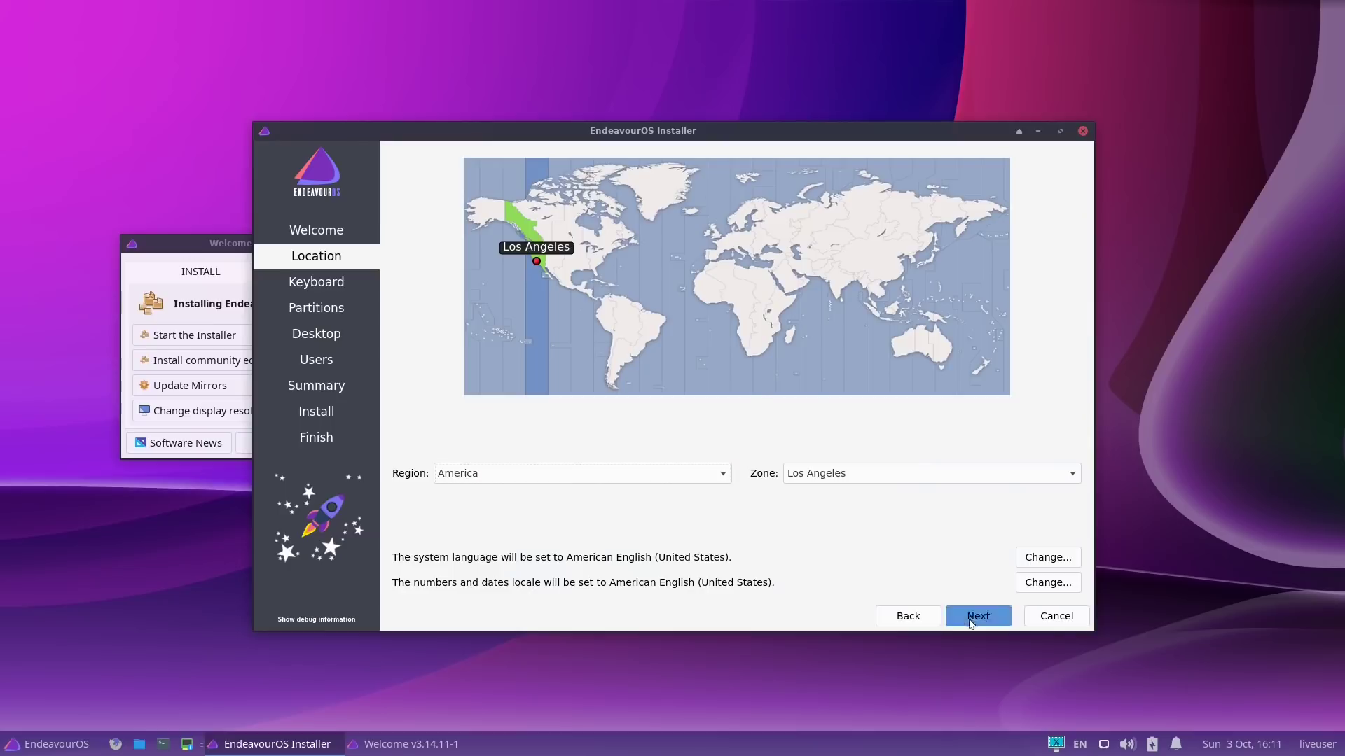
- Accept location and keyboard defaults, erase the disk with a swap file and btrfs, then choose Online install
click(971, 617)
click(971, 623)
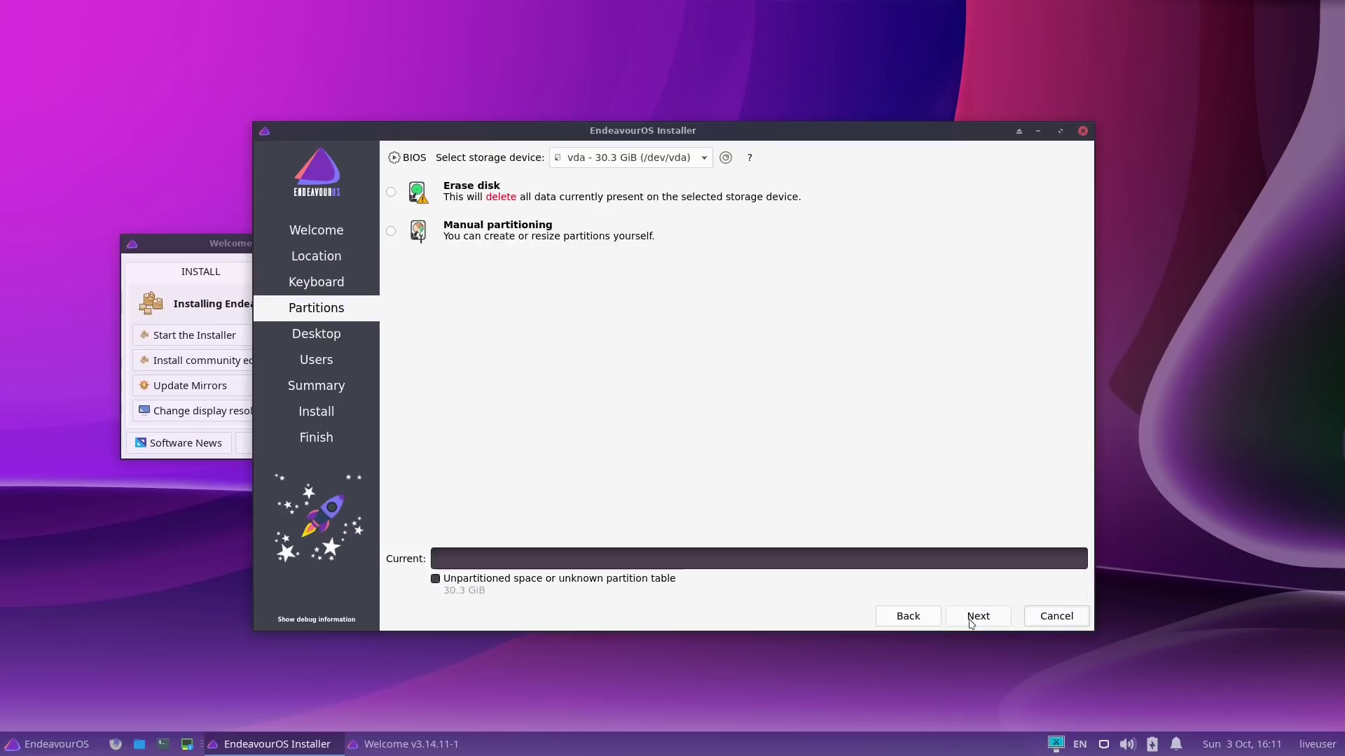
click(390, 194)
click(515, 232)
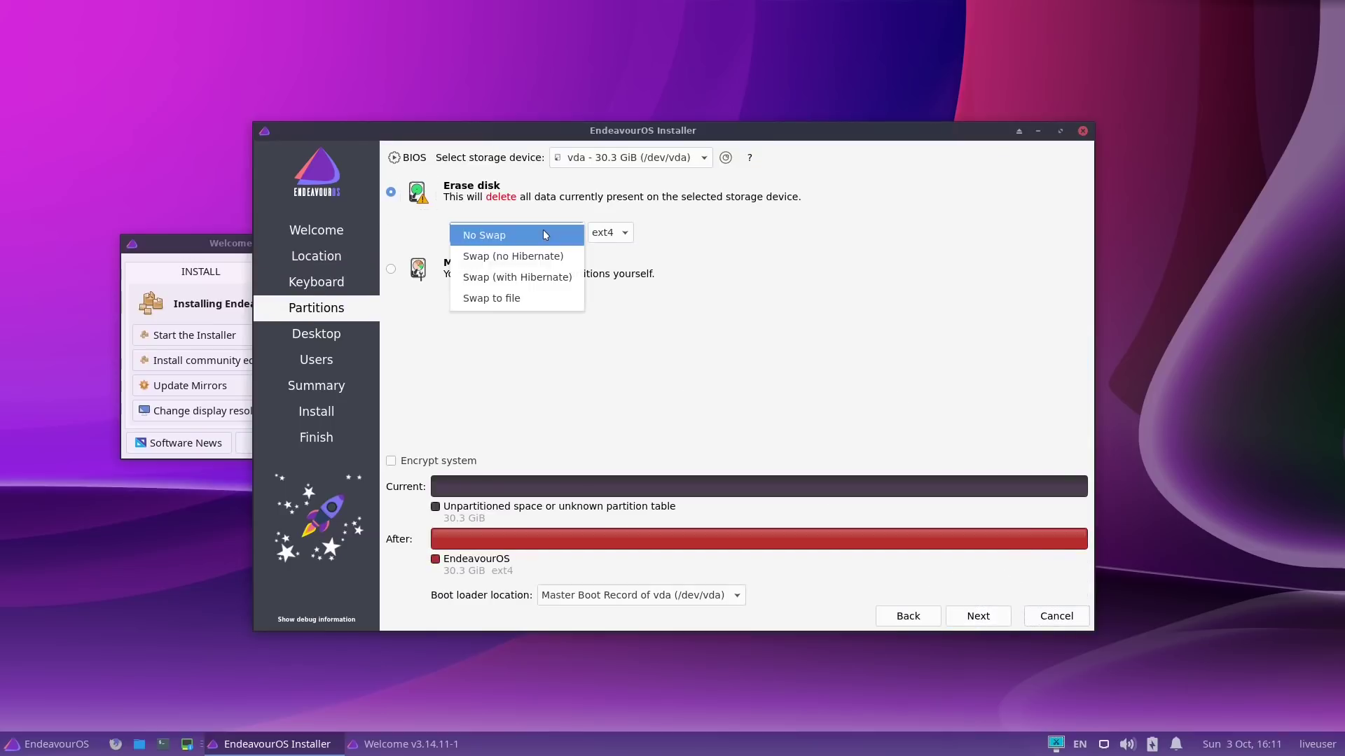
click(477, 297)
click(606, 234)
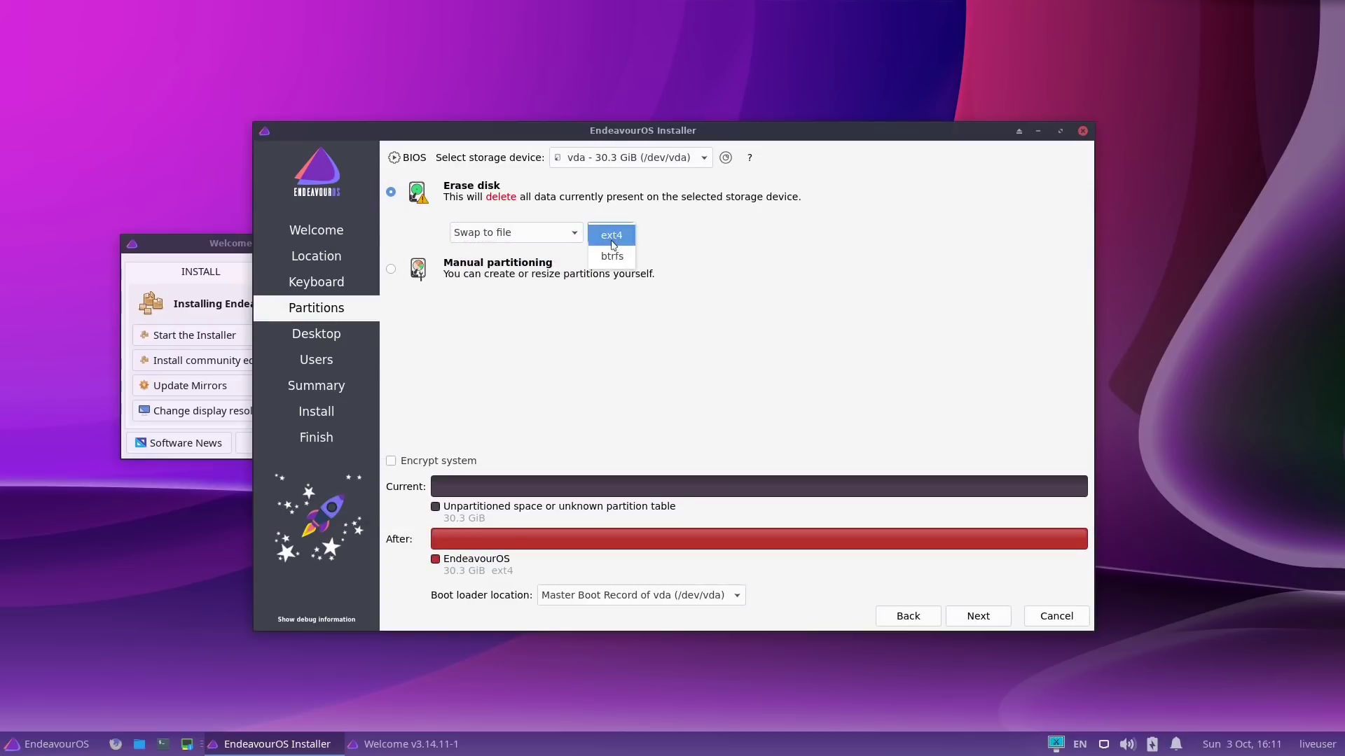
click(618, 258)
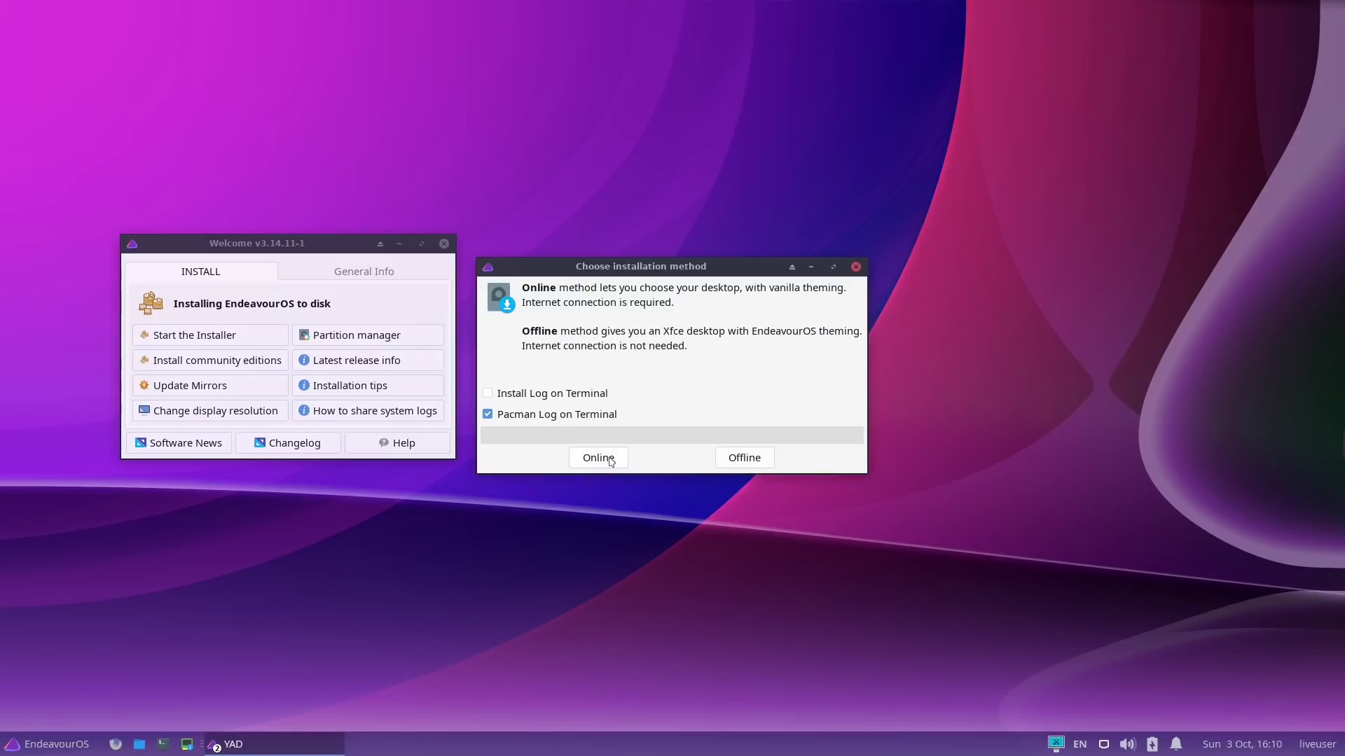
click(599, 458)
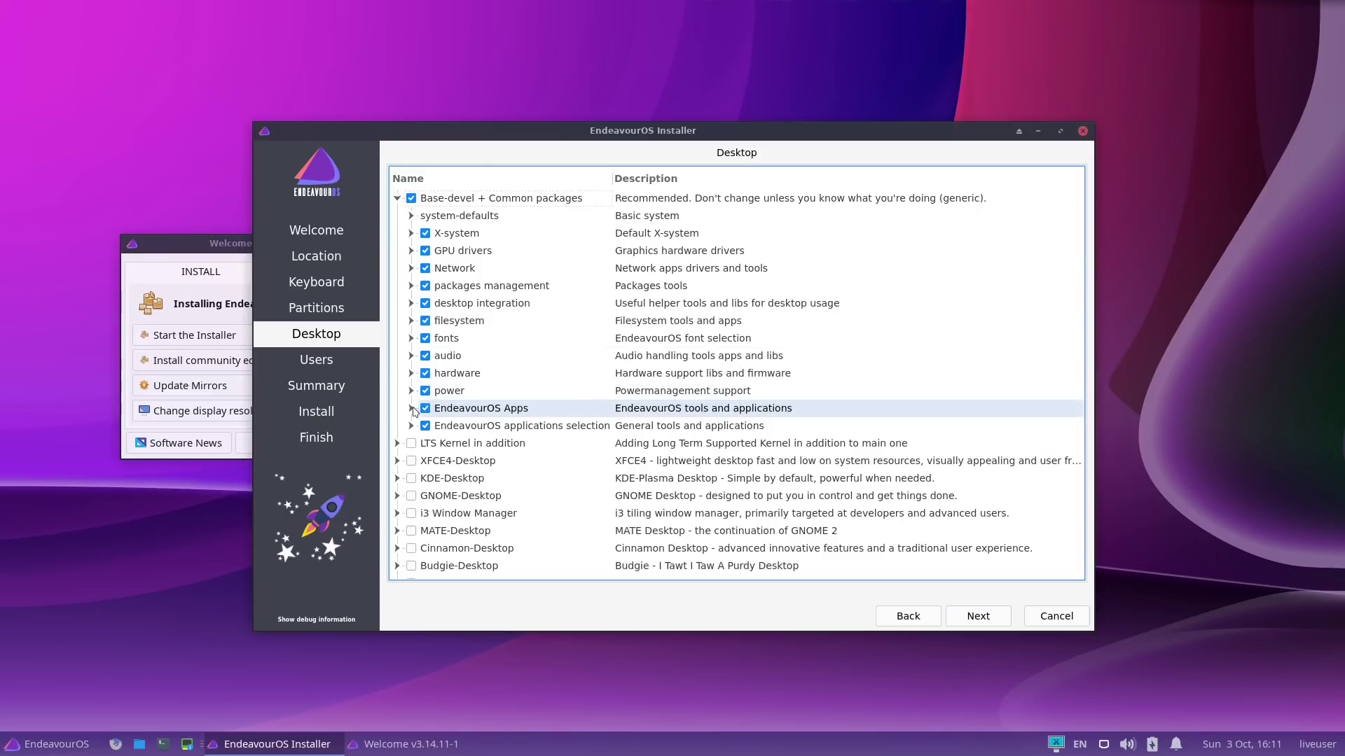
- Under EndeavourOS Apps, add HP Printer/Scanner and Printing-Support packages, leaving Accessibility Tools unticked
click(412, 409)
scroll(416, 428, down, 3)
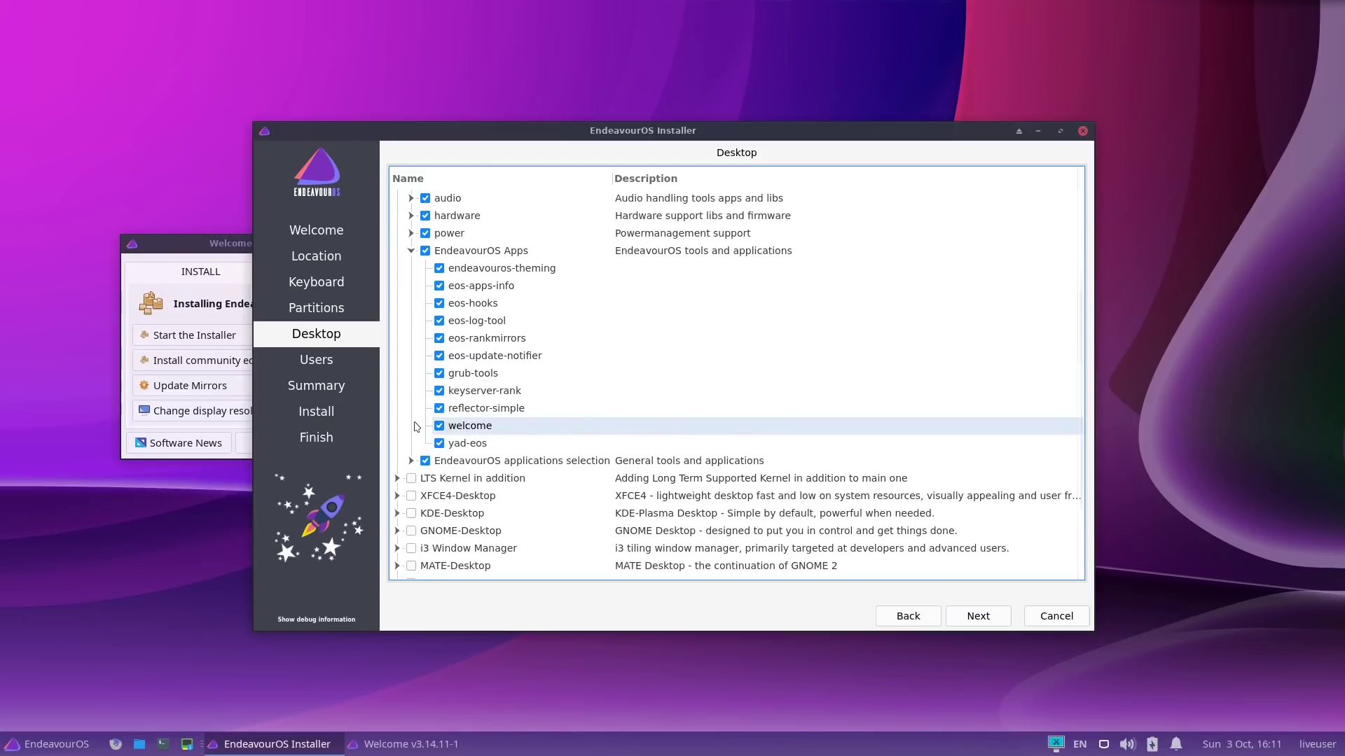
scroll(414, 426, down, 2)
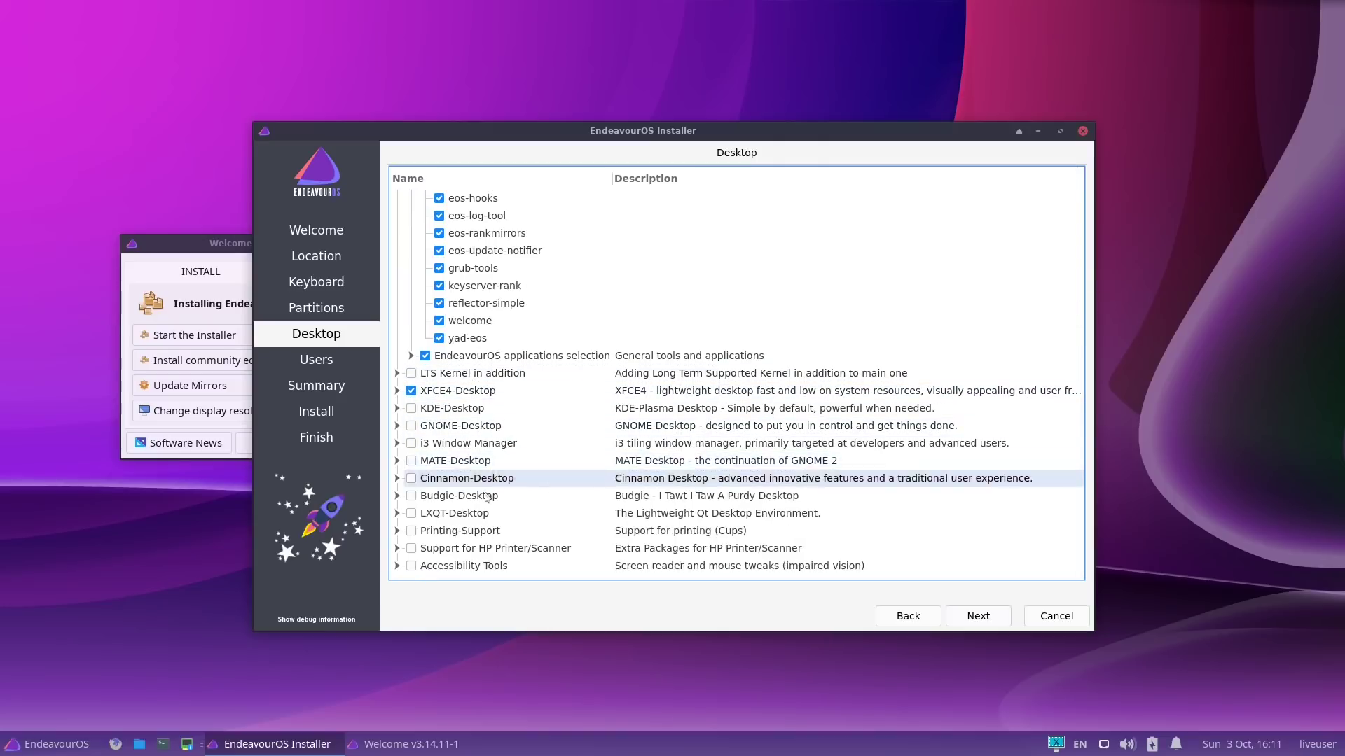
click(411, 550)
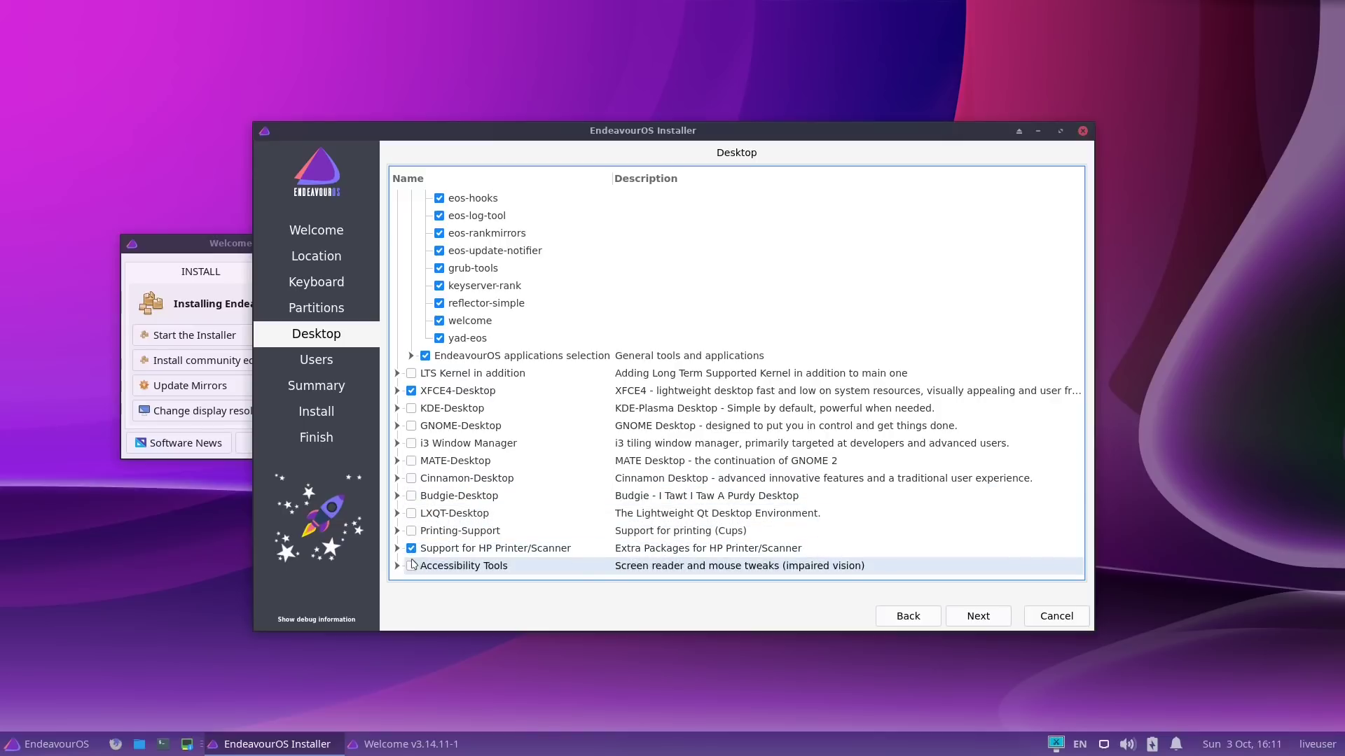
click(412, 566)
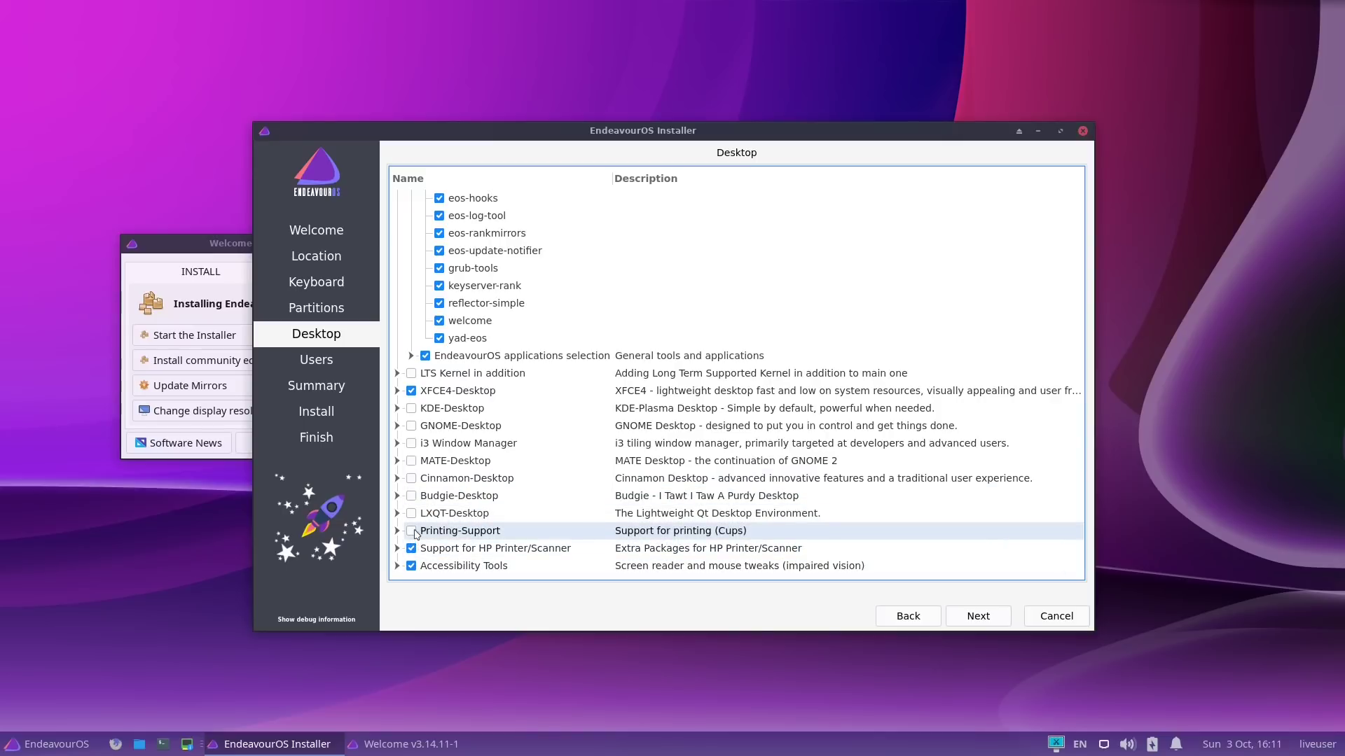
click(412, 532)
click(412, 566)
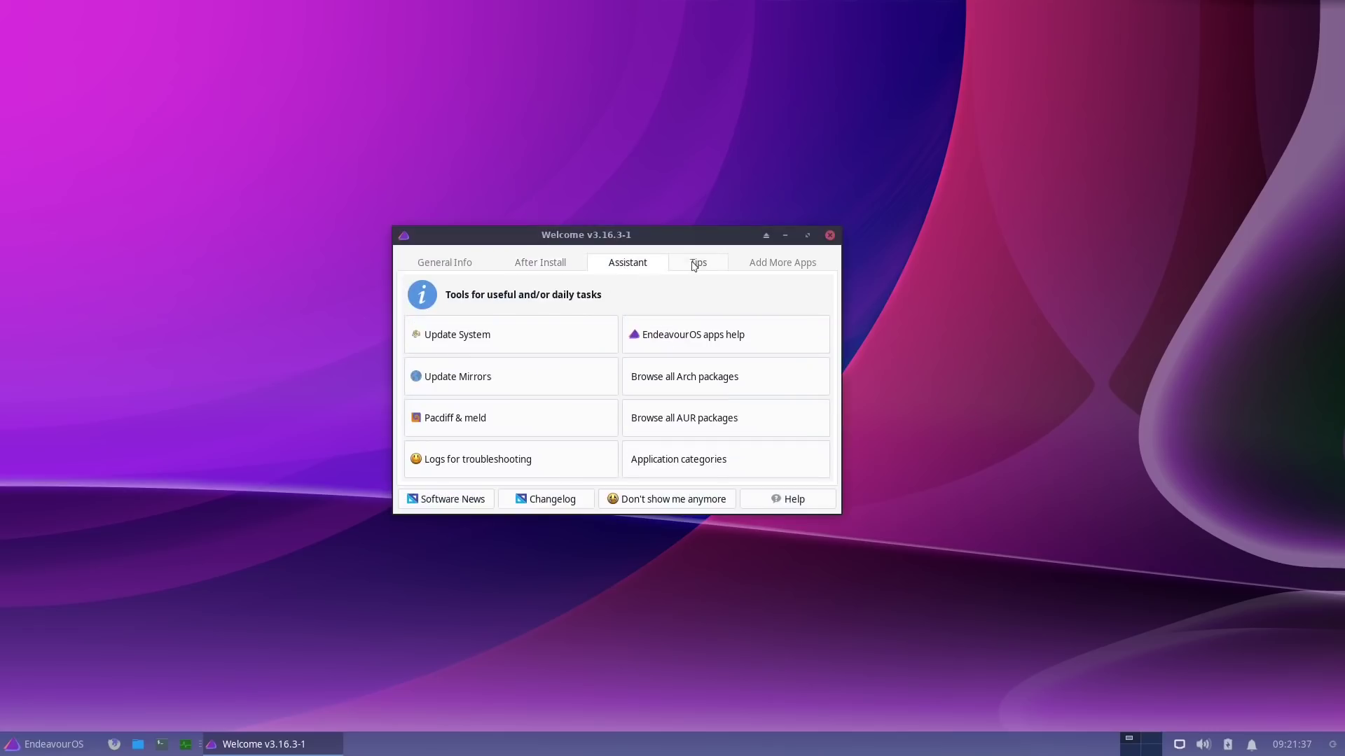
- Rank mirrors, update the system with CheckArchNewsForYou set to y, and confirm the new Xfce theme
click(539, 270)
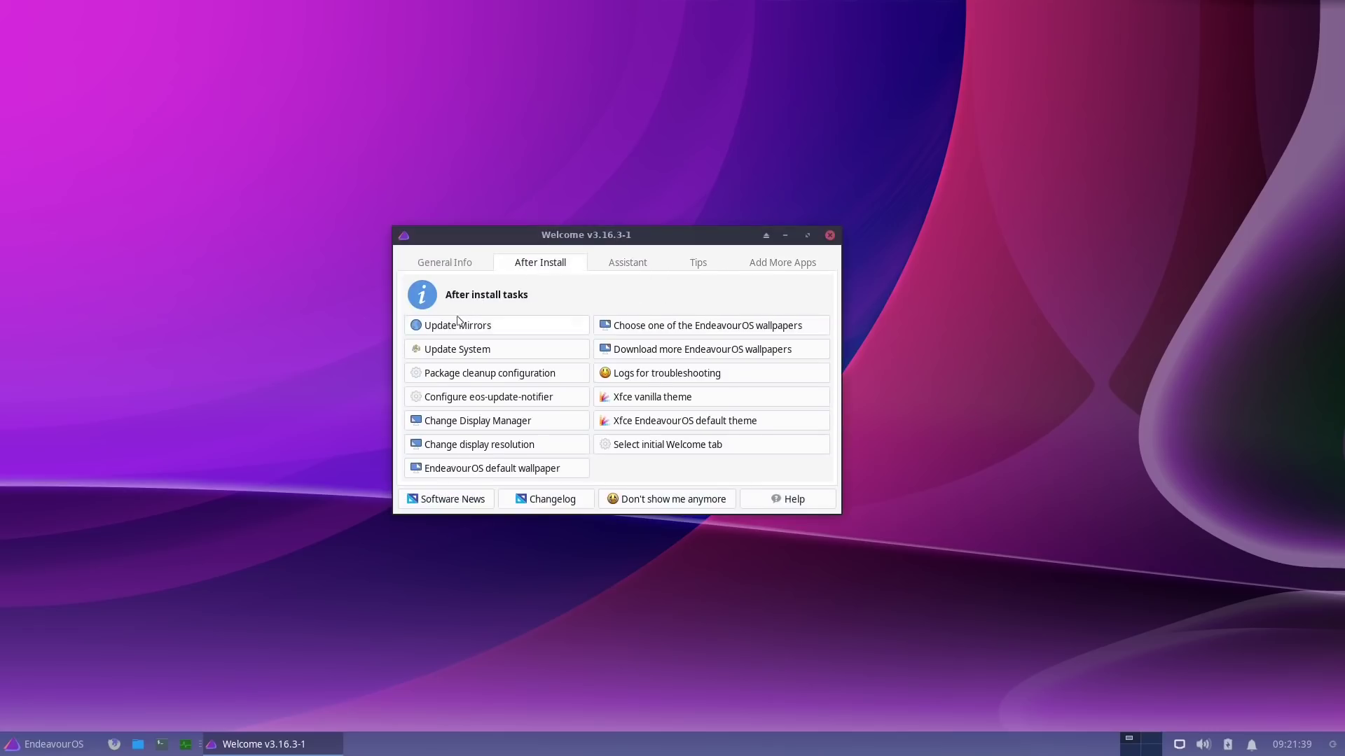
click(452, 329)
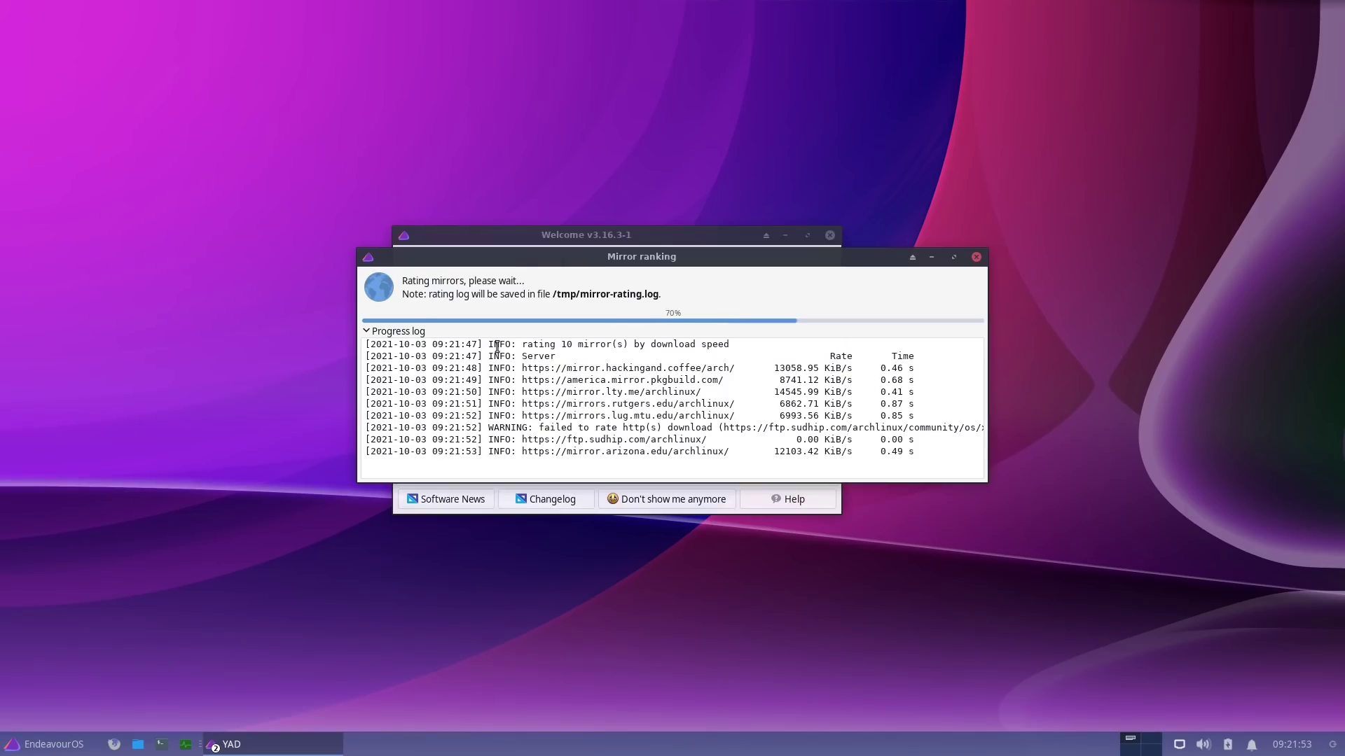
click(456, 352)
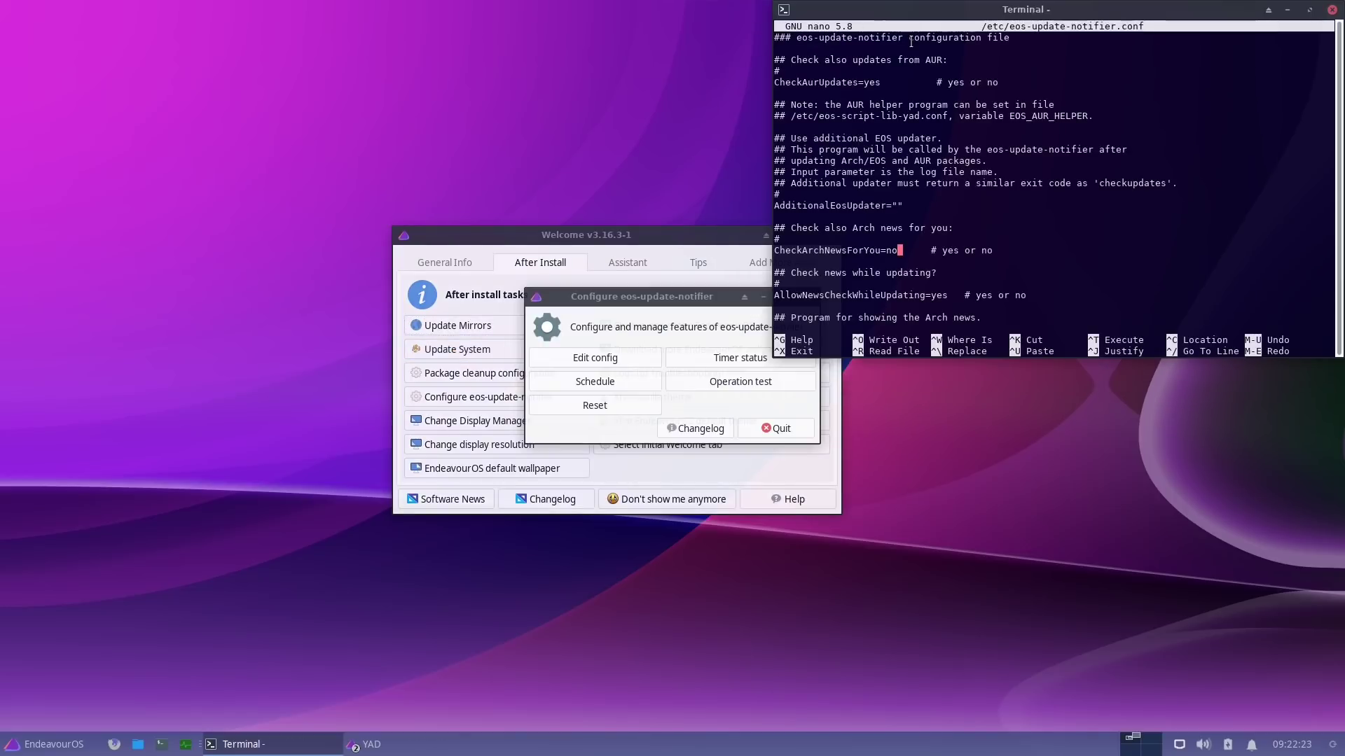
key(BackSpace)
key(BackSpace)
text(y)
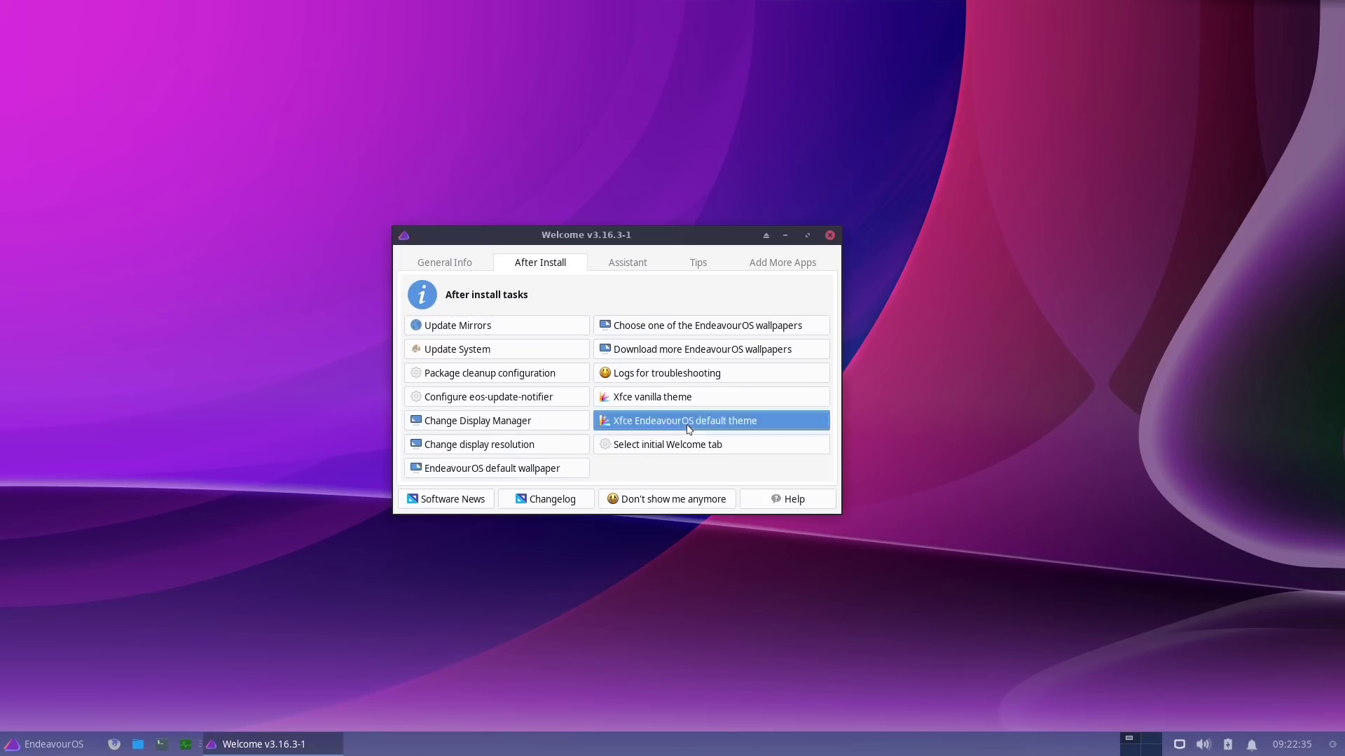
click(870, 454)
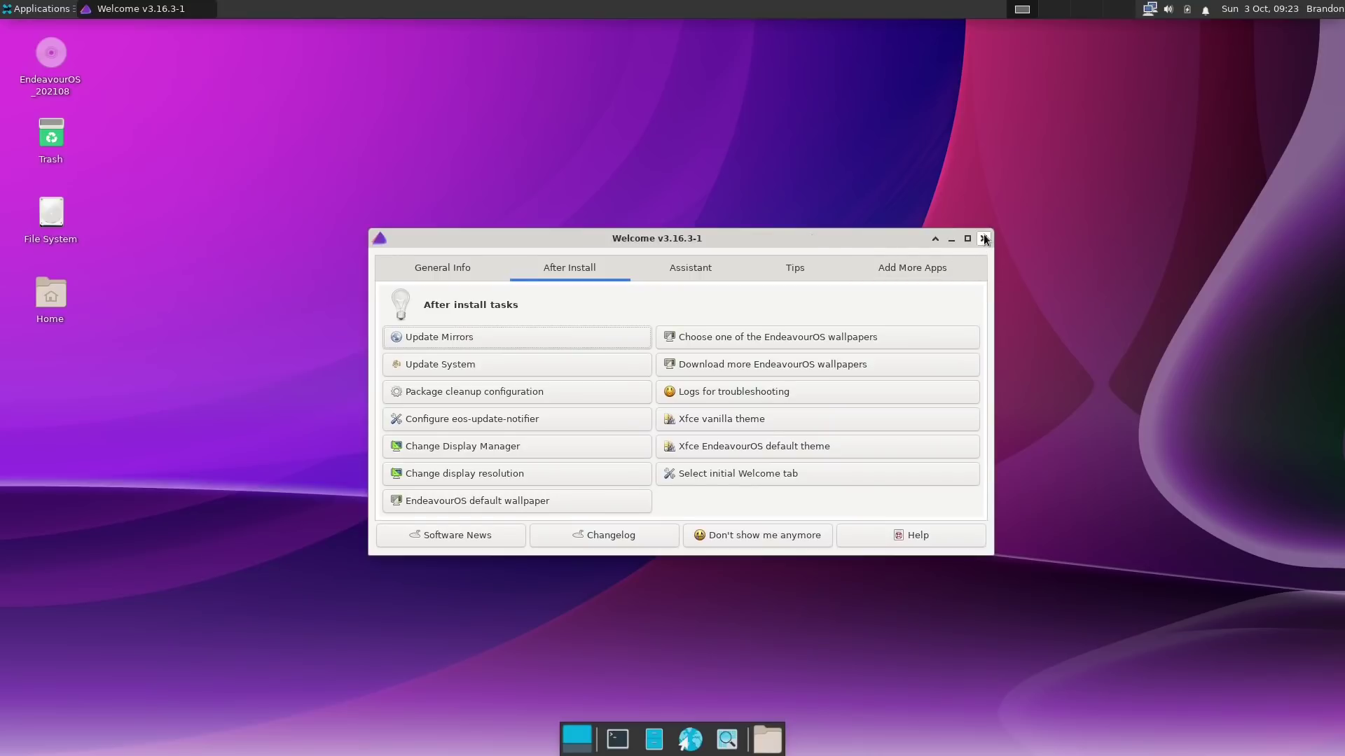
- Close the Welcome window, then open the Desktop folder from the dock and close it again
click(983, 238)
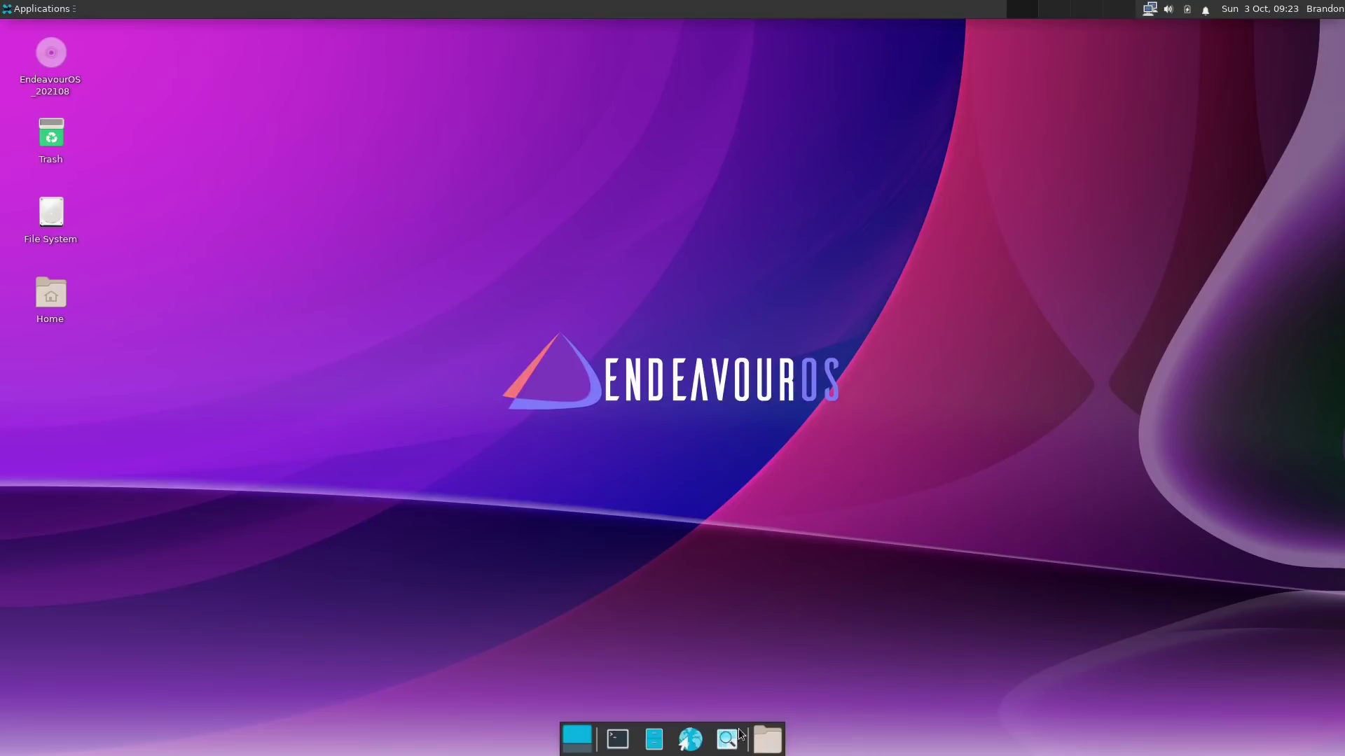
click(767, 739)
mouse_move(875, 591)
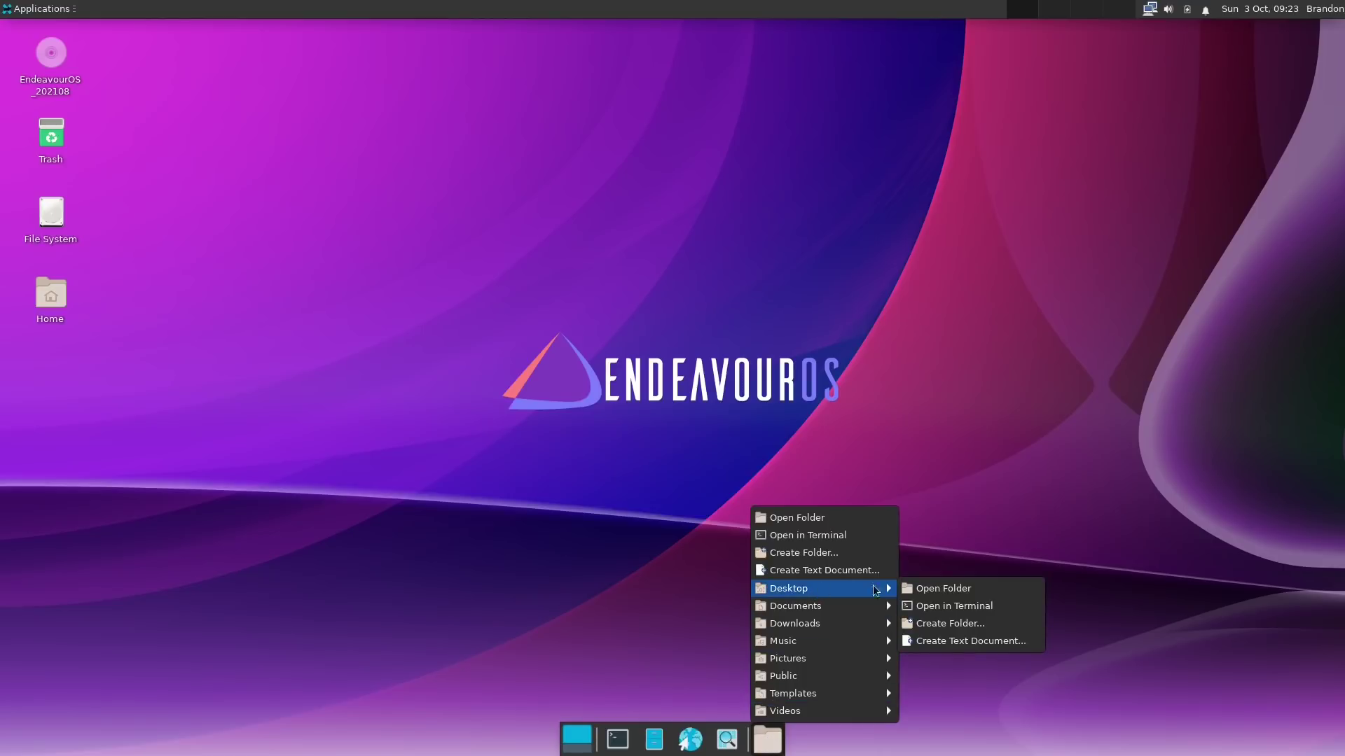
click(915, 587)
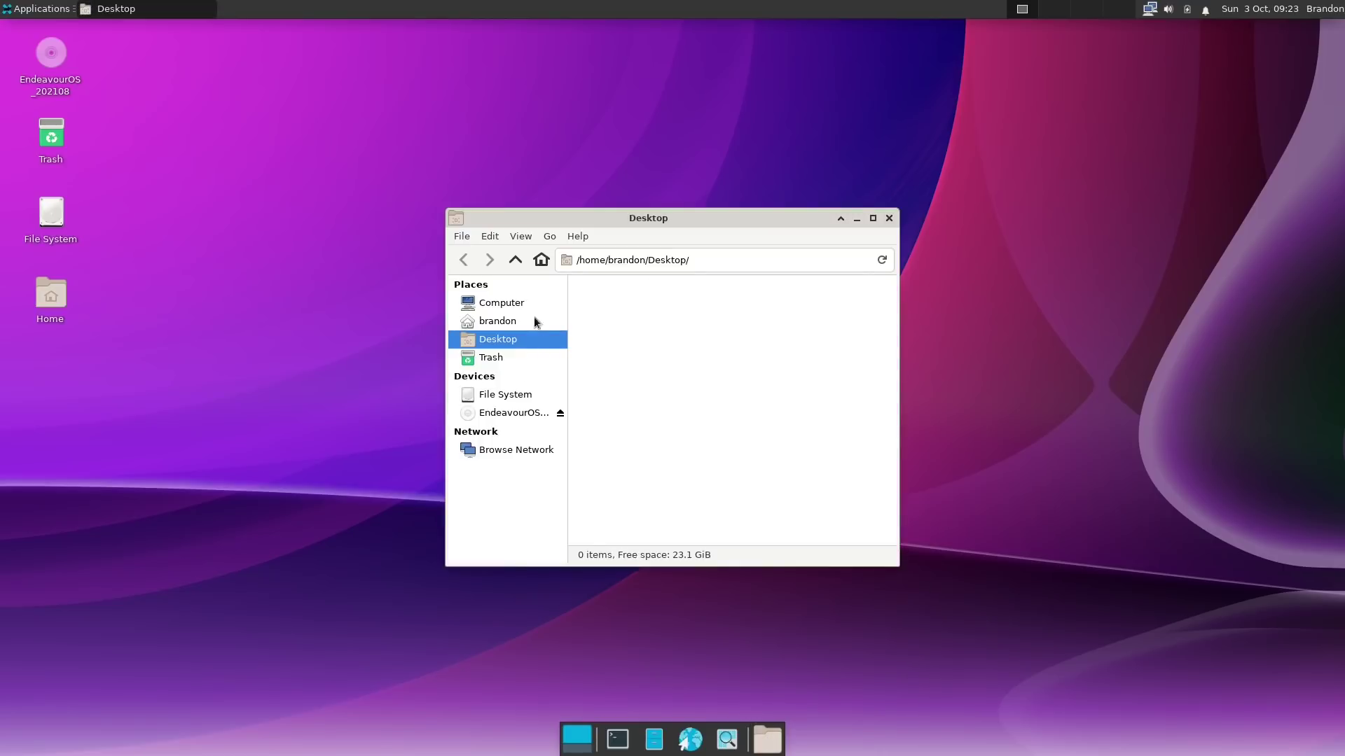
click(889, 218)
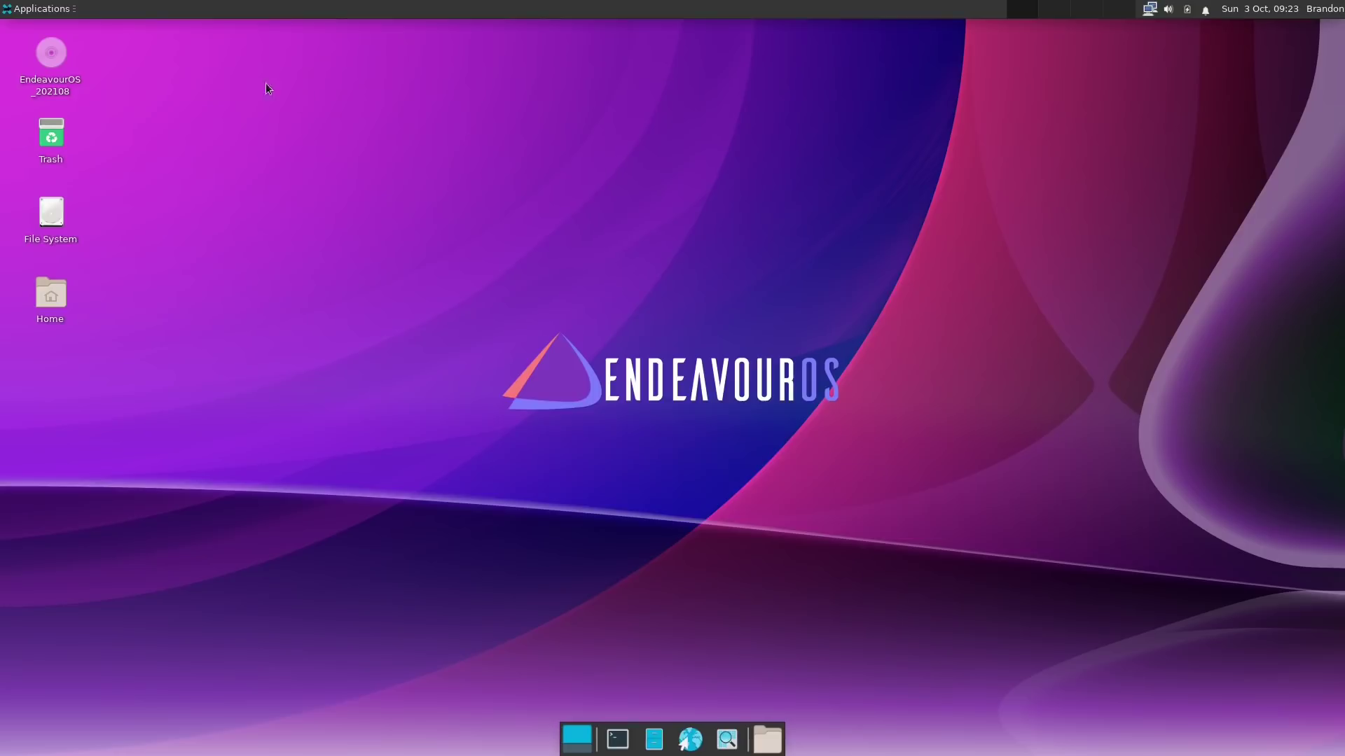
- Browse the applications menu through its Internet and System categories
click(31, 10)
mouse_move(73, 125)
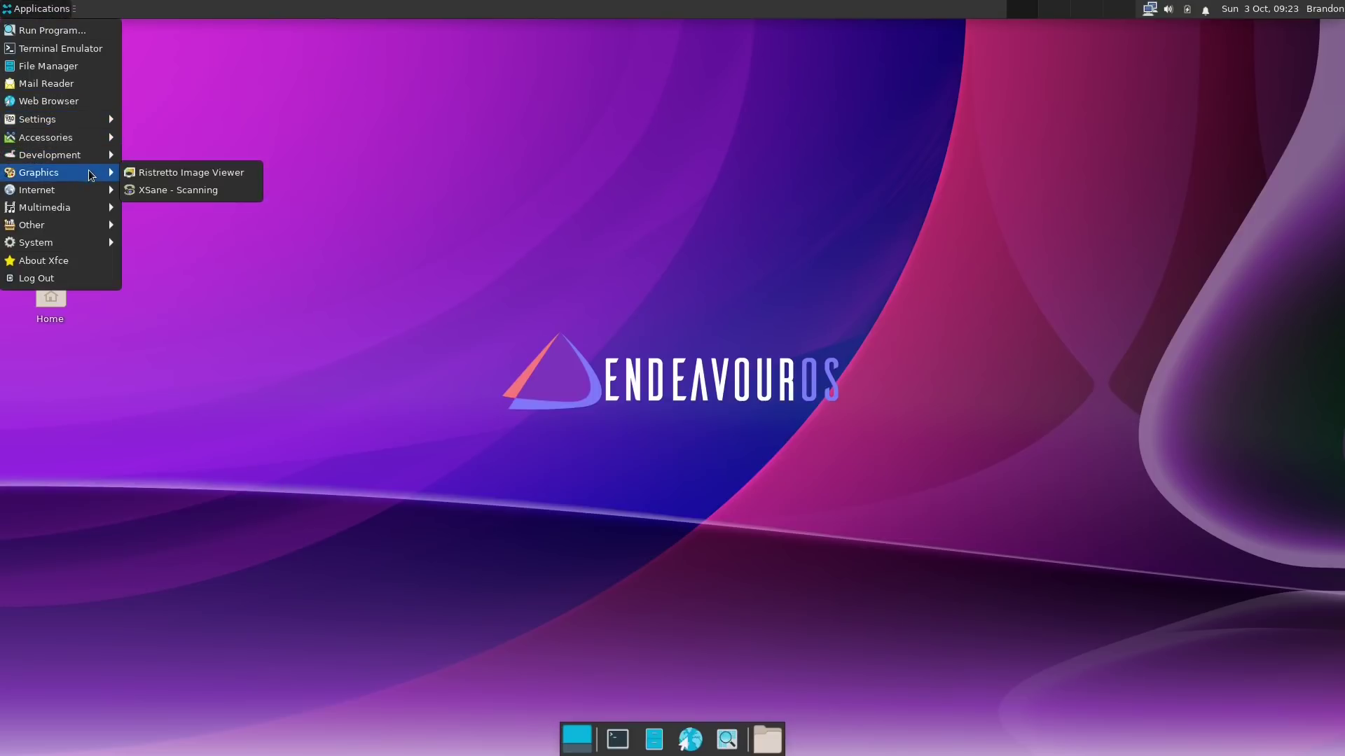
mouse_move(90, 197)
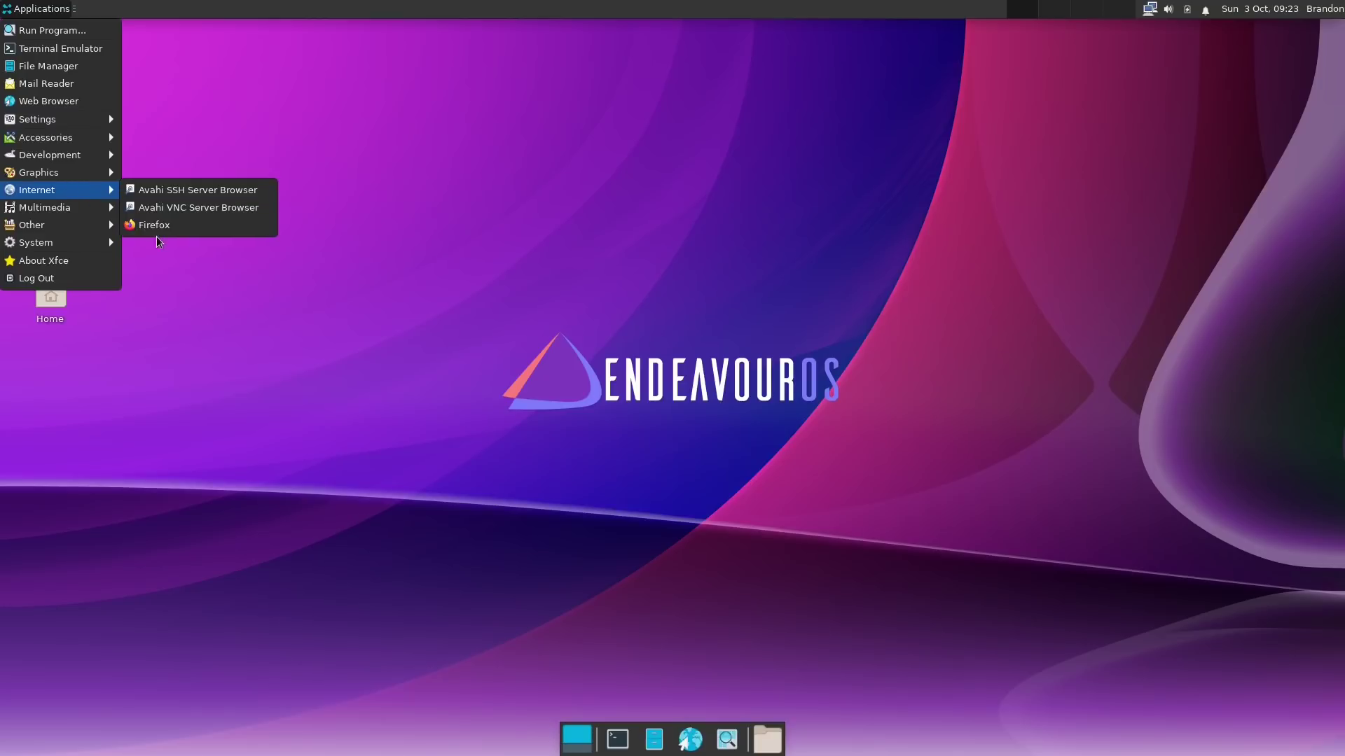
mouse_move(94, 245)
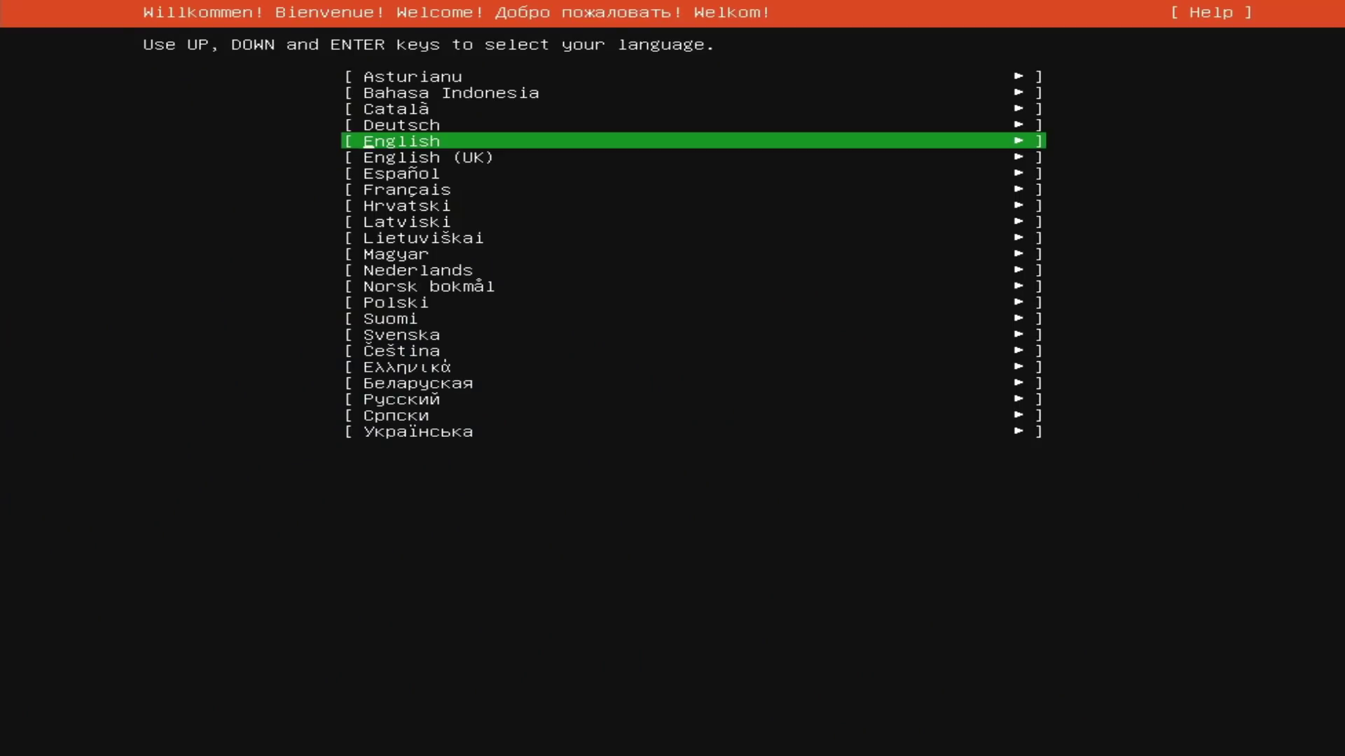
- Accept English language, English (US) keyboard, default network and no proxy
key(Return)
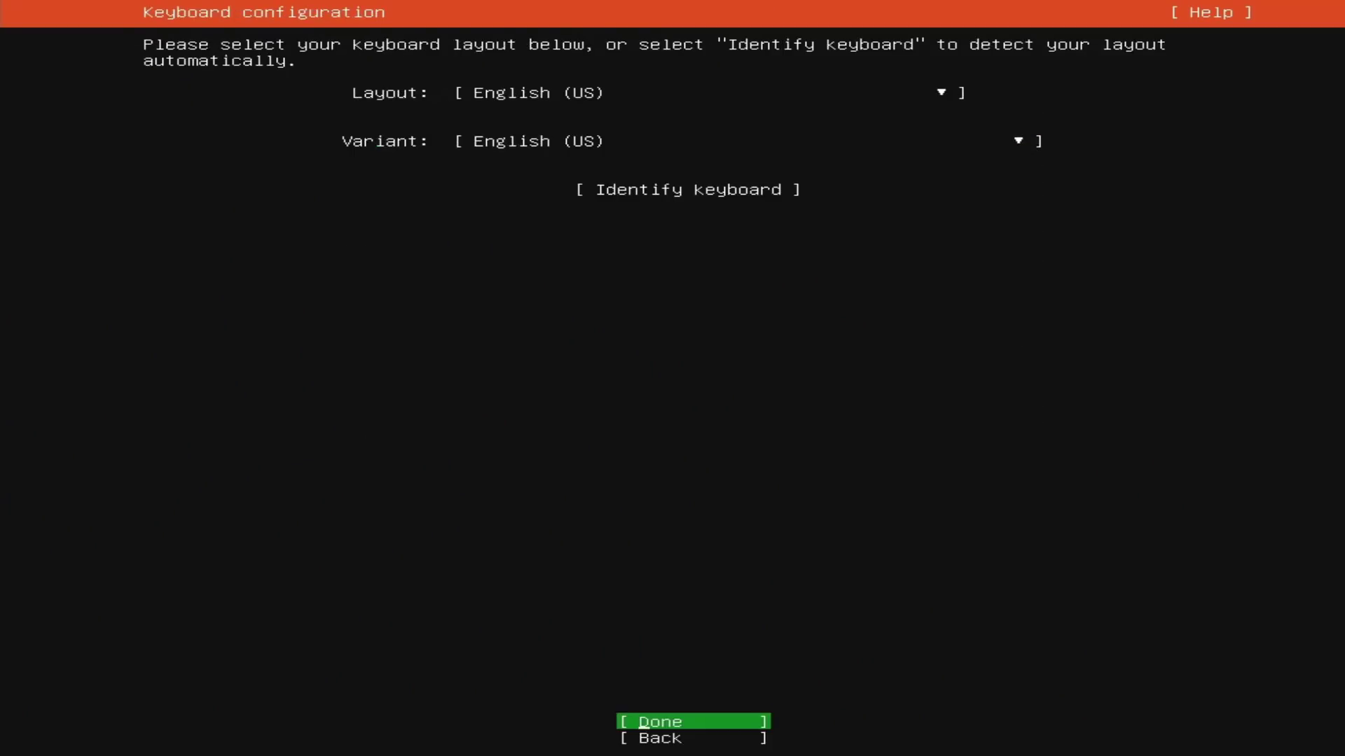
key(Return)
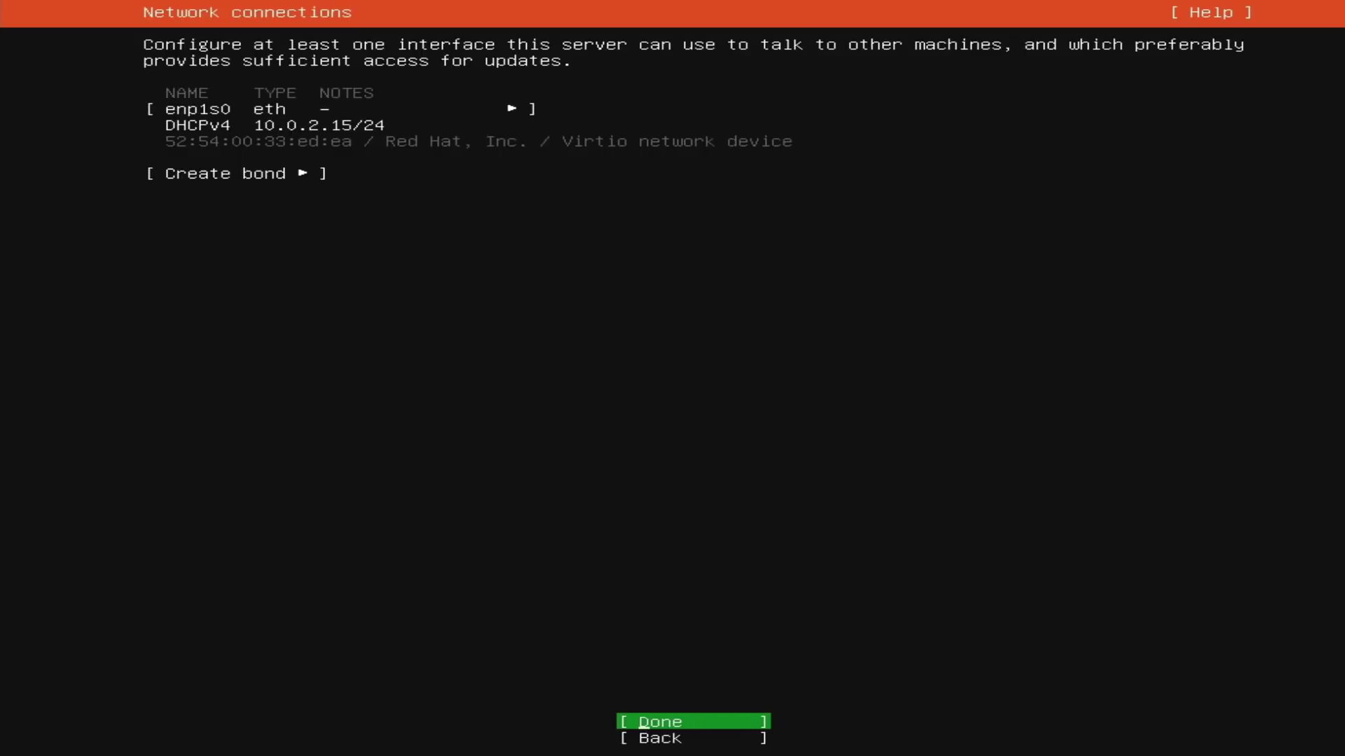
key(Return)
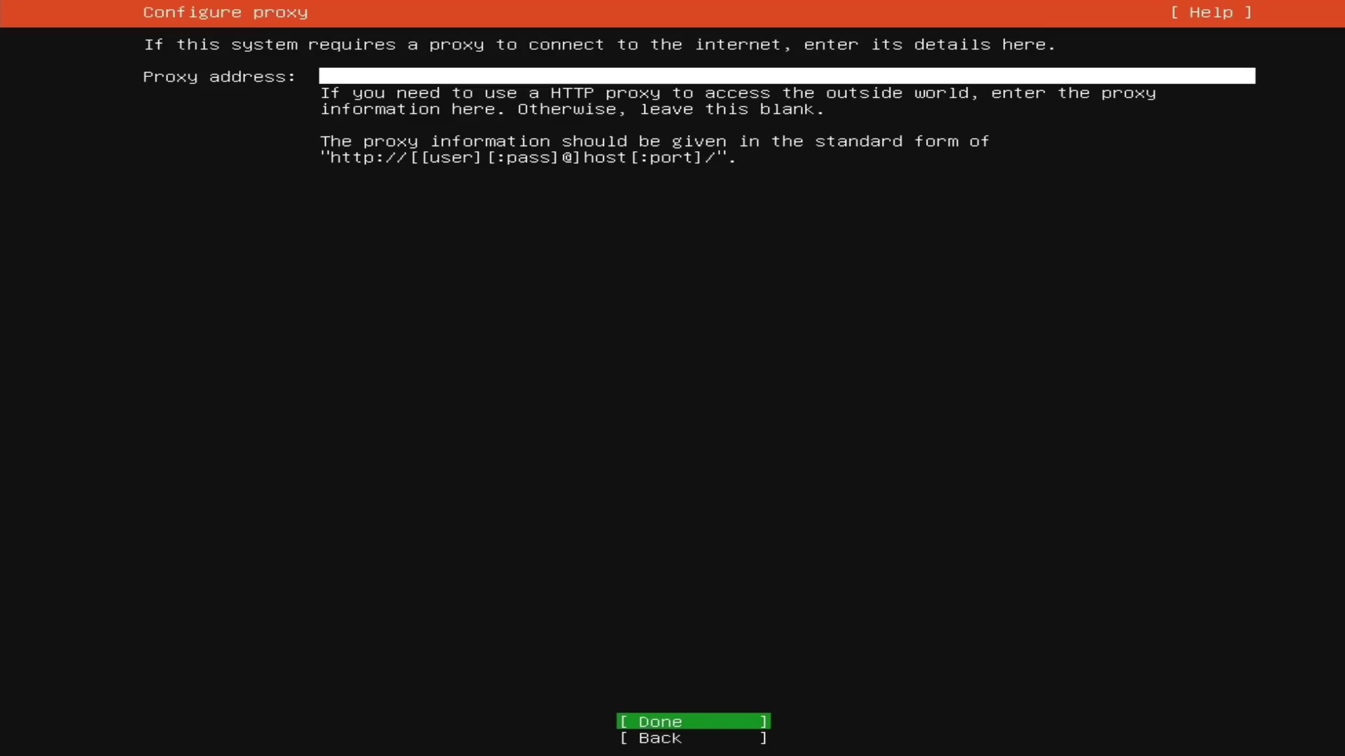
key(Return)
key(Return)
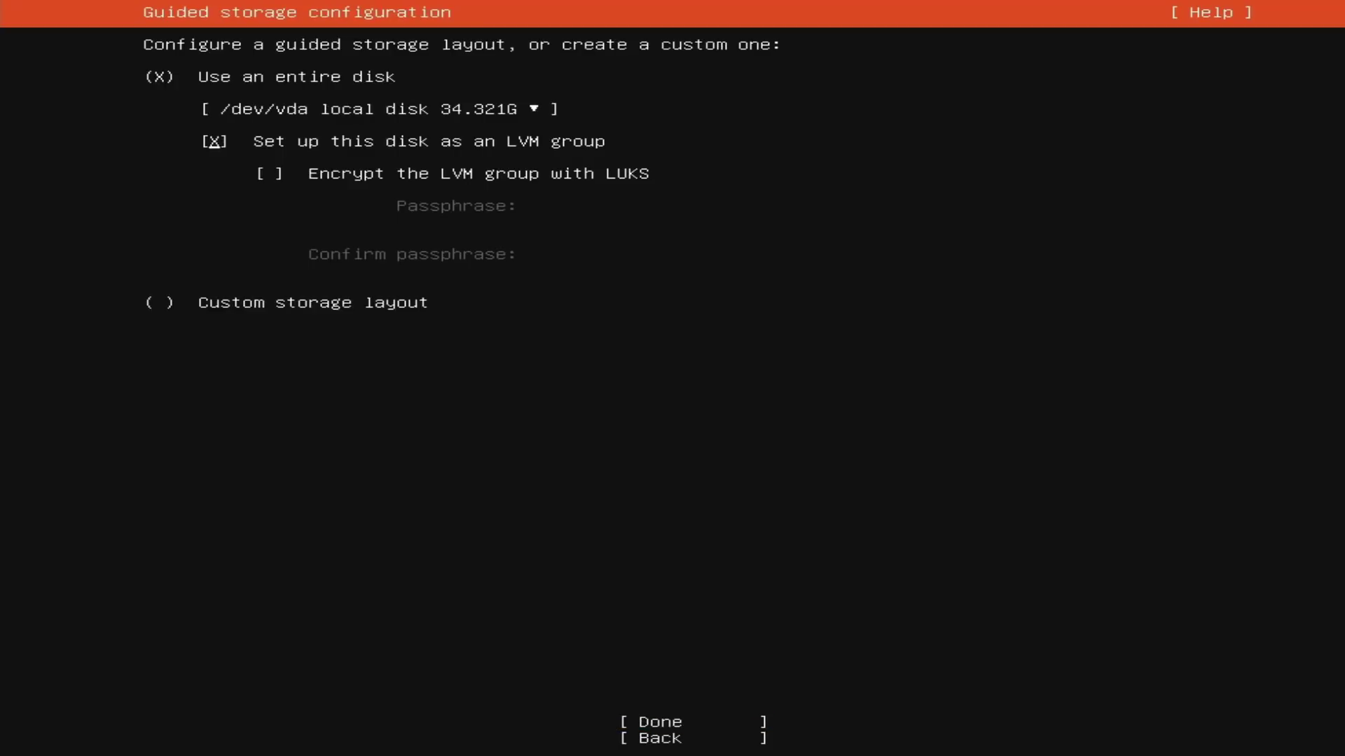
- Accept the guided whole-disk LVM layout and confirm wiping the disk to start installing
key(Return)
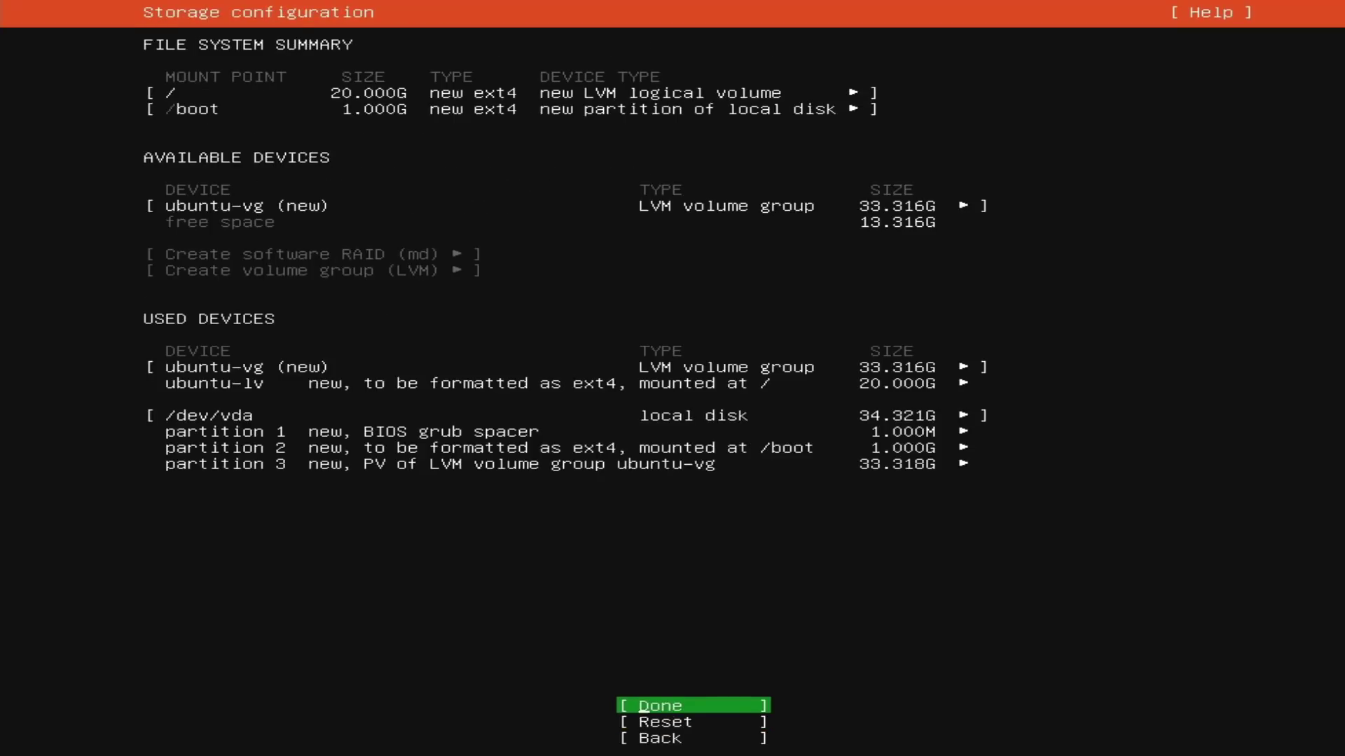
key(Return)
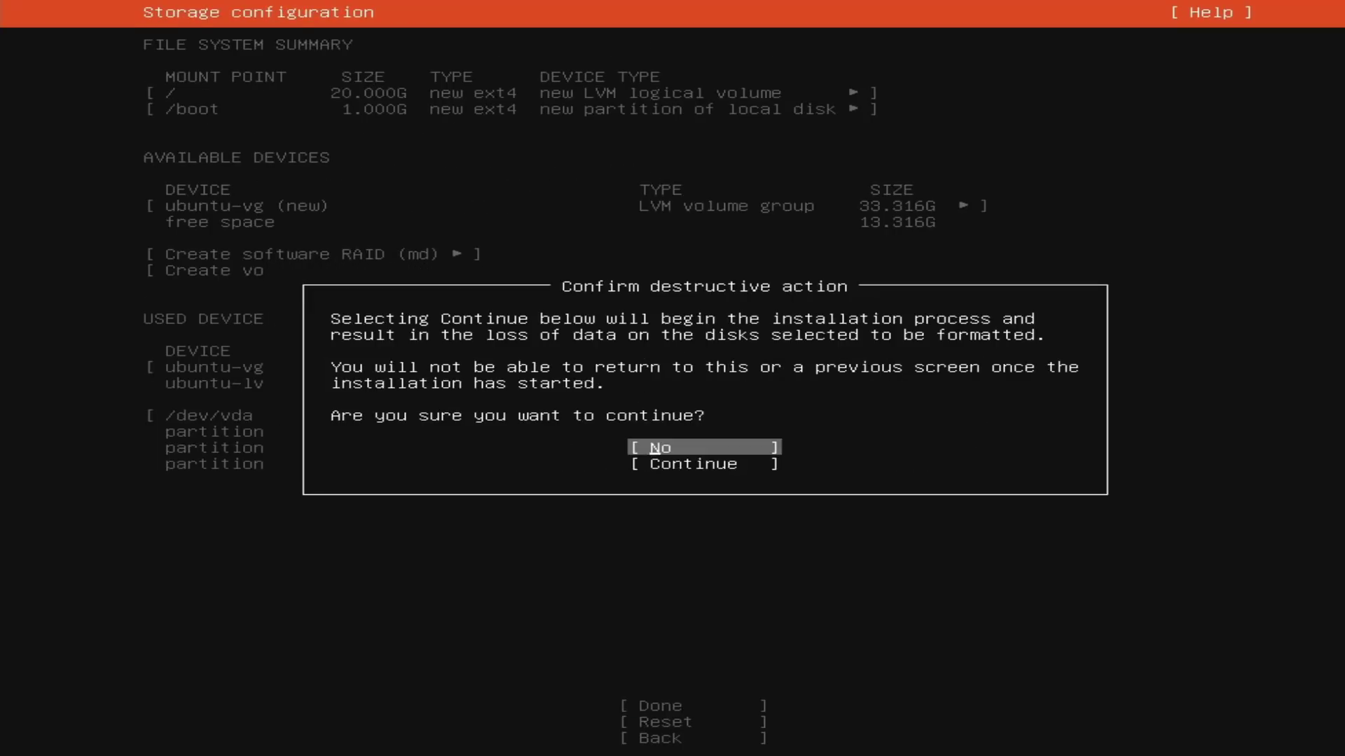
key(Return)
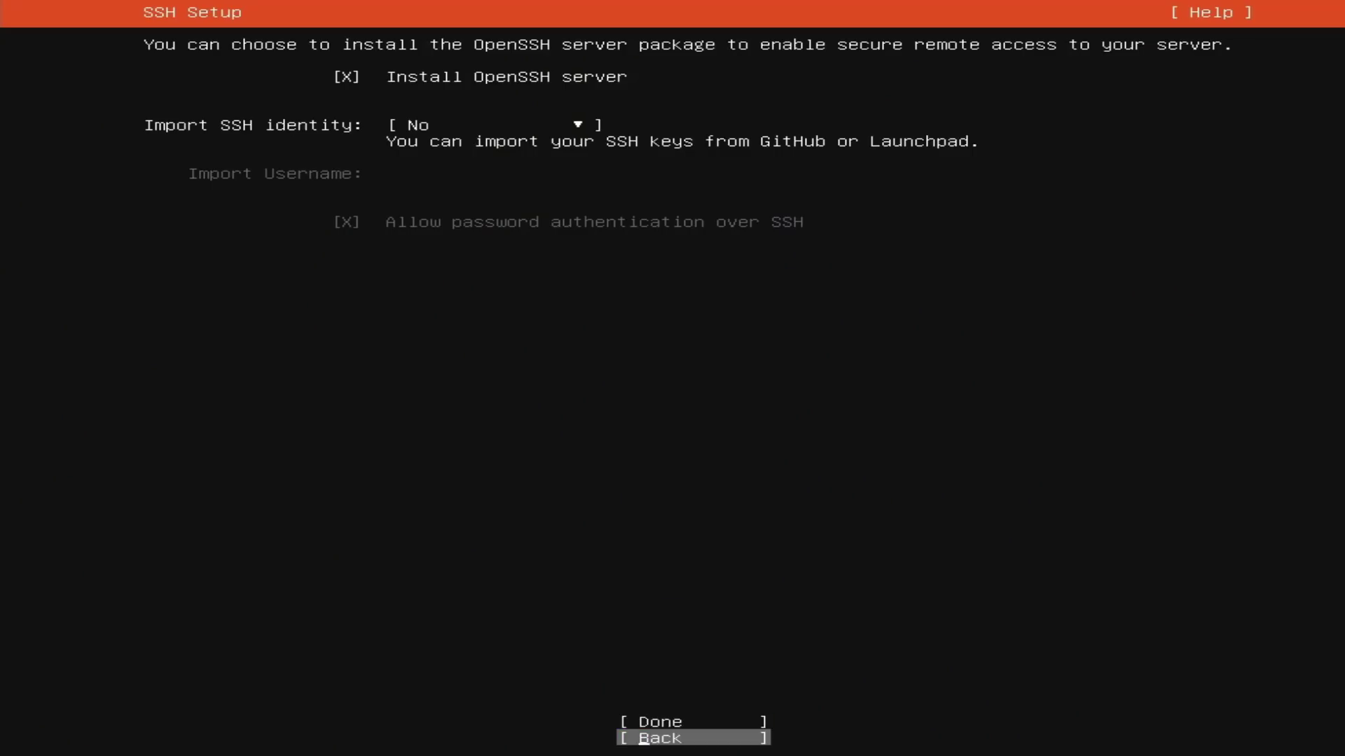
- Accept SSH settings and select the Nextcloud snap on its 22/stable channel
key(Return)
key(Down)
key(Down)
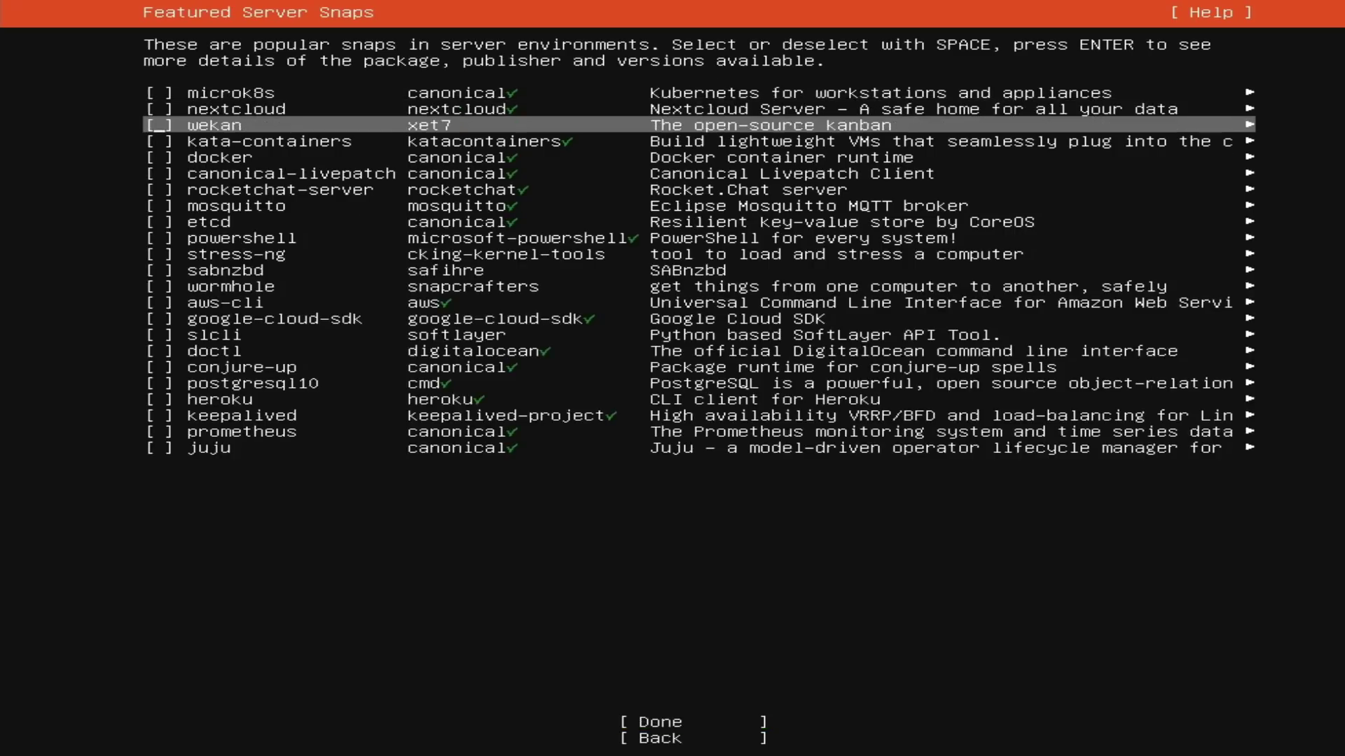
key(Up)
key(Return)
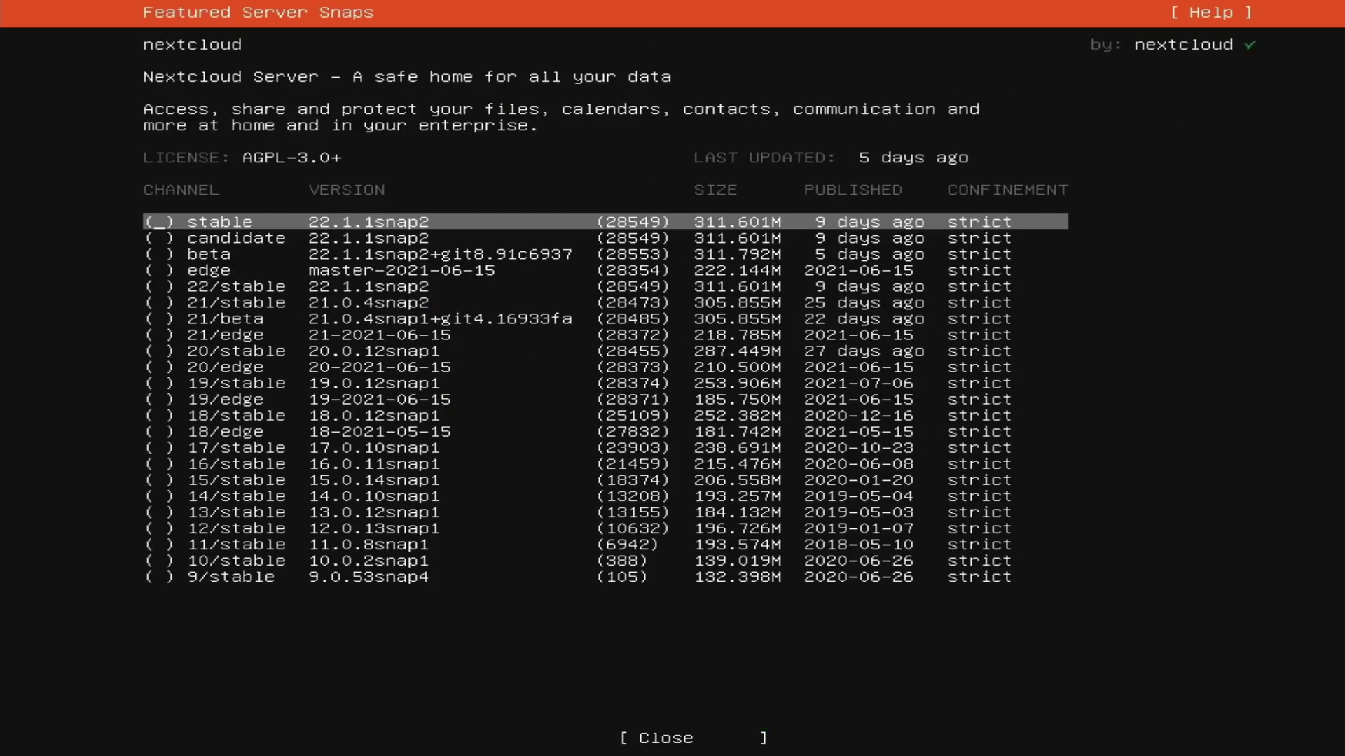
key(Down)
key(Down)
key(Down)
key(Up)
key(Up)
key(Up)
key(Down)
key(Down)
key(Down)
key(Down)
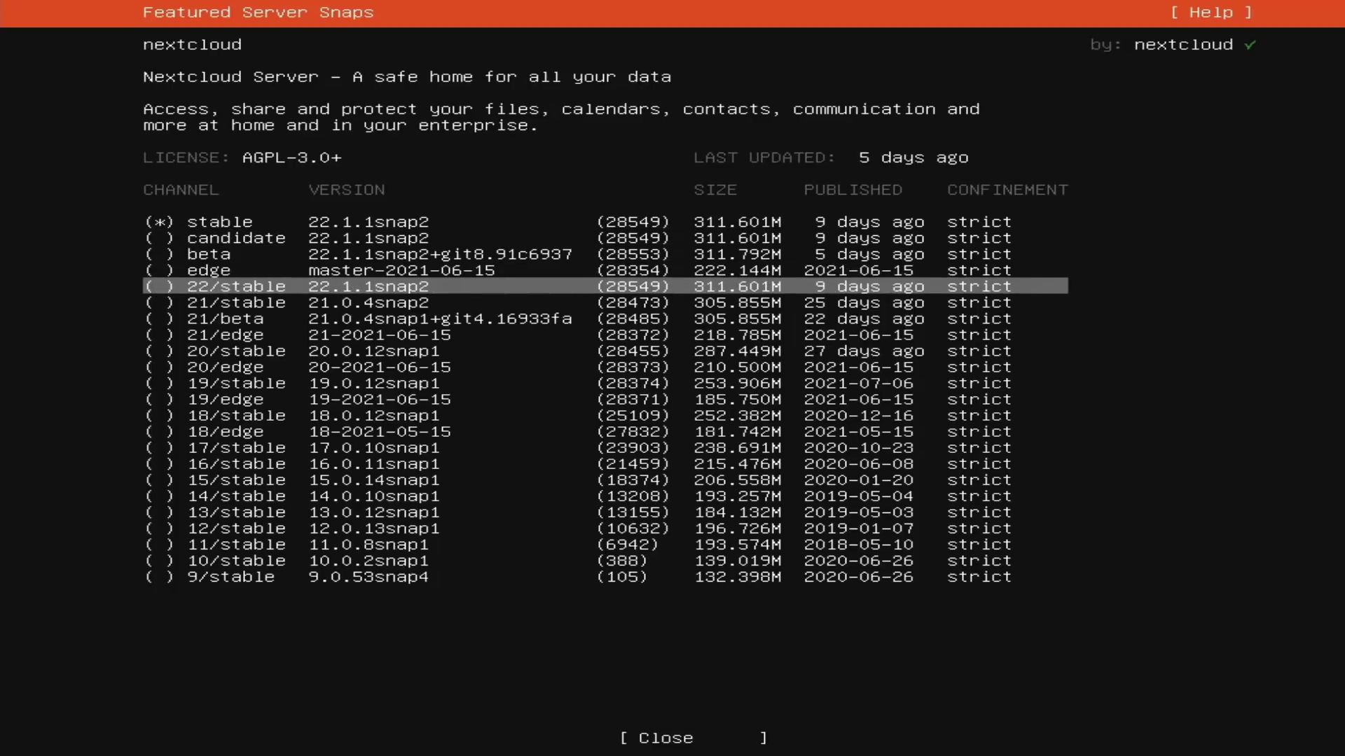
key(Tab)
key(Return)
- Open the Docker snap's details and read its full description
key(Down)
key(Down)
key(Down)
key(Down)
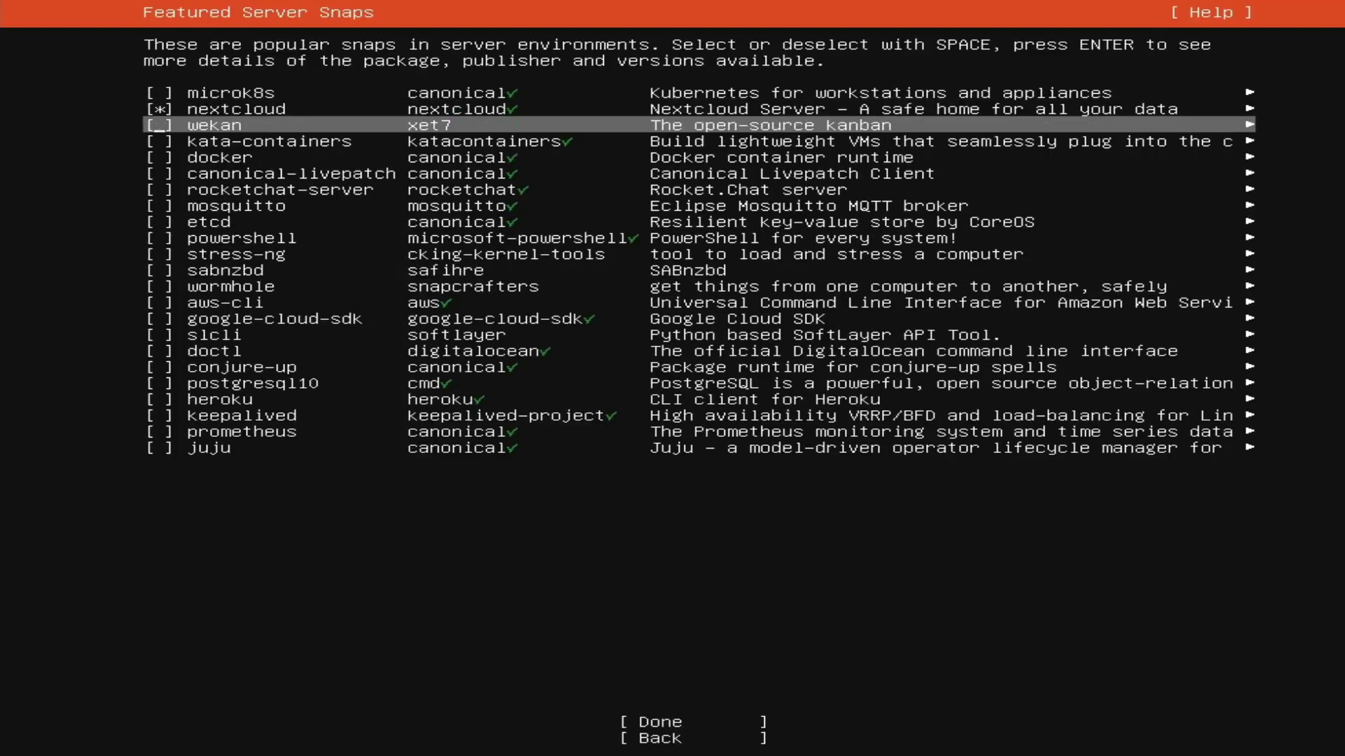
key(Down)
key(Down)
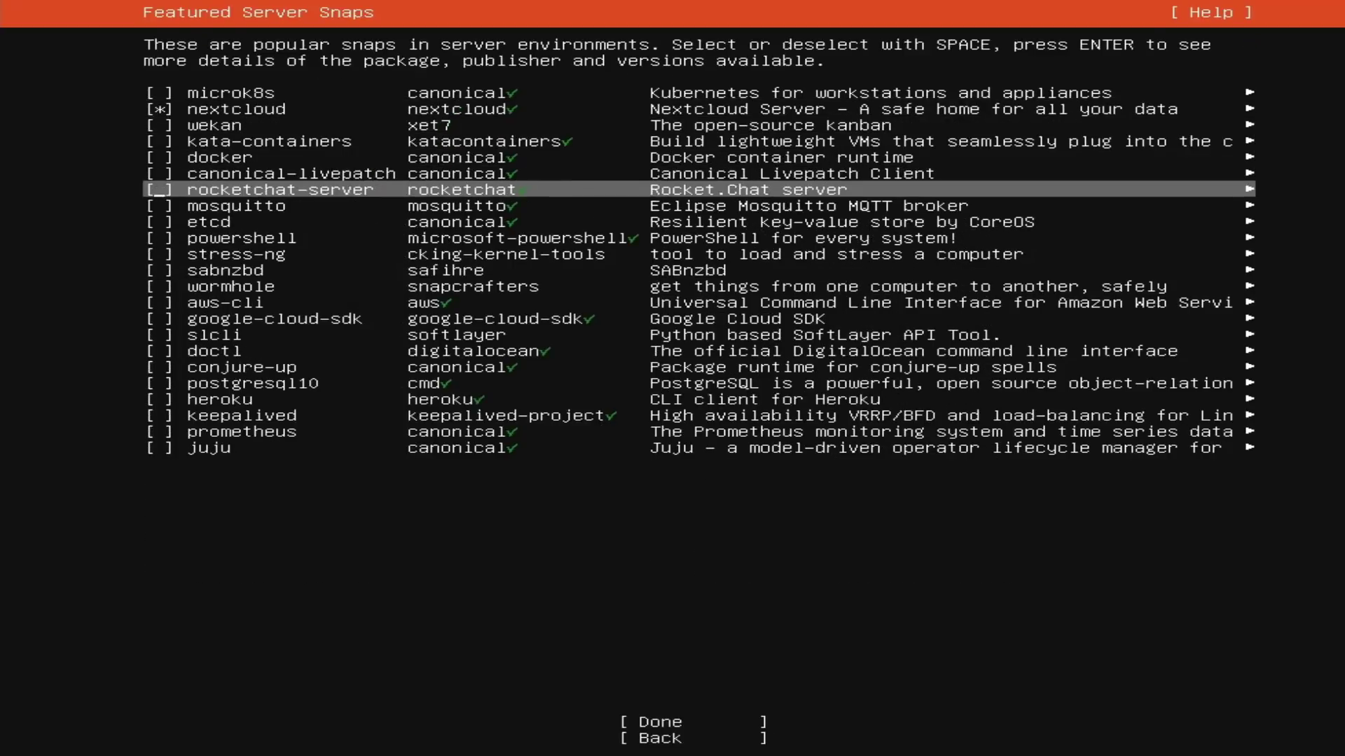
key(Up)
key(Up)
key(Up)
key(Return)
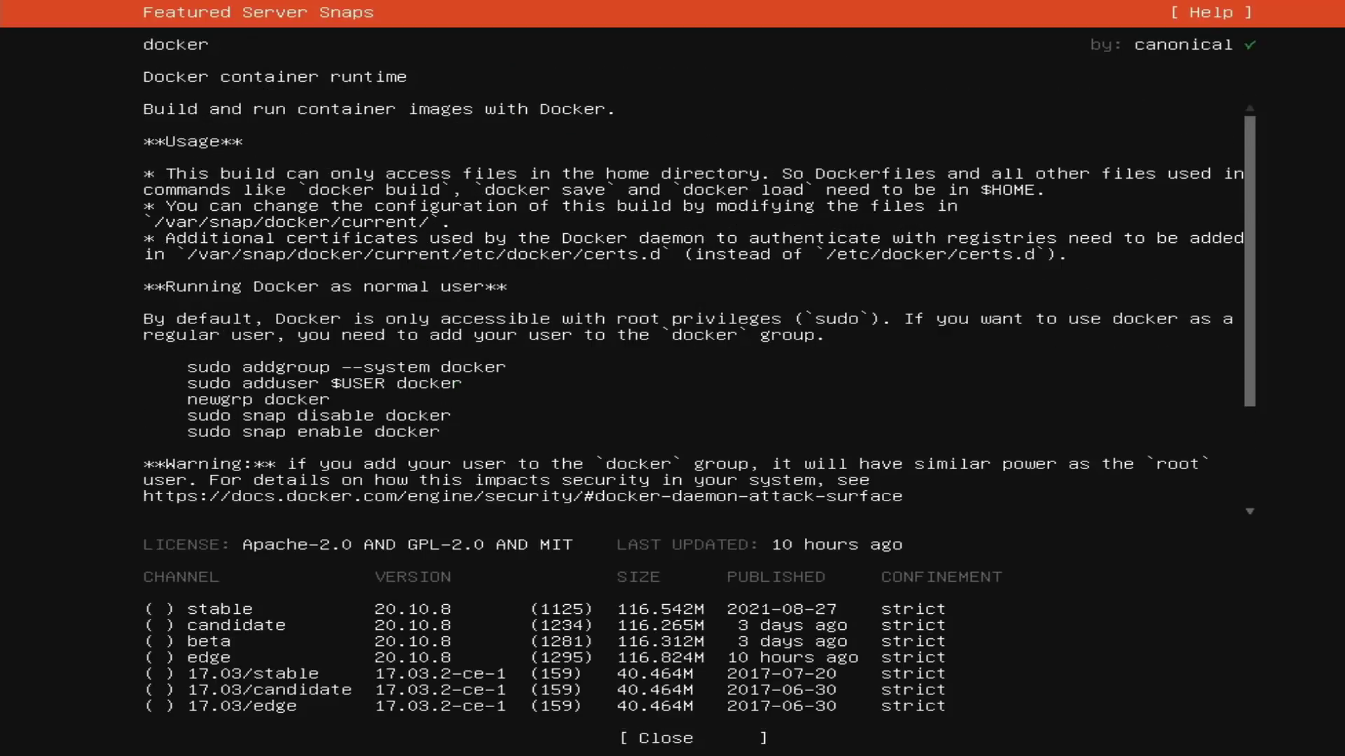
key(Down)
key(Down)
key(Down)
key(Down)
key(Down)
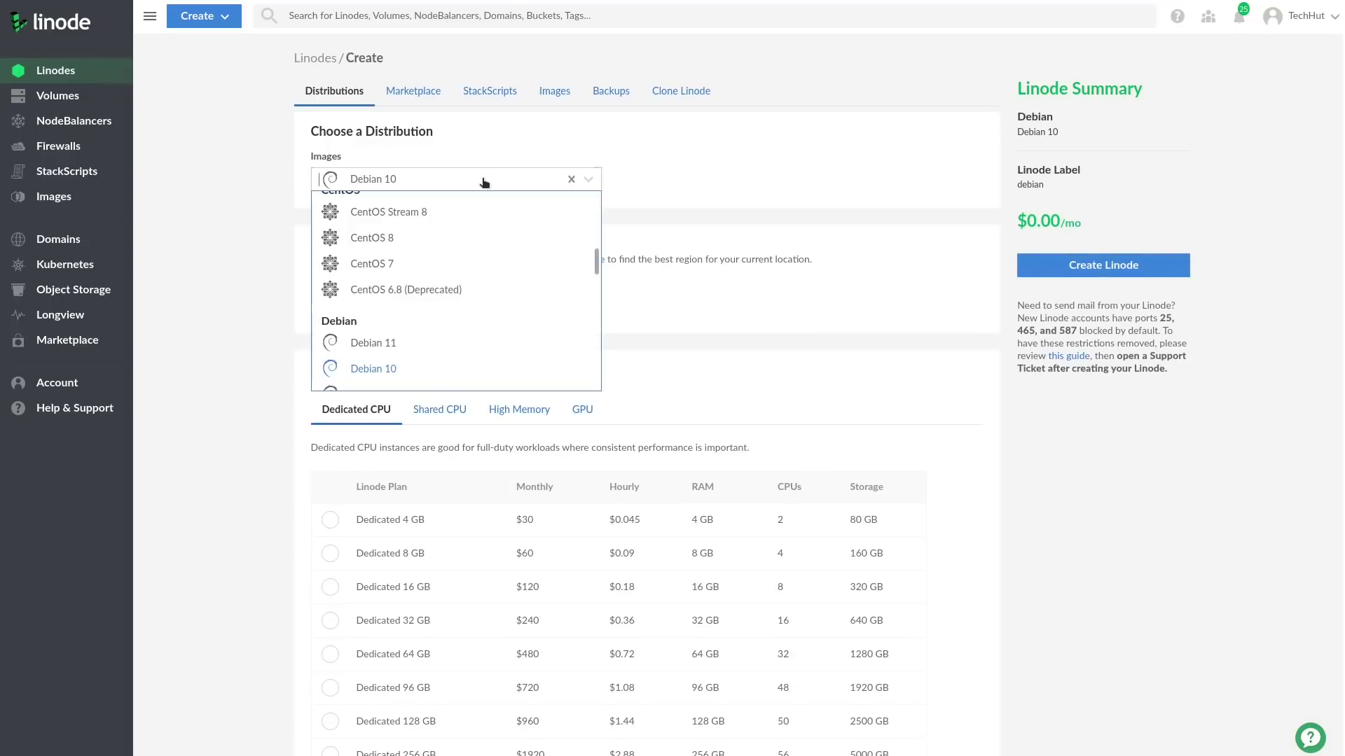
- Choose Ubuntu 20.04 LTS as the new Linode's image
scroll(467, 218, down, 3)
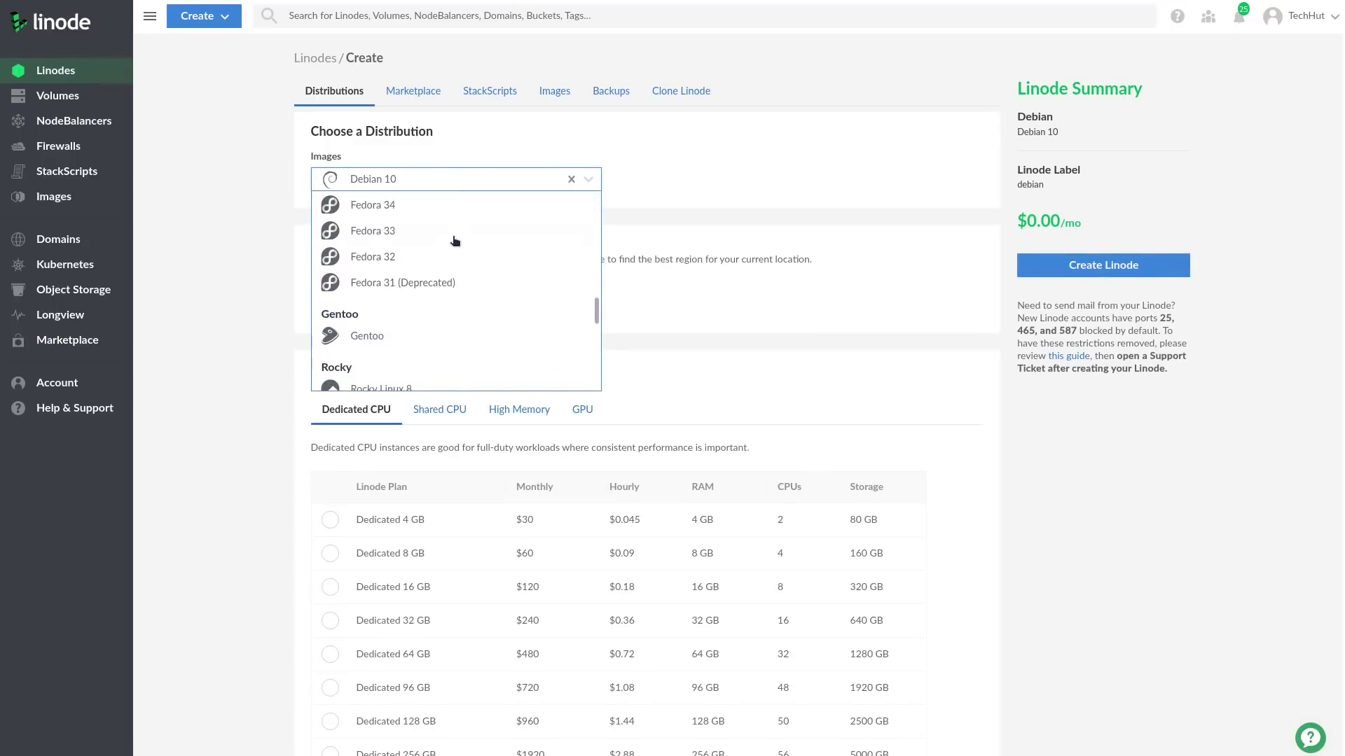
scroll(451, 335, down, 2)
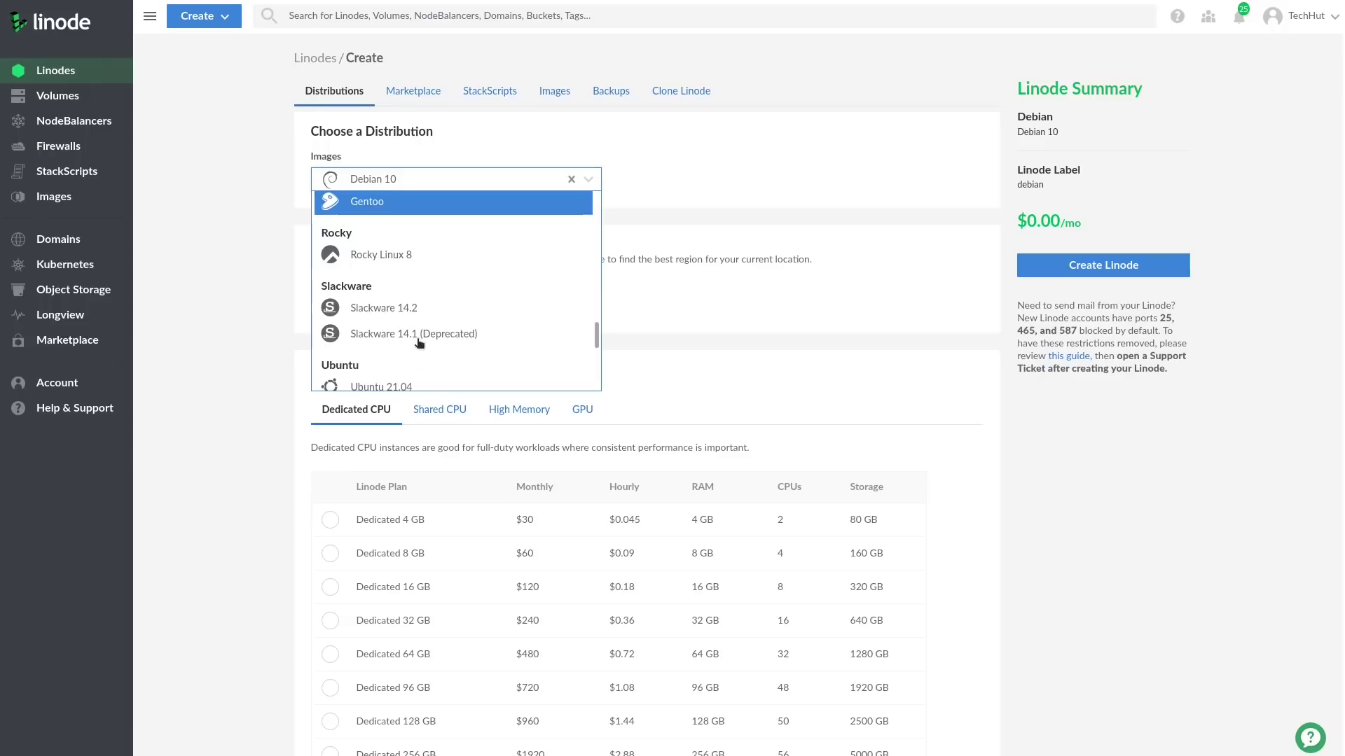
scroll(413, 305, down, 2)
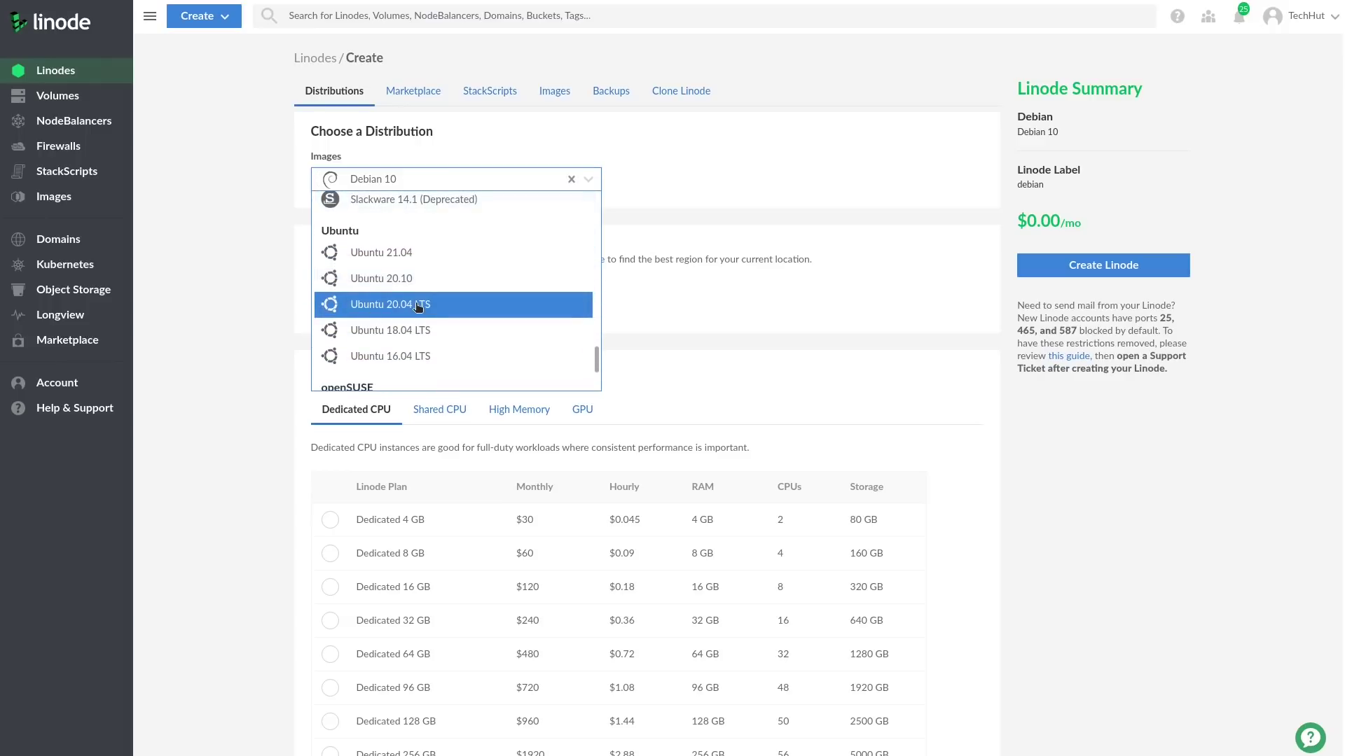
click(419, 305)
- Compare Dedicated 4 GB, Shared CPU and High Memory plans, pick Nanode 1 GB, then view Marketplace apps
scroll(399, 382, down, 3)
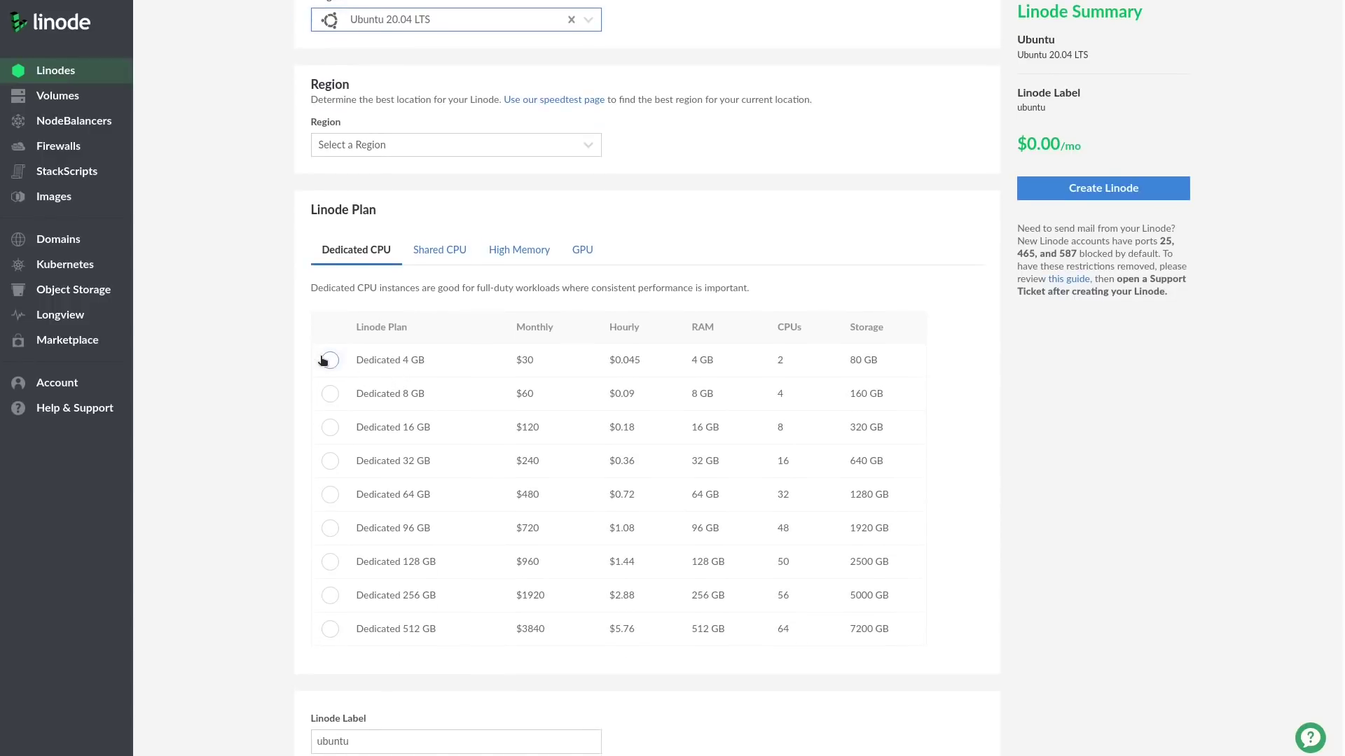
click(330, 361)
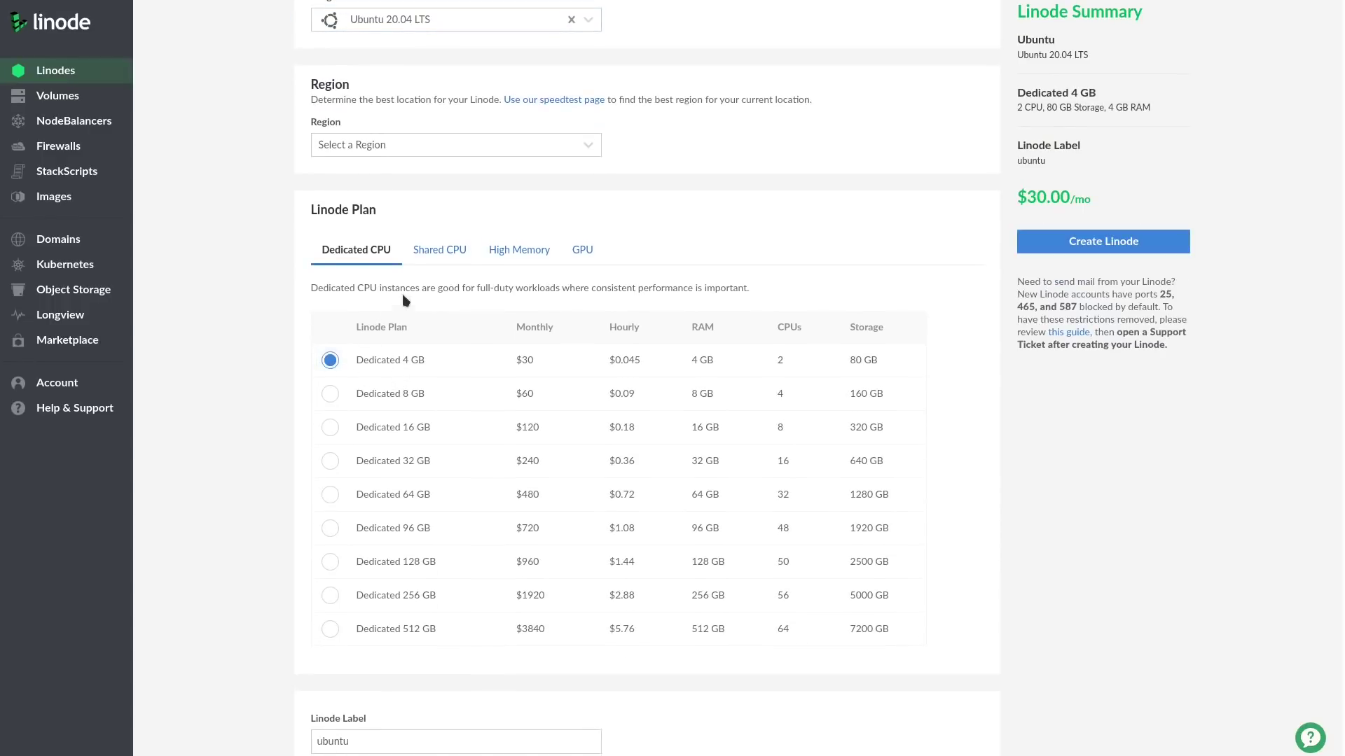
click(448, 252)
click(494, 253)
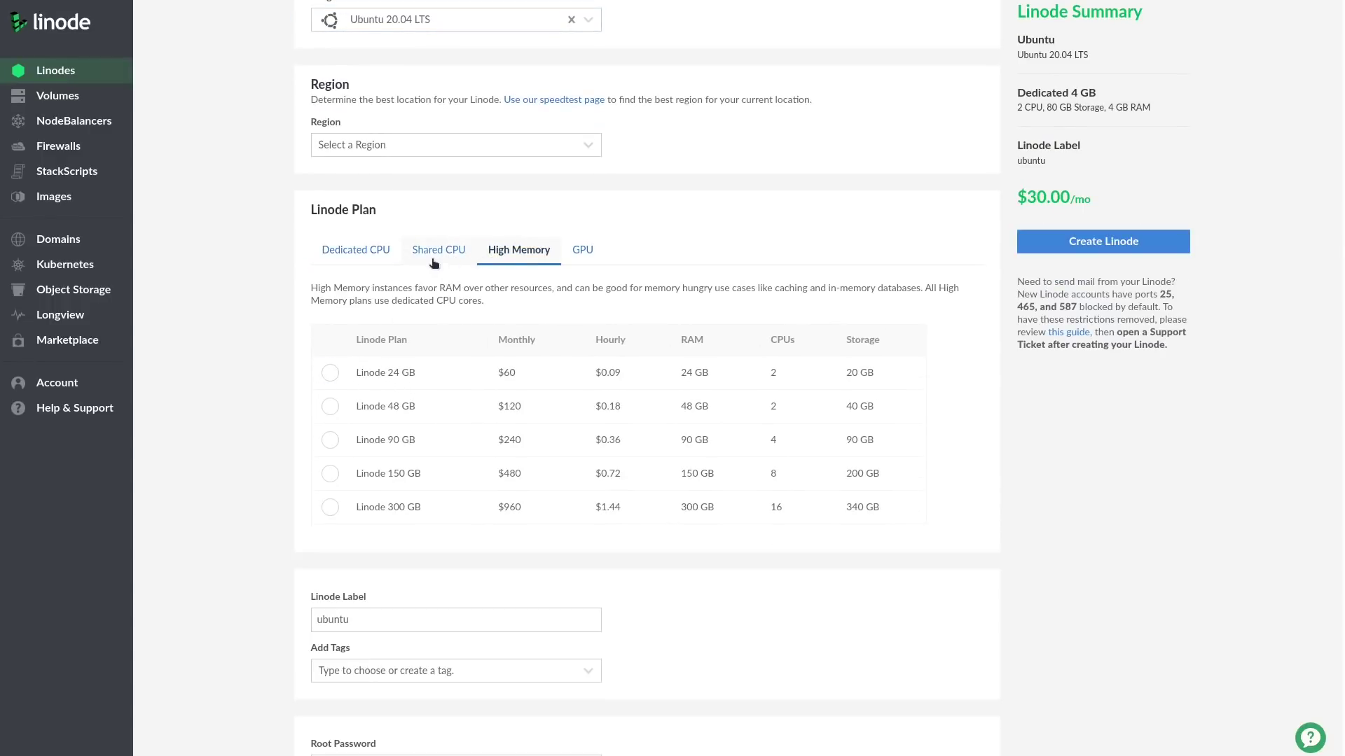
click(434, 261)
click(329, 360)
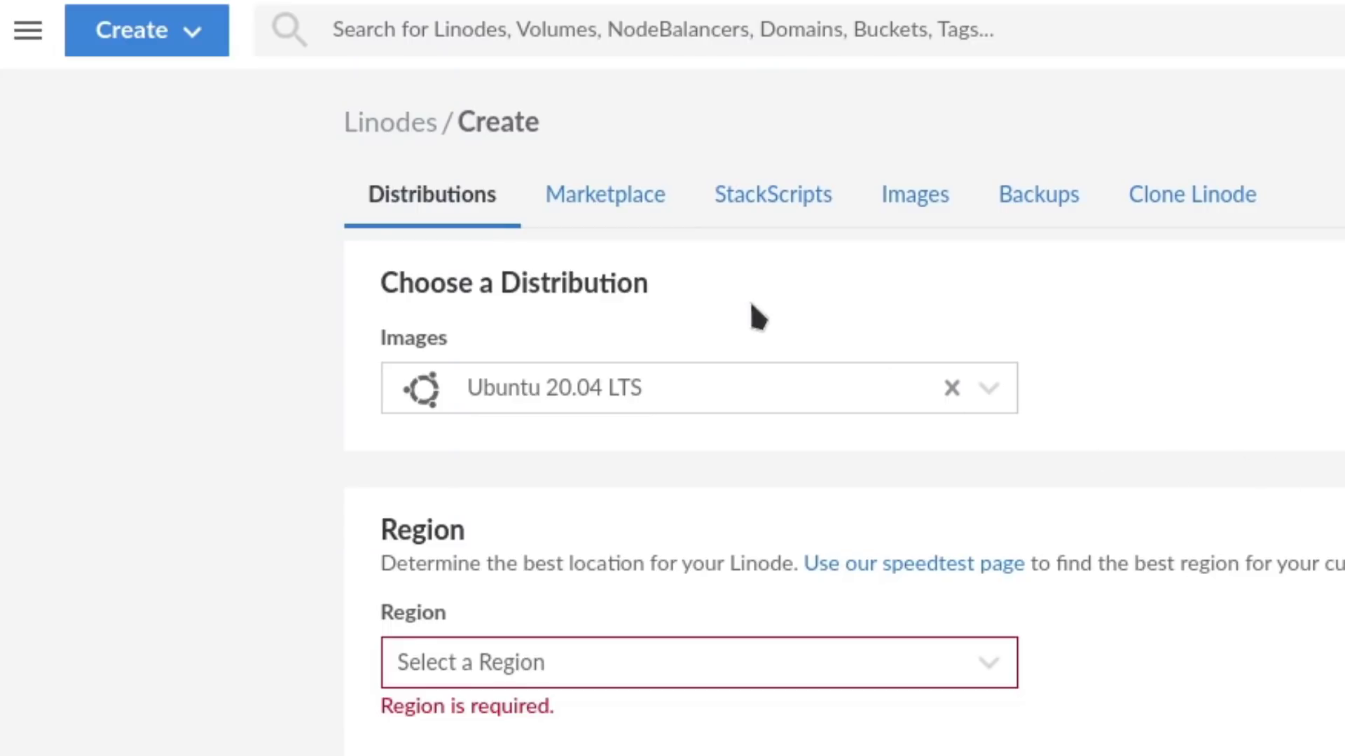
click(617, 218)
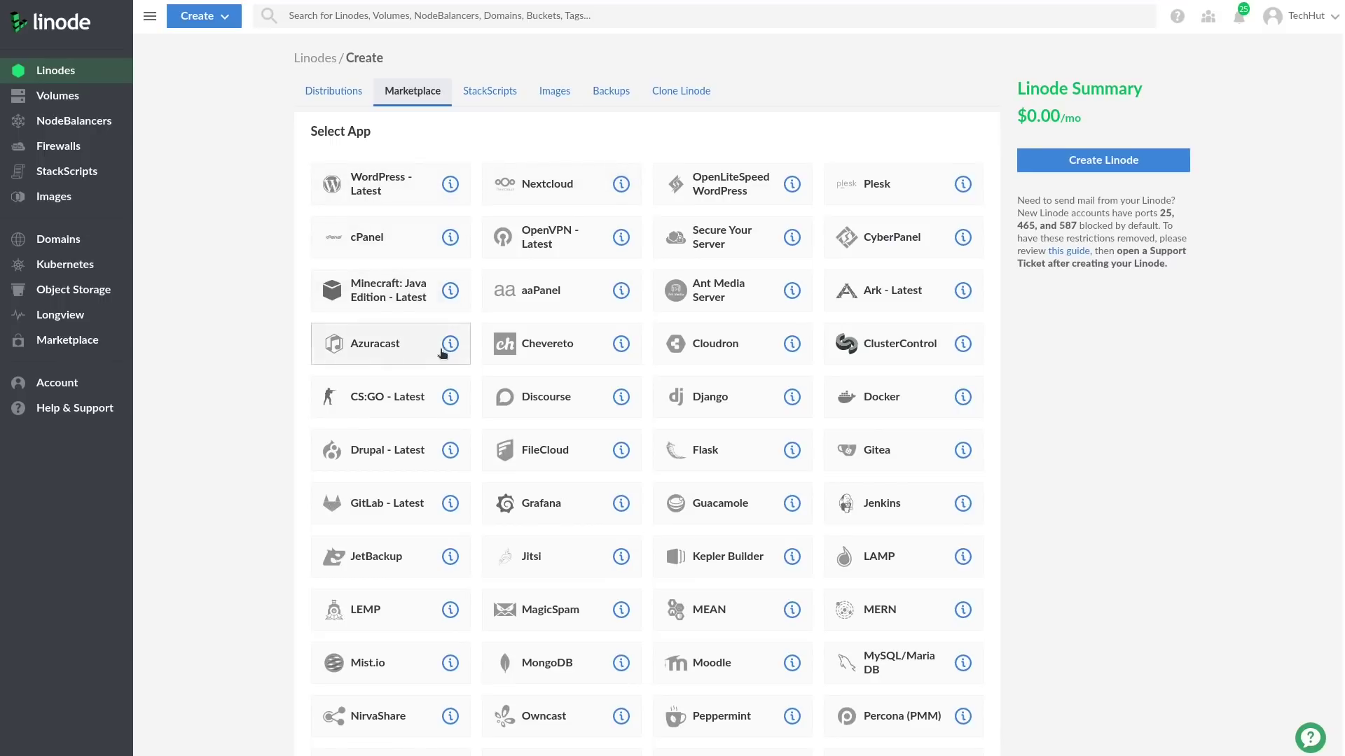
scroll(778, 322, down, 3)
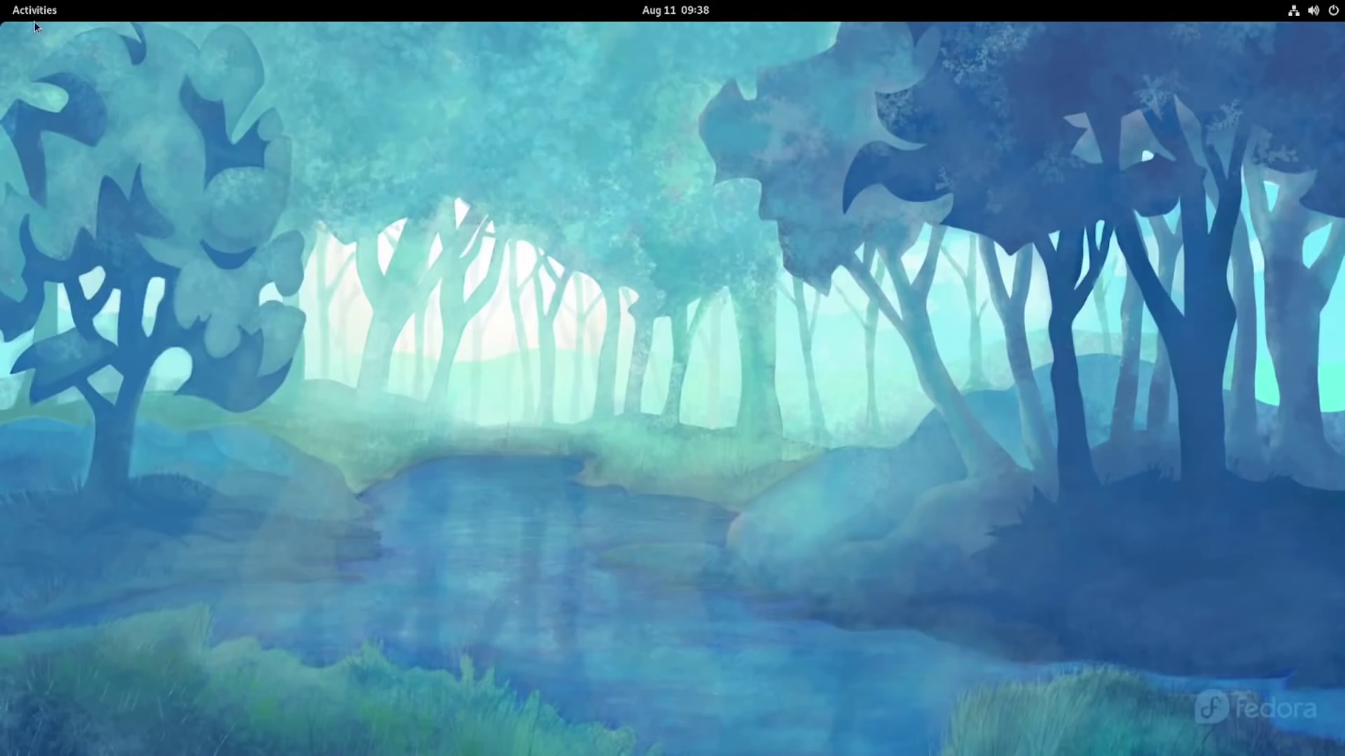
- Open Files from the Activities dock and drag its window to the screen centre
click(35, 11)
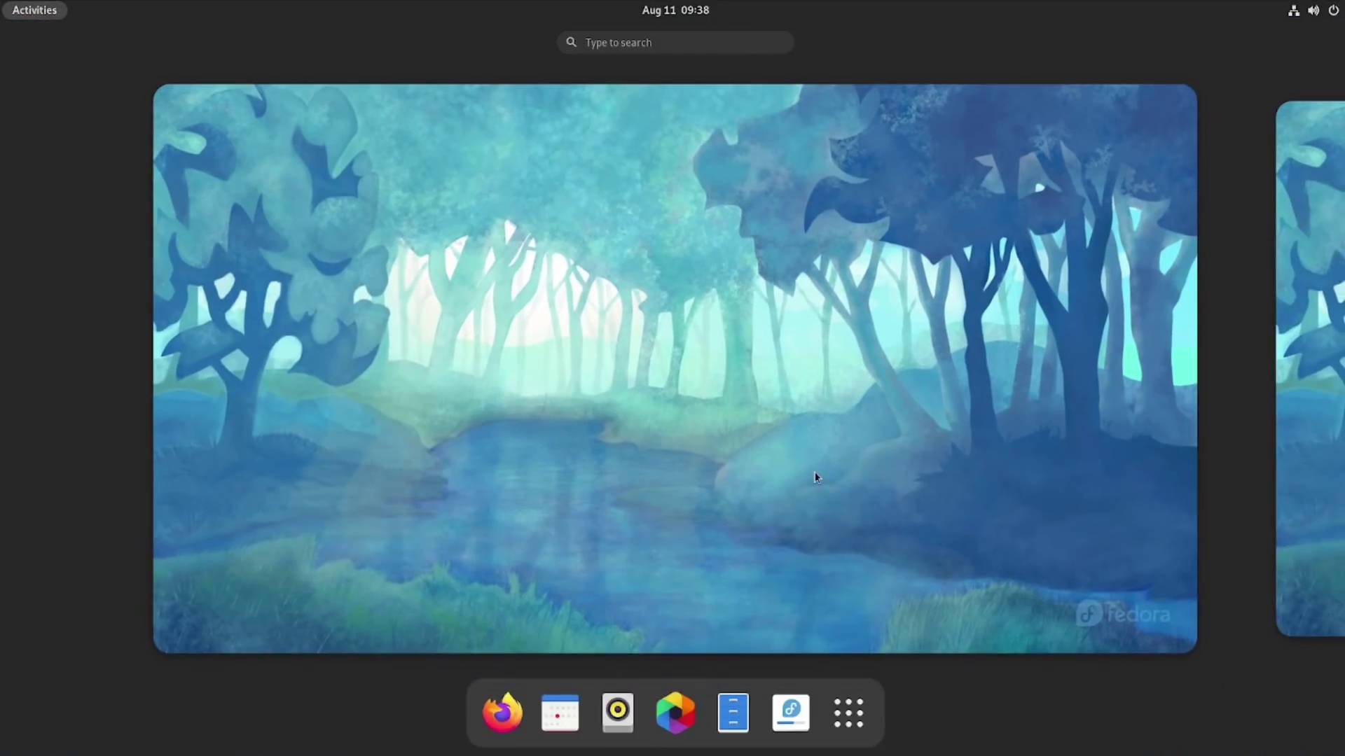
scroll(814, 477, down, 1)
scroll(814, 477, up, 1)
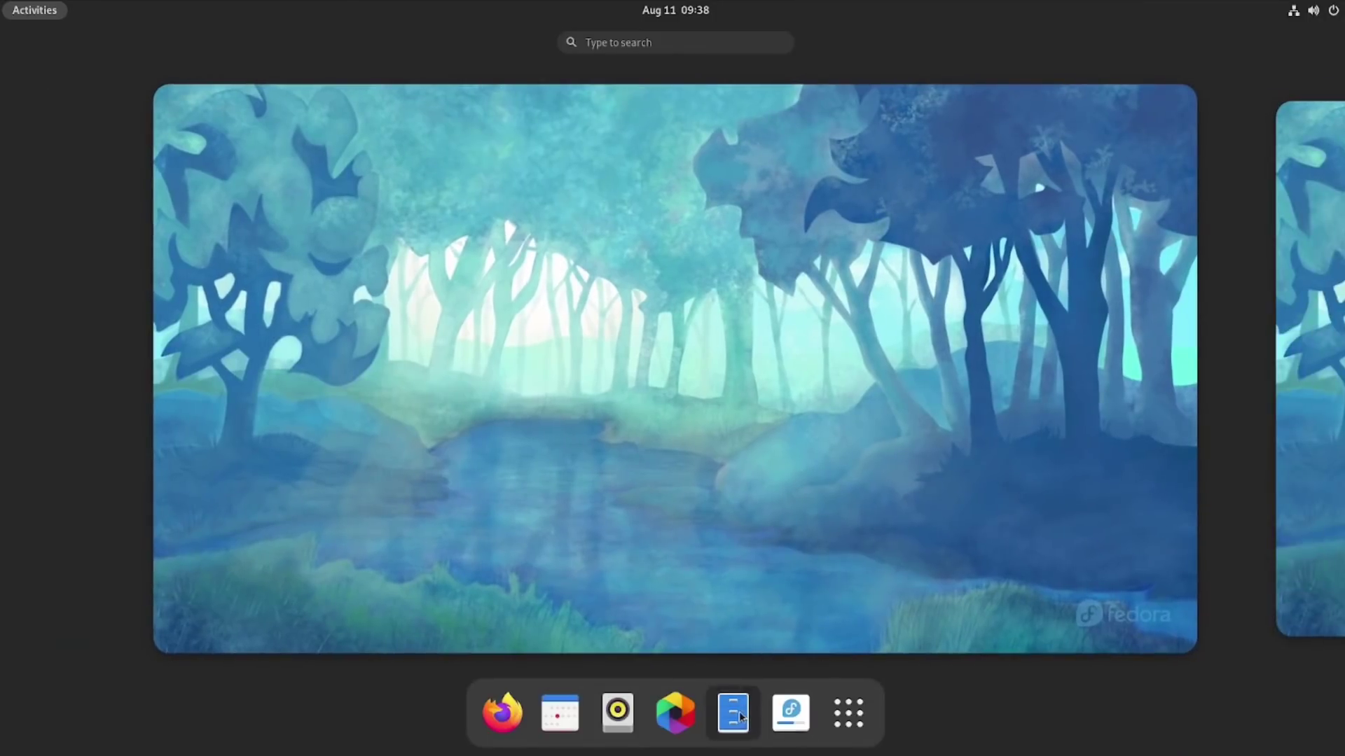
click(740, 717)
drag(532, 157, 763, 159)
- Switch to the empty next workspace and launch Maps from Show Applications
click(58, 14)
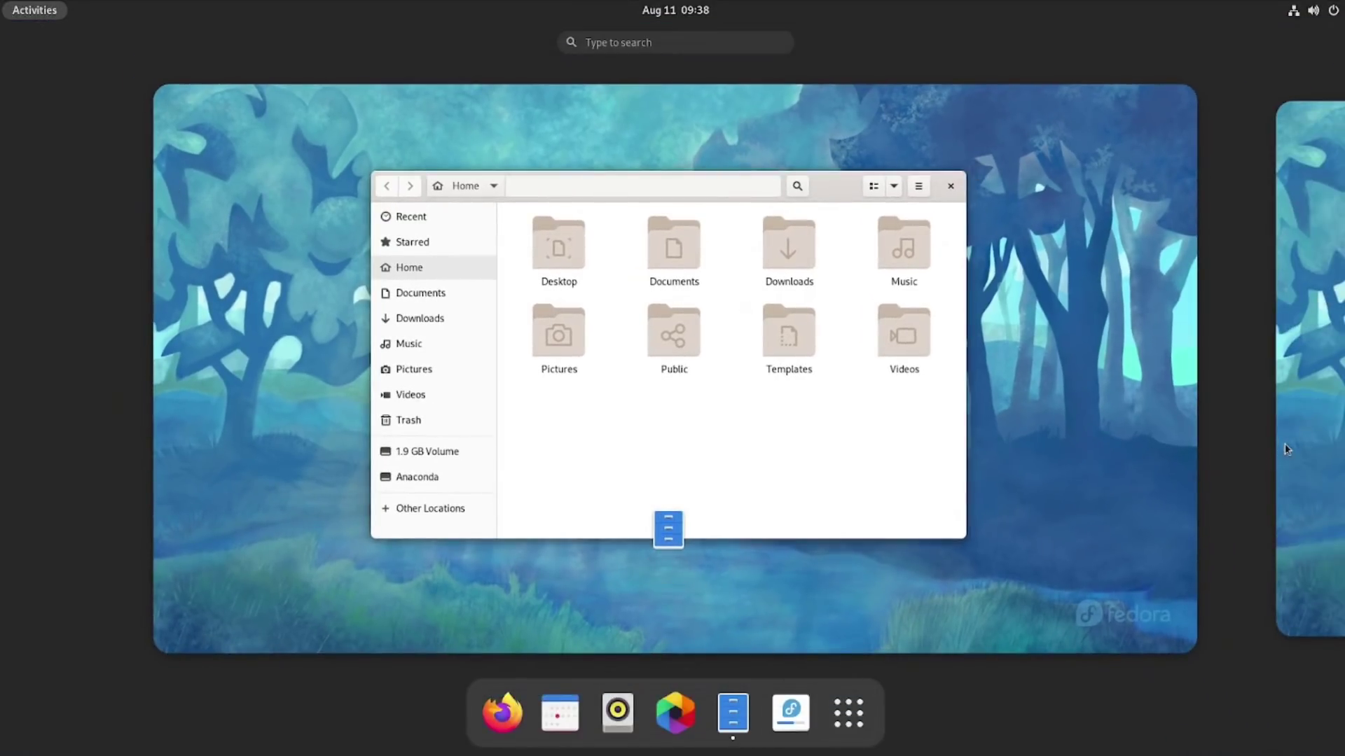
click(1286, 449)
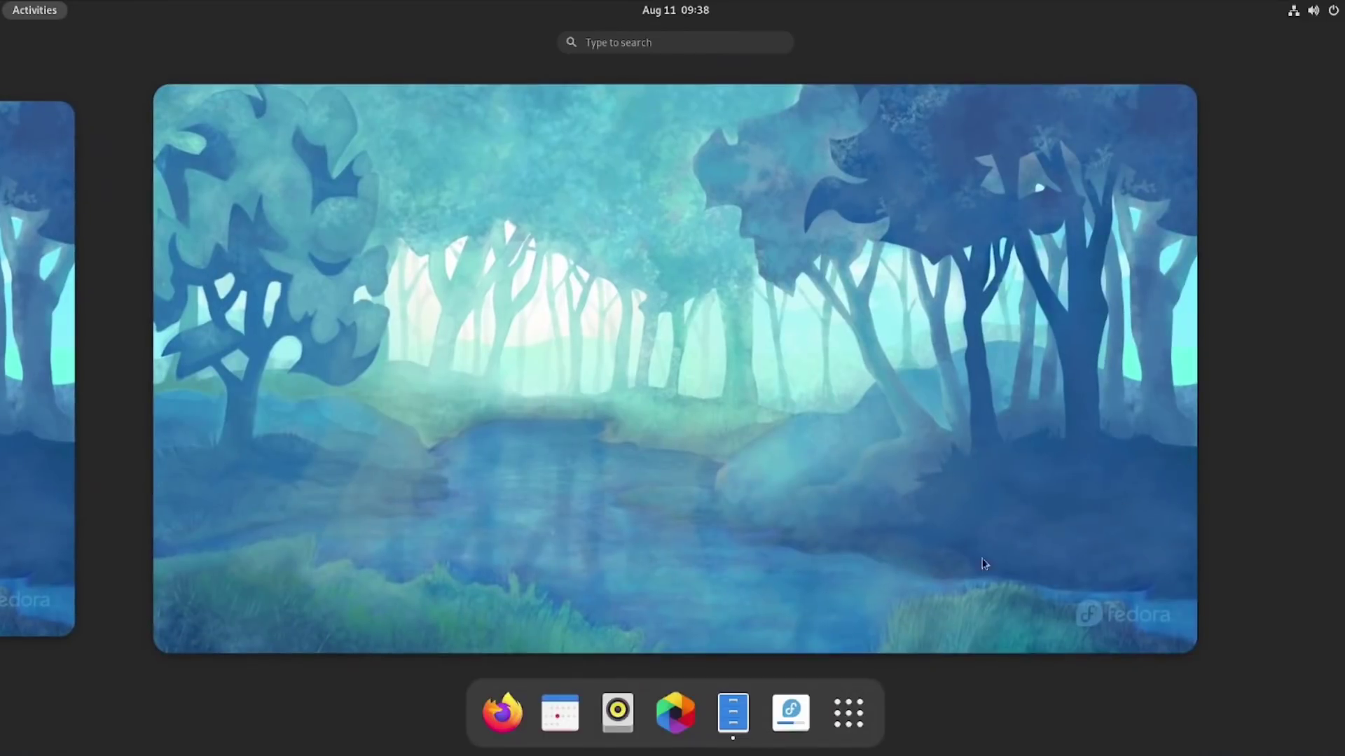
click(844, 714)
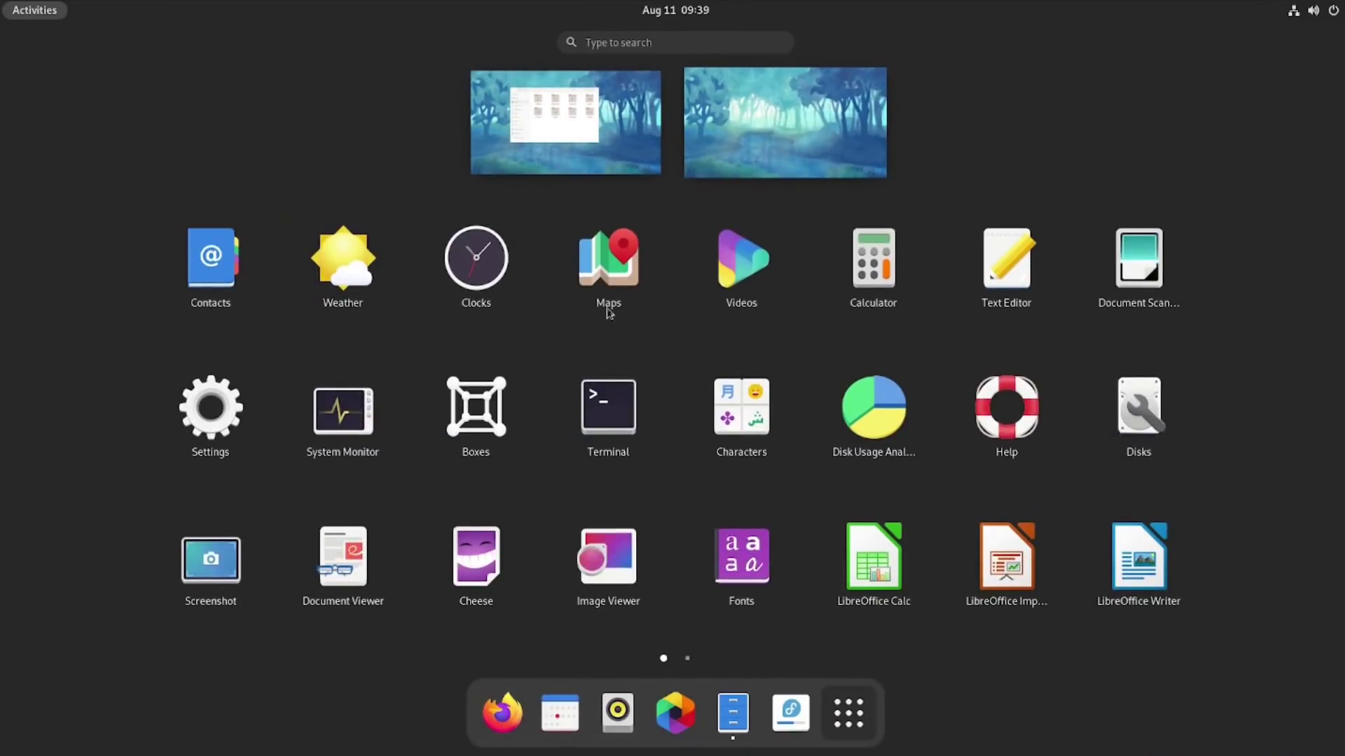
click(608, 313)
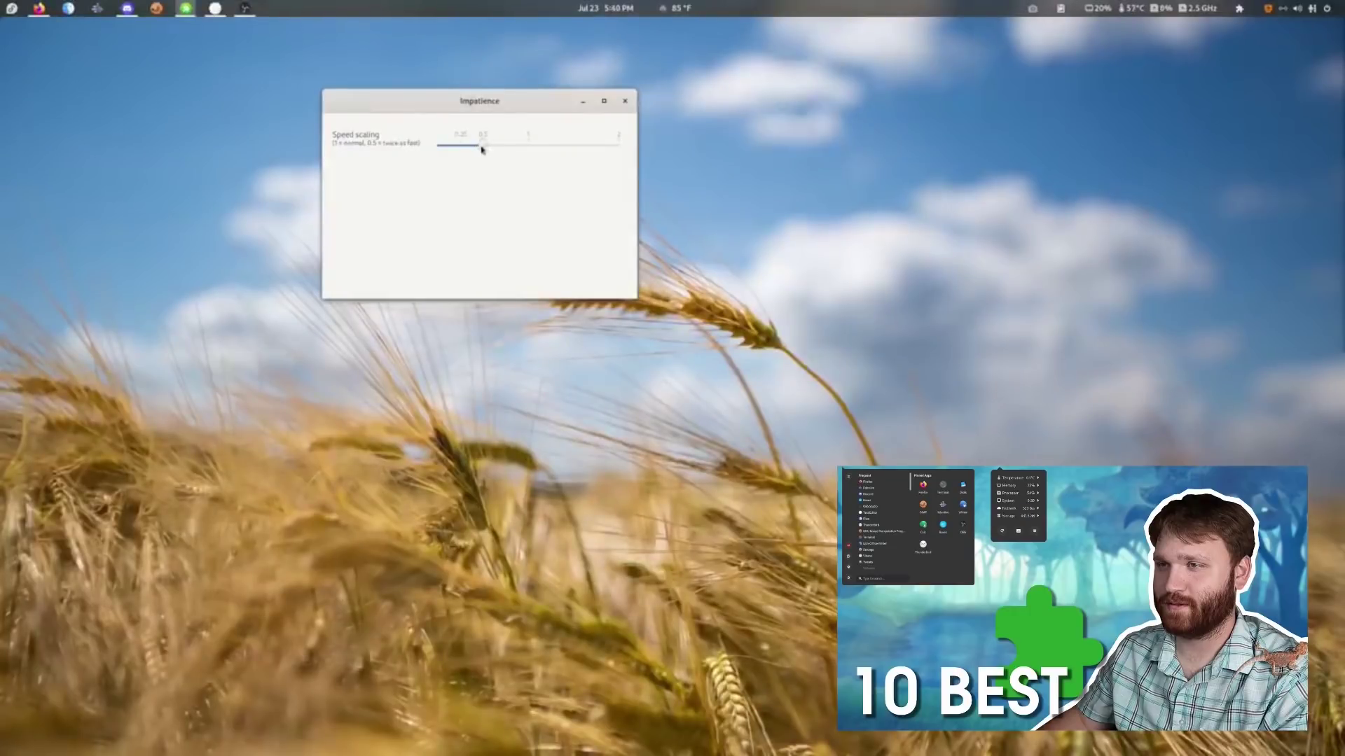
- Set Impatience animation speed scaling to 0.25, preview it, and close the settings
key(super)
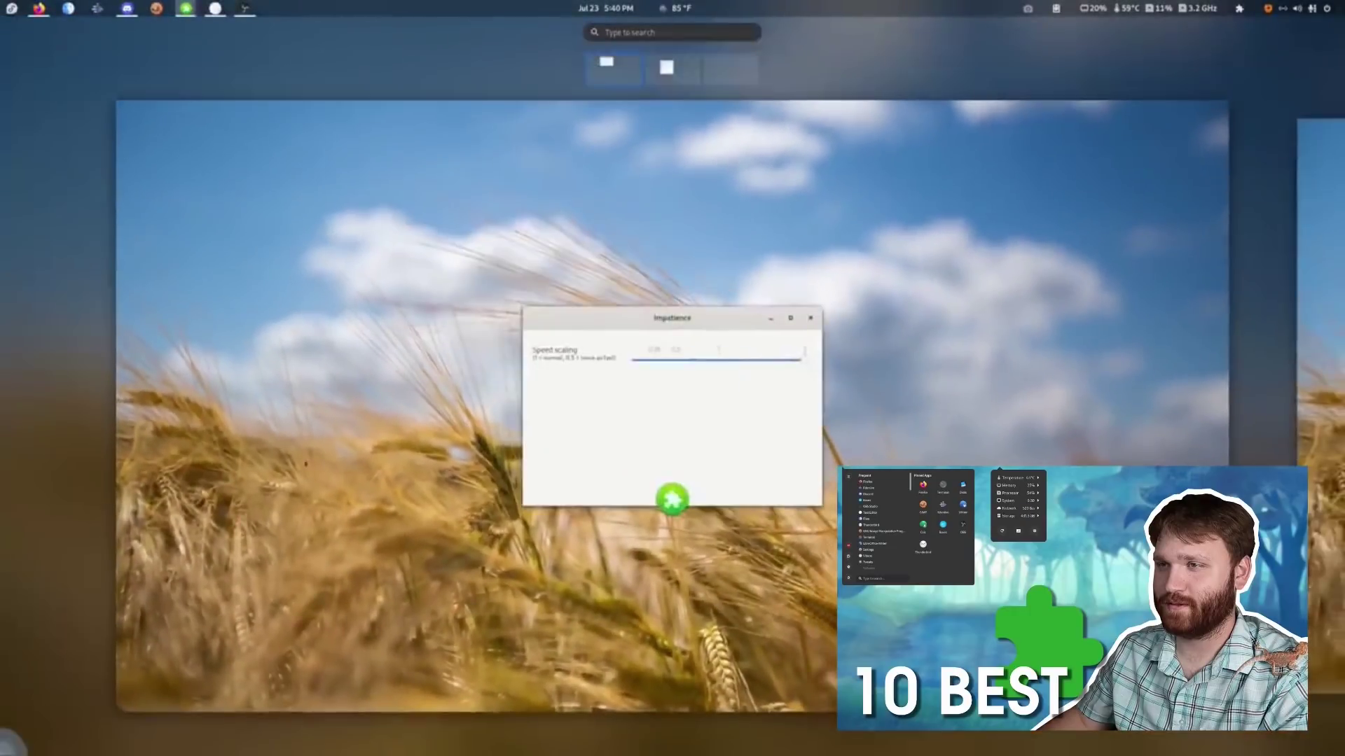
key(super)
key(super)
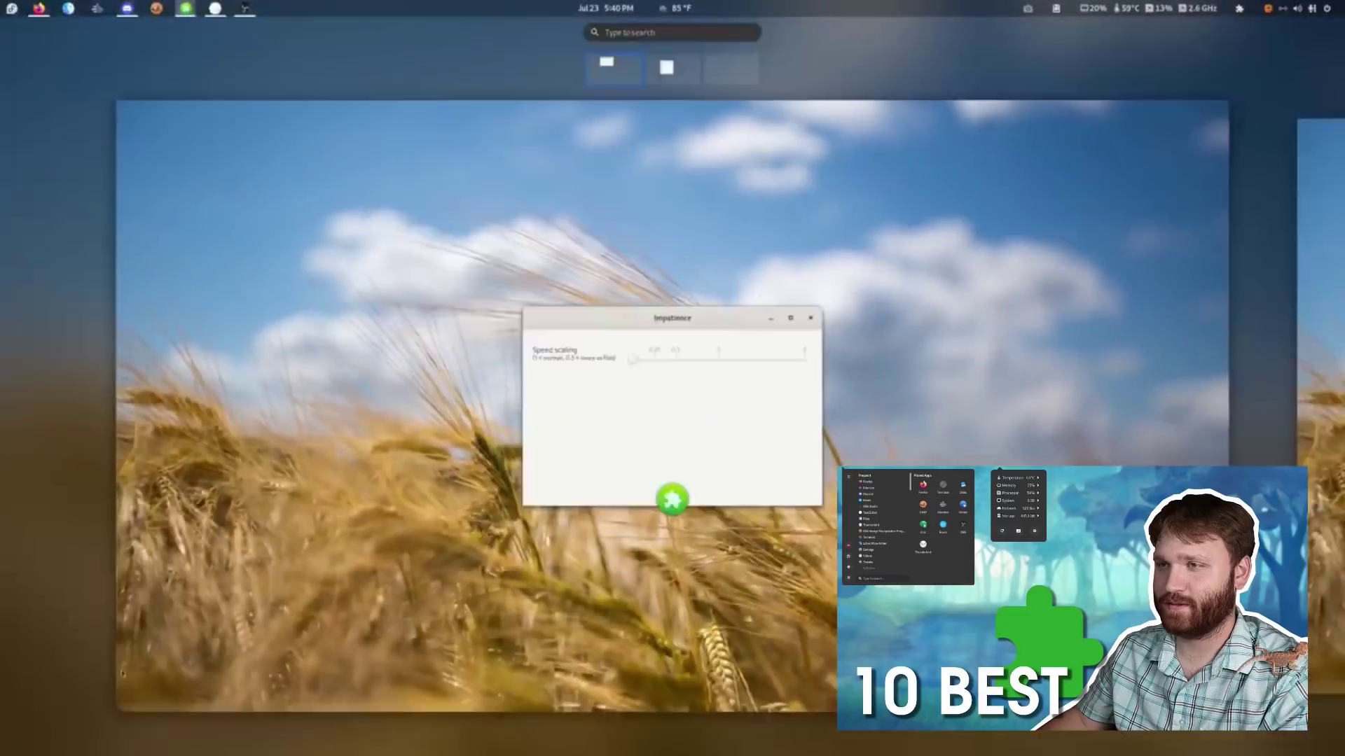
key(super)
click(463, 144)
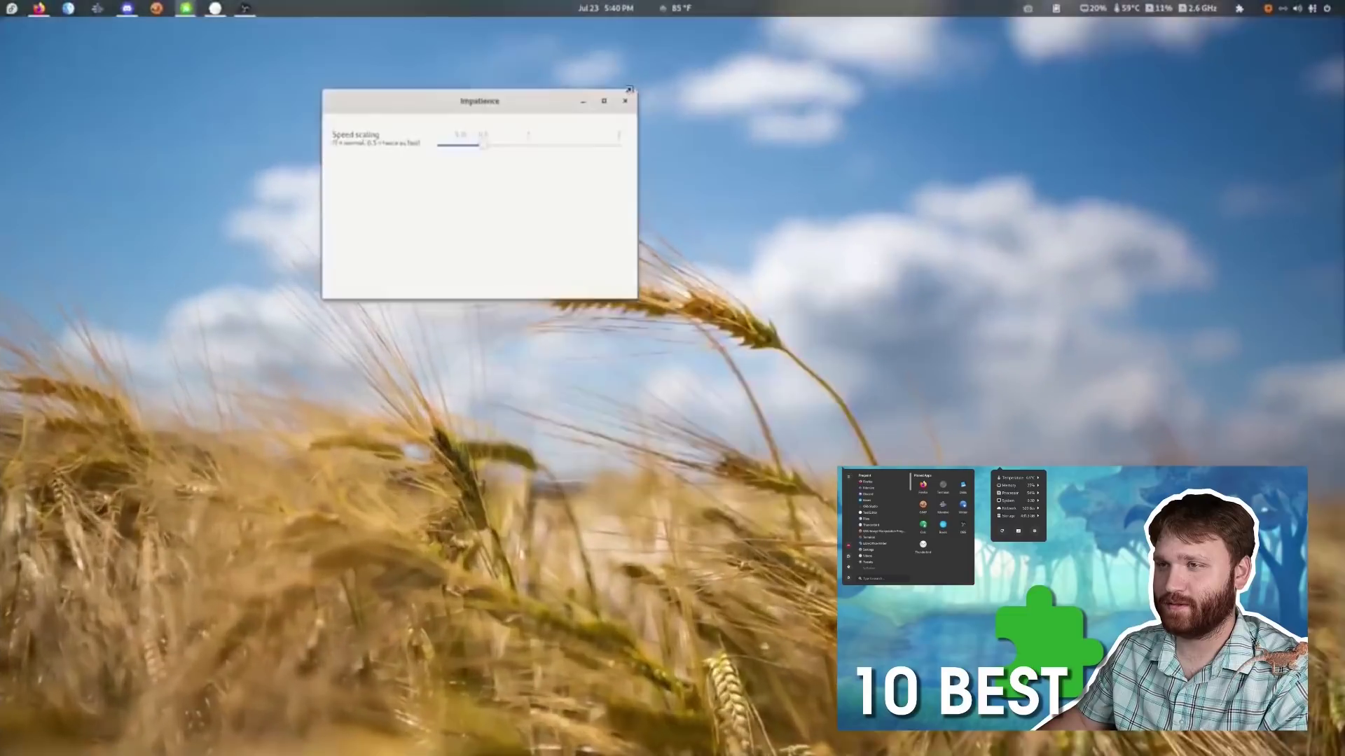
click(624, 100)
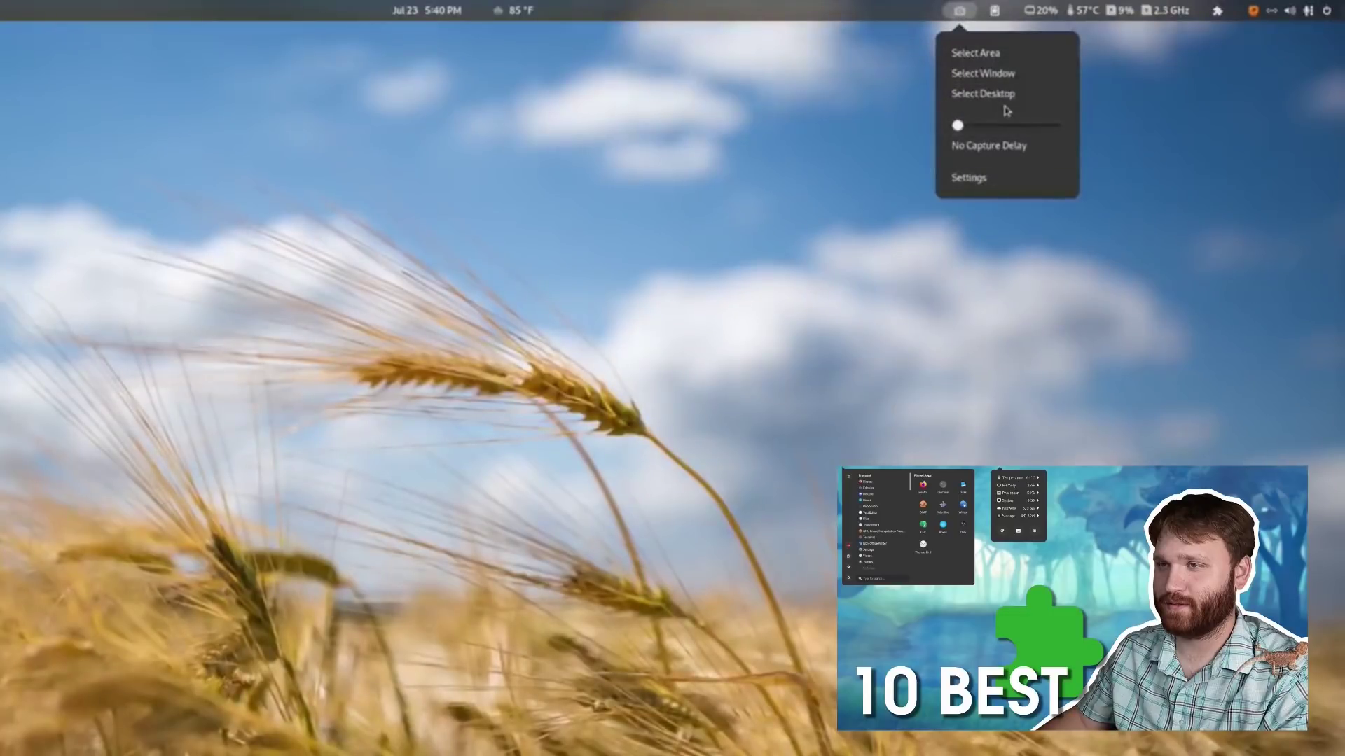
- Capture a screenshot of a selected screen area with Screenshot Tool
click(975, 53)
drag(872, 186, 183, 615)
click(657, 40)
- Open Screenshot Tool settings and view its Commands and Storage tabs
click(953, 10)
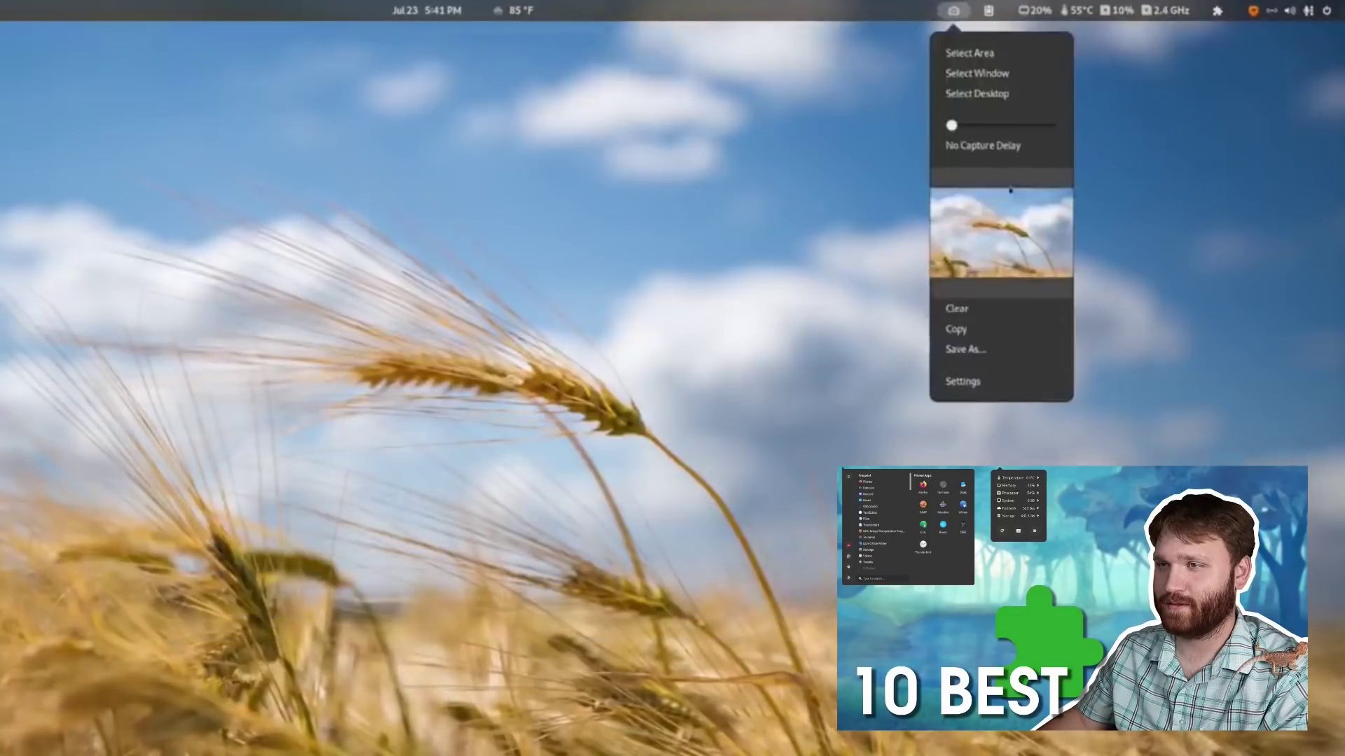
click(963, 381)
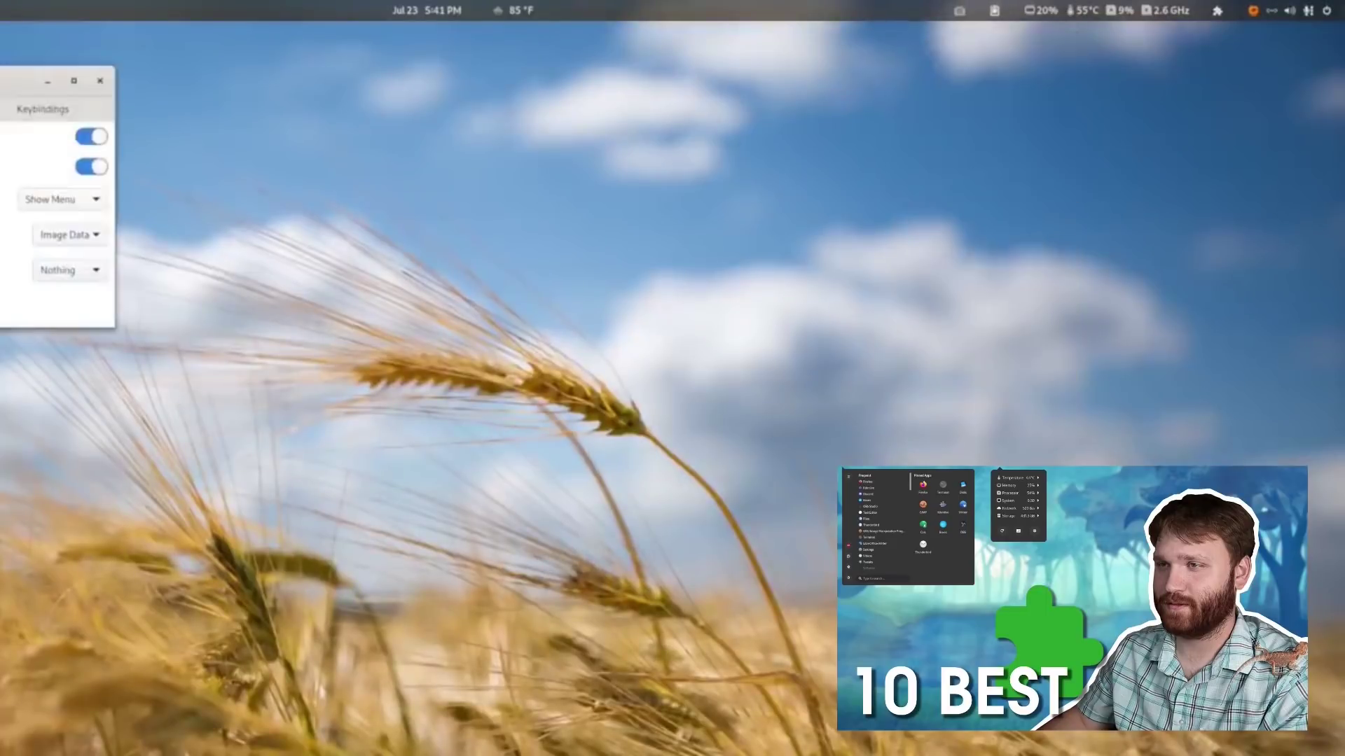
click(468, 129)
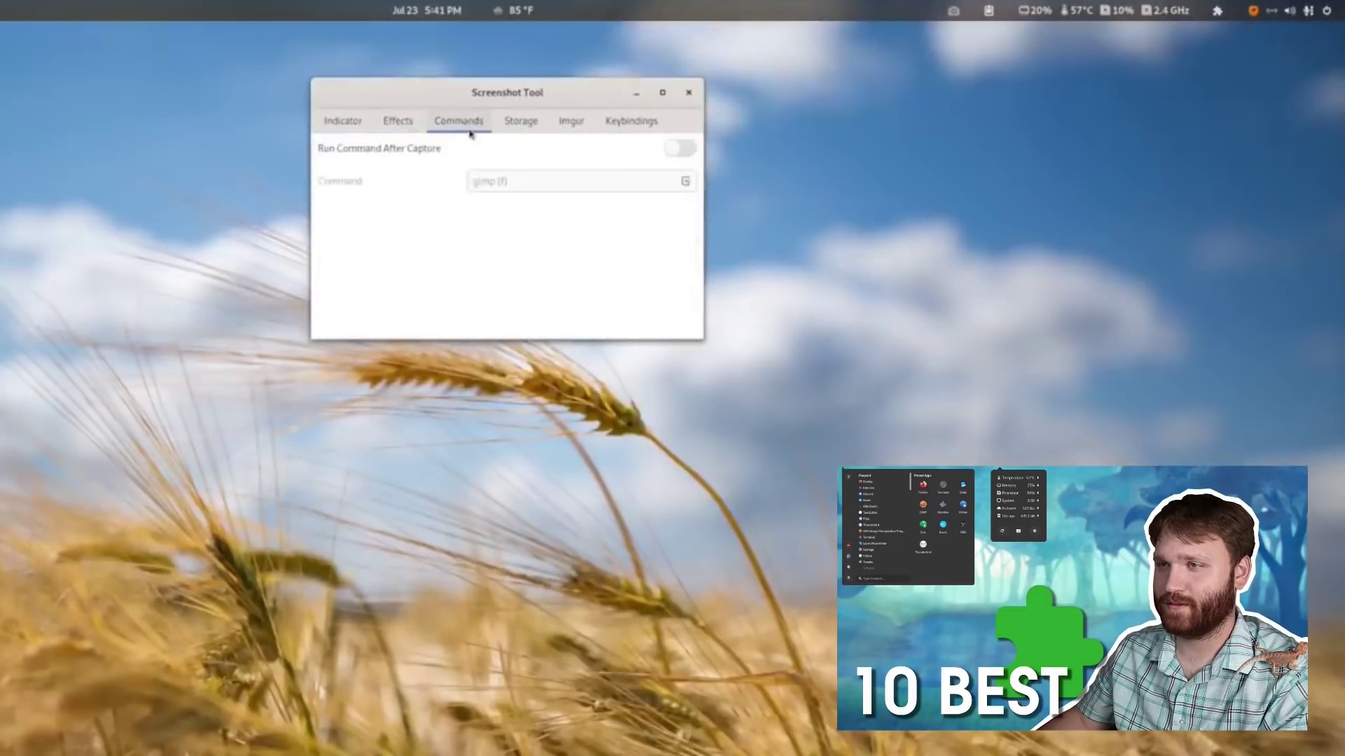
click(528, 125)
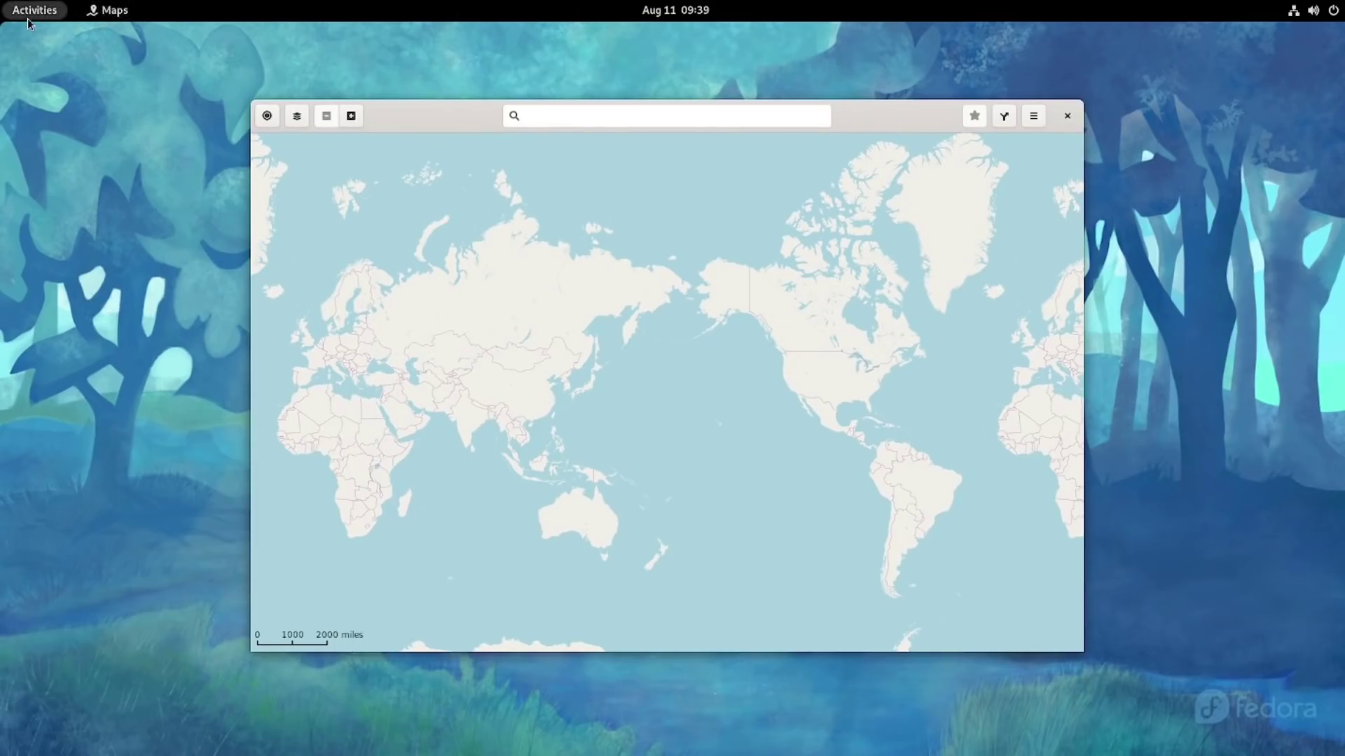
- Drag Maps onto the second workspace, then return to workspace 1 and raise the Files window
click(27, 17)
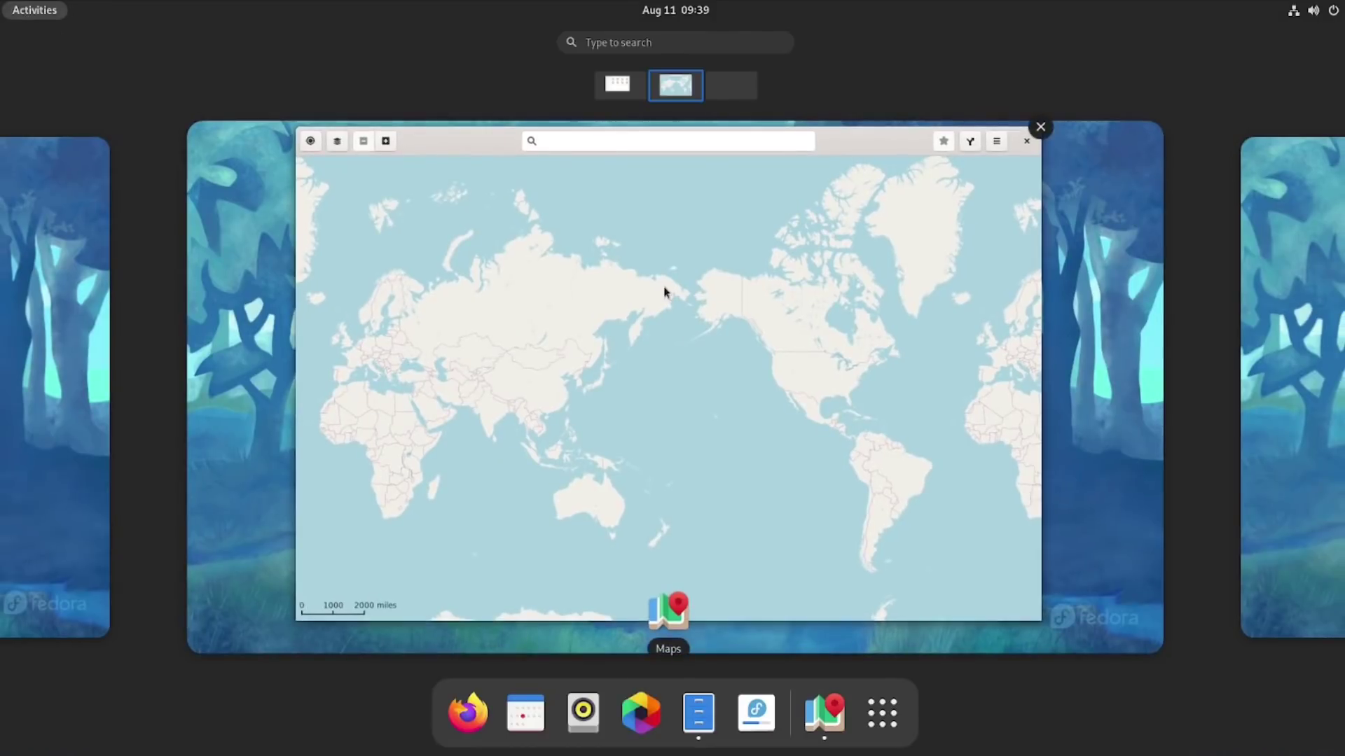
drag(607, 302, 1301, 318)
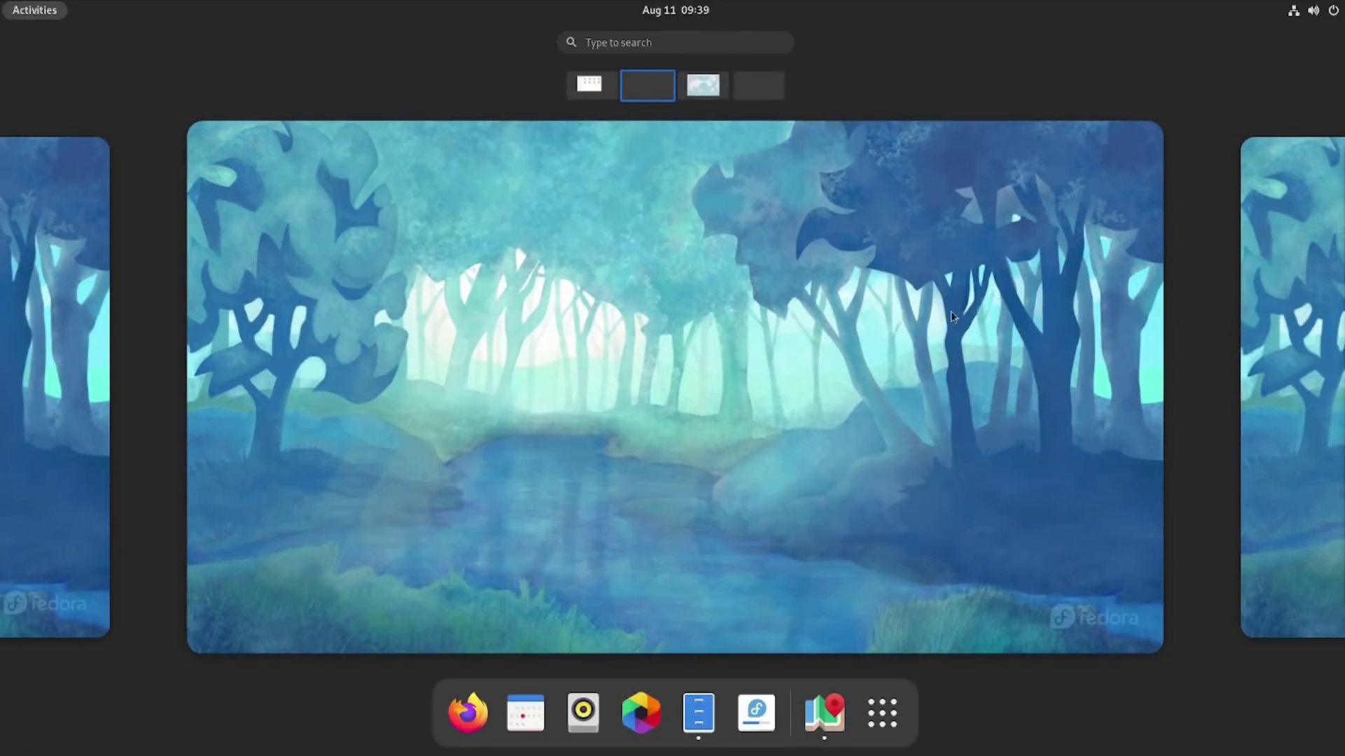
click(581, 85)
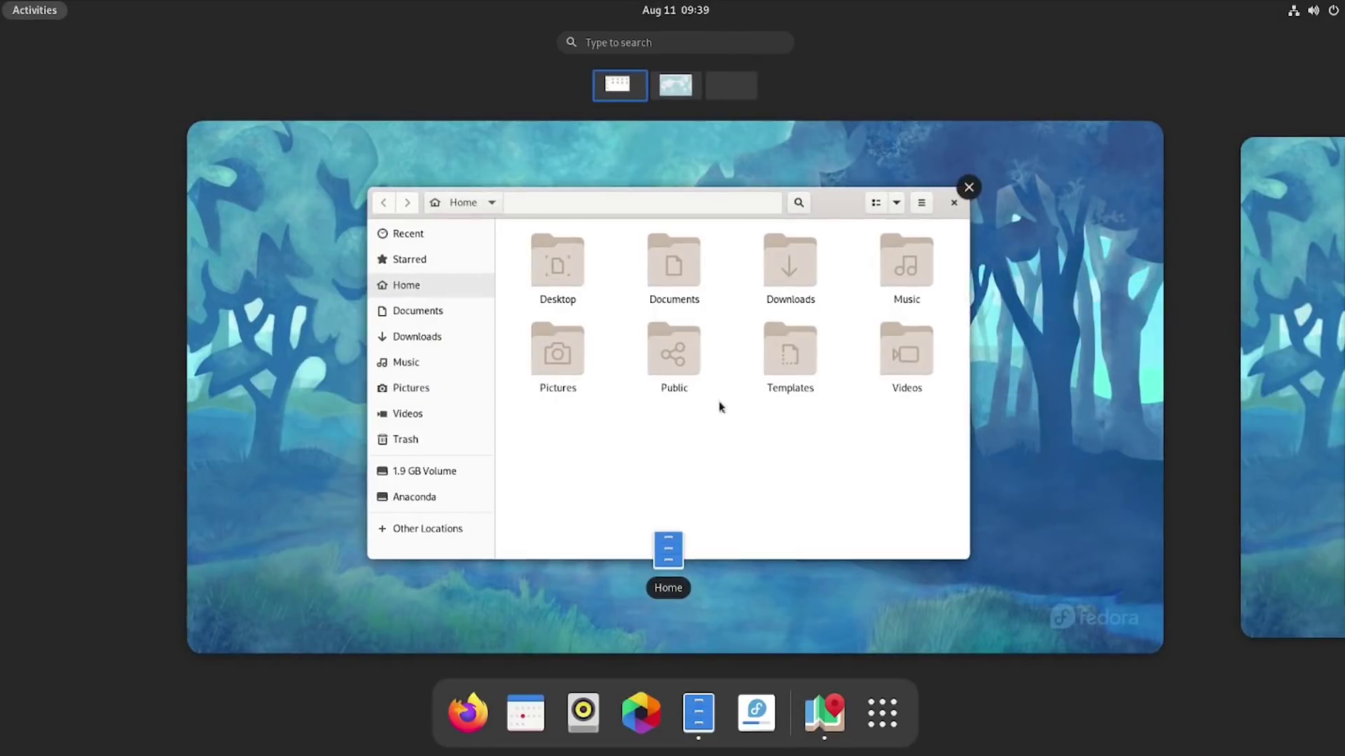
click(721, 439)
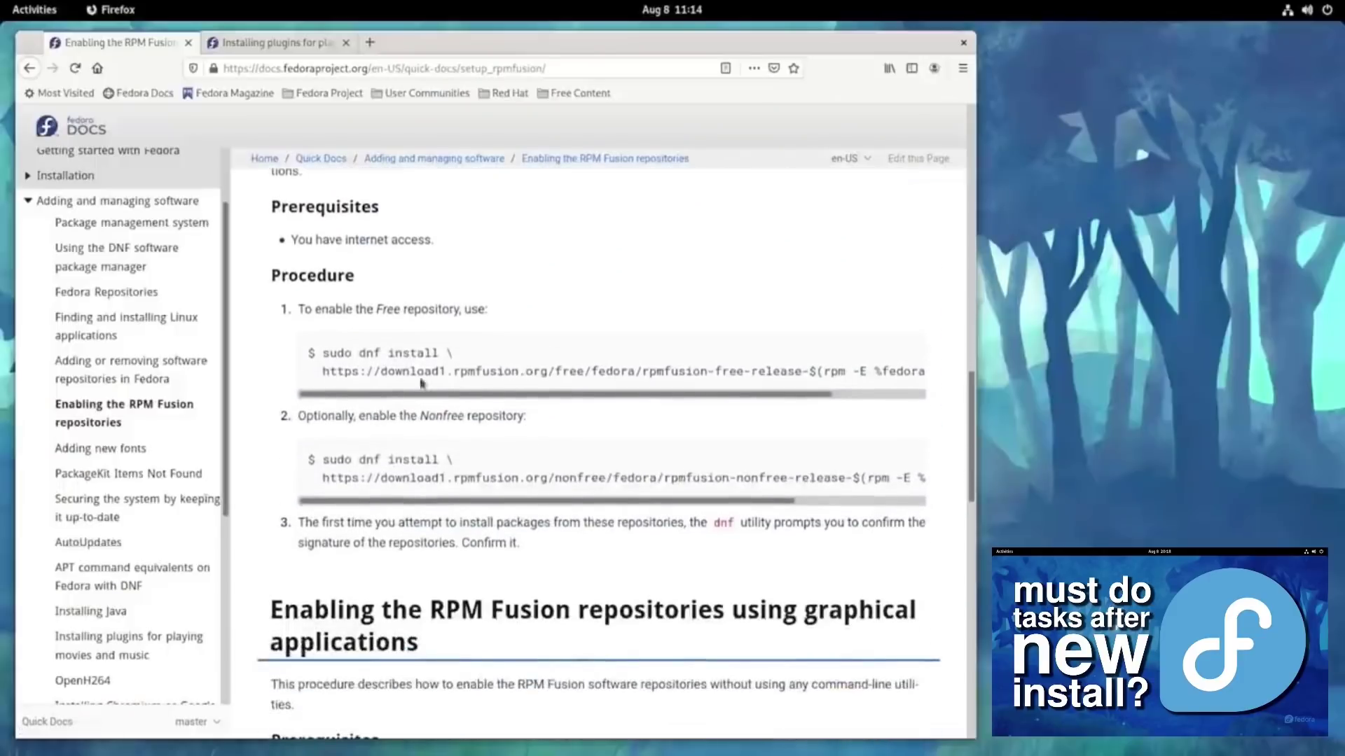
- Copy the Fedora Docs dnf command that enables the RPM Fusion Free repository
scroll(307, 264, up, 3)
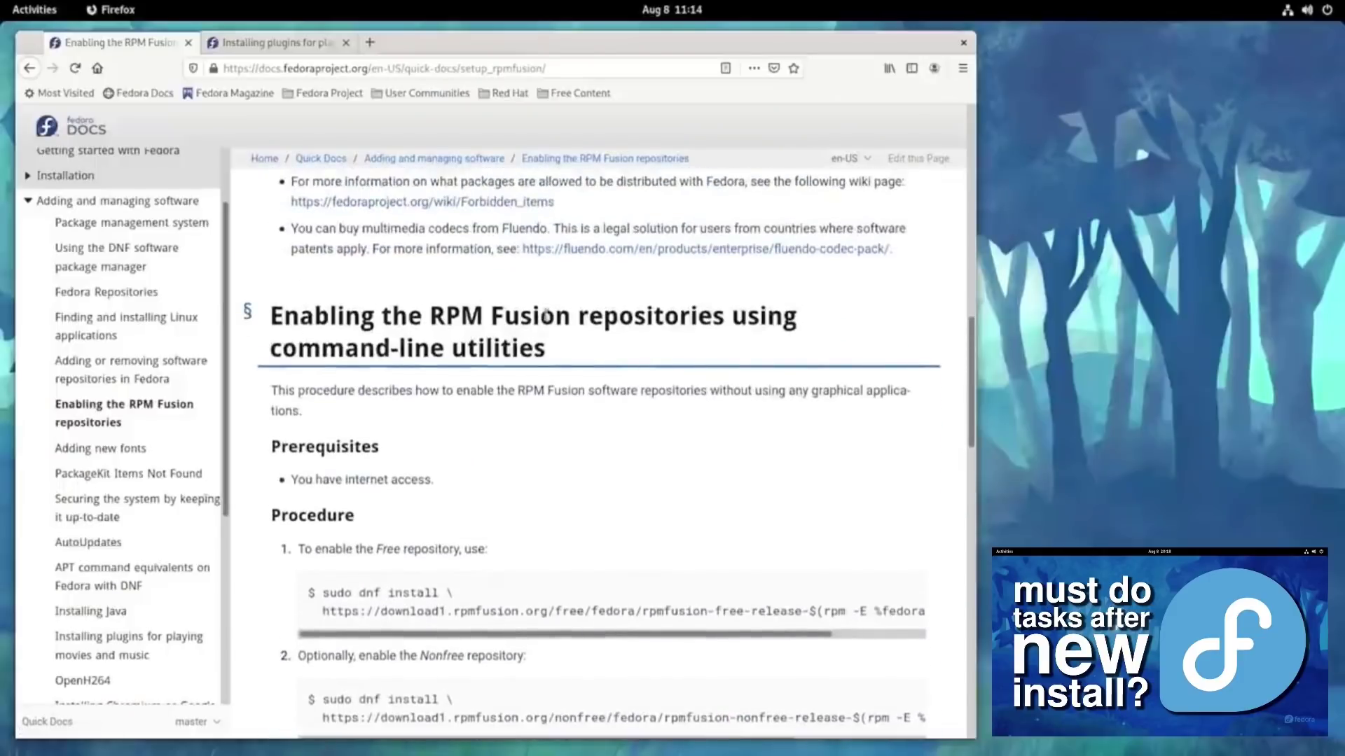
scroll(469, 357, down, 3)
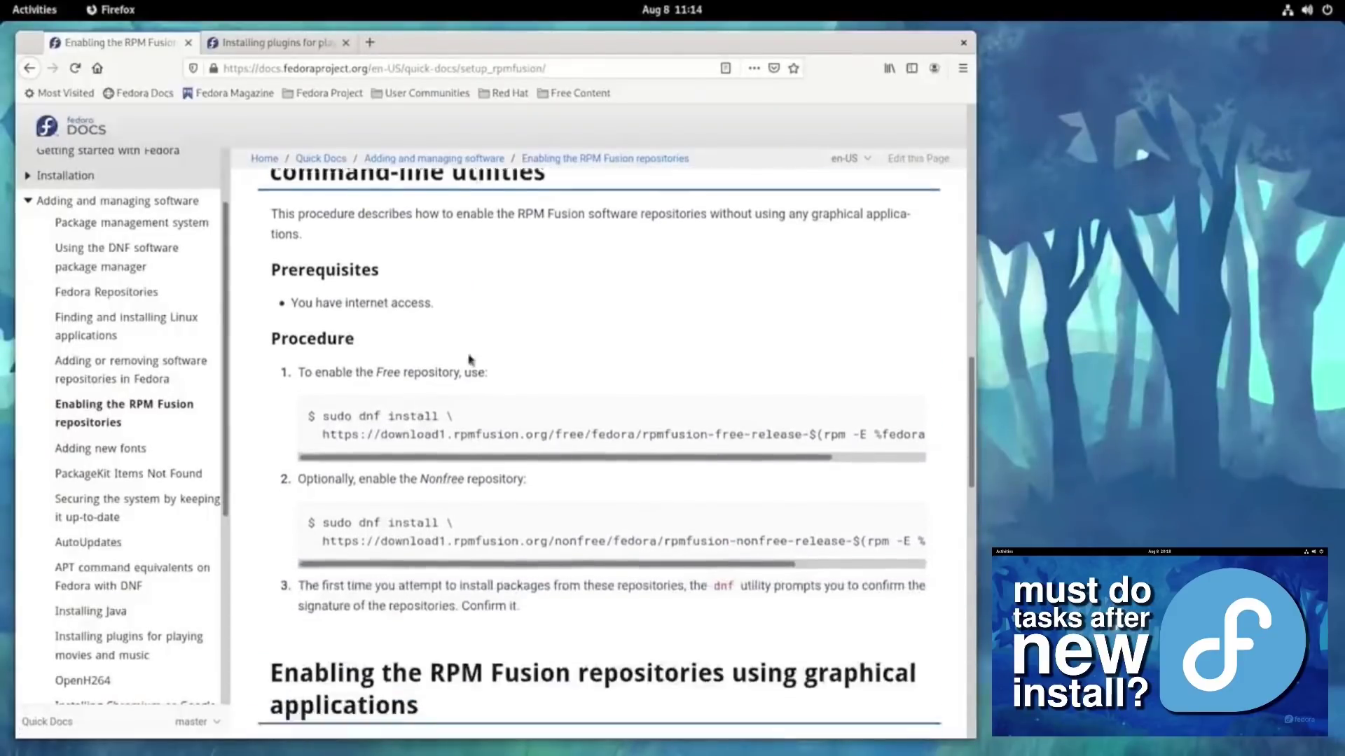
drag(323, 352, 913, 372)
right_click(923, 370)
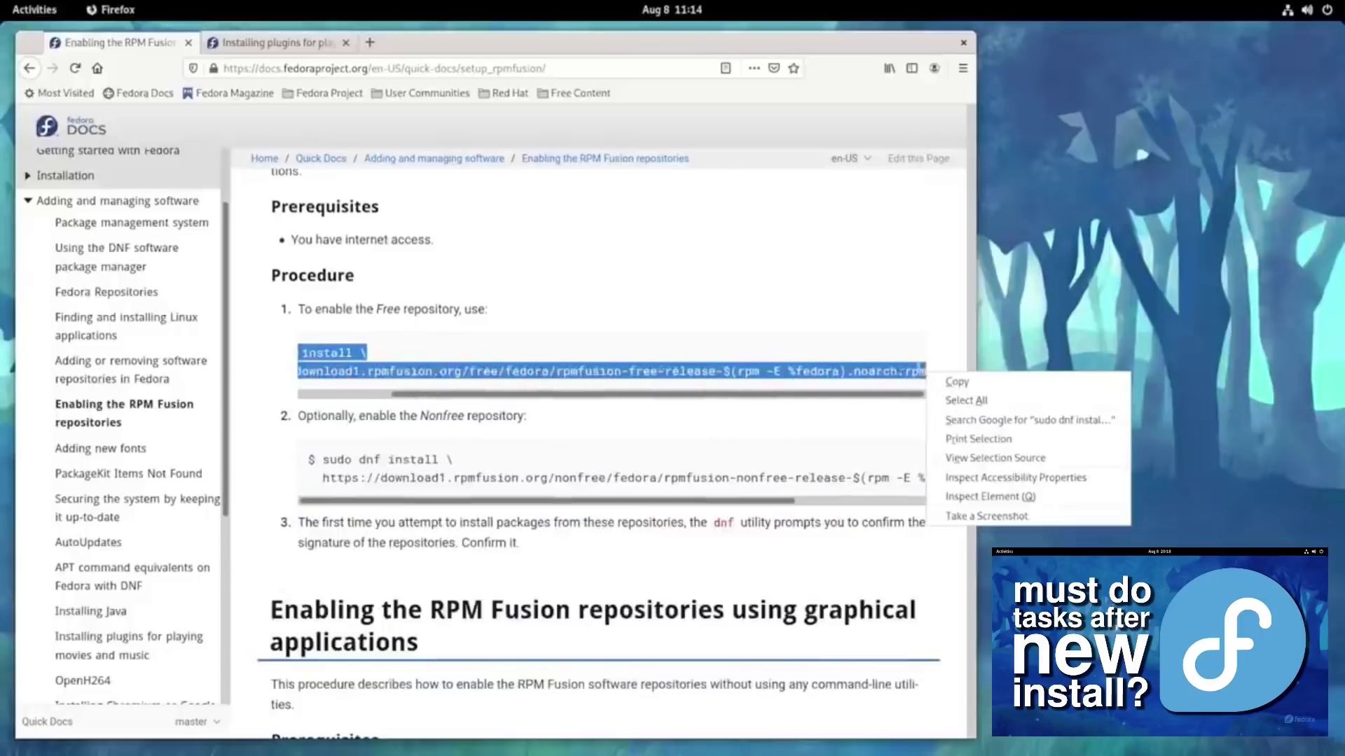
click(942, 382)
- Paste the command into GNOME Terminal, run it, and authenticate with the sudo password
click(39, 9)
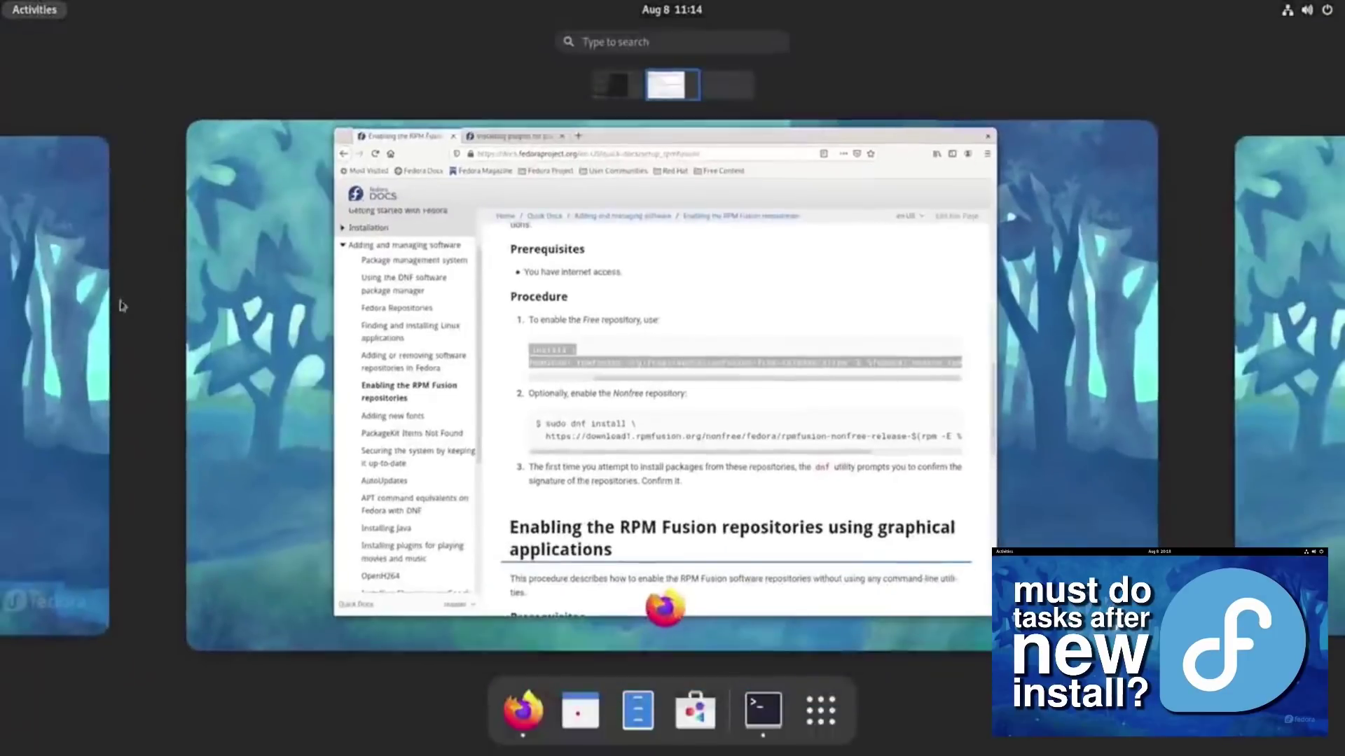
click(32, 338)
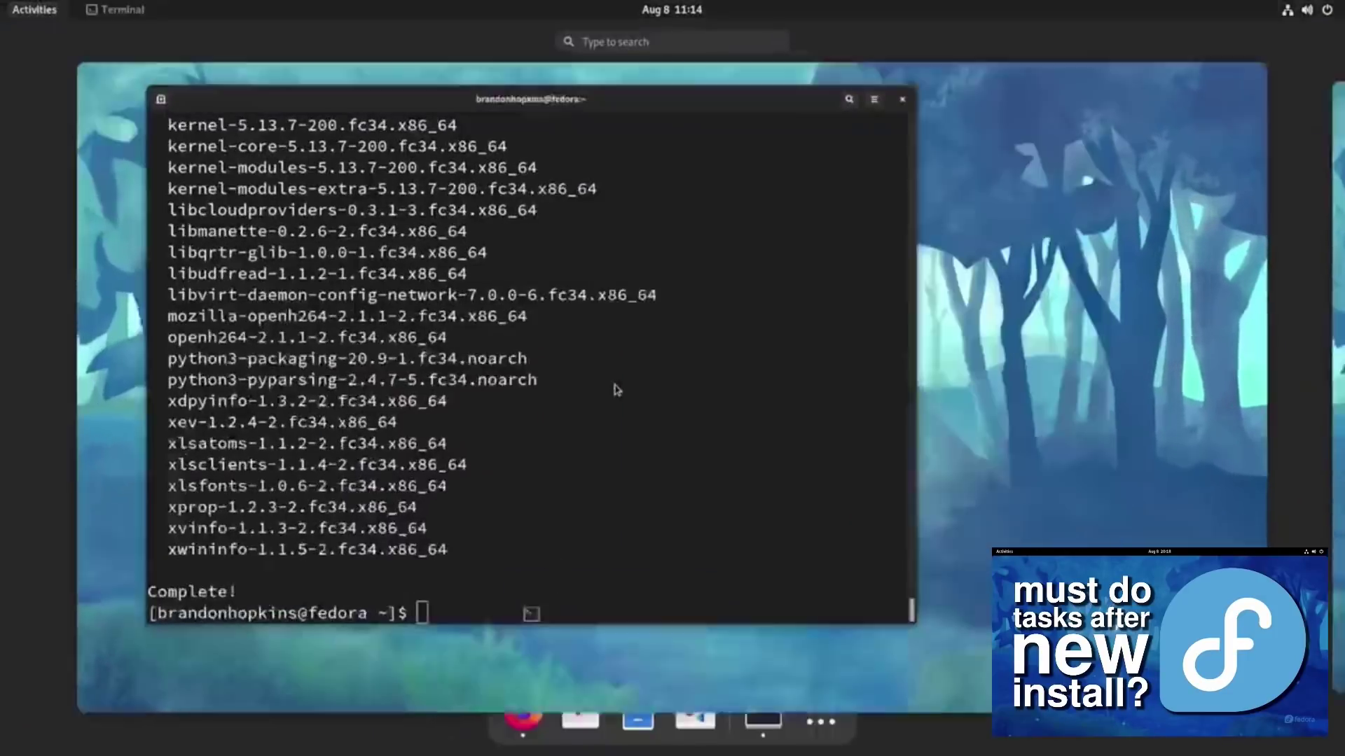
click(616, 390)
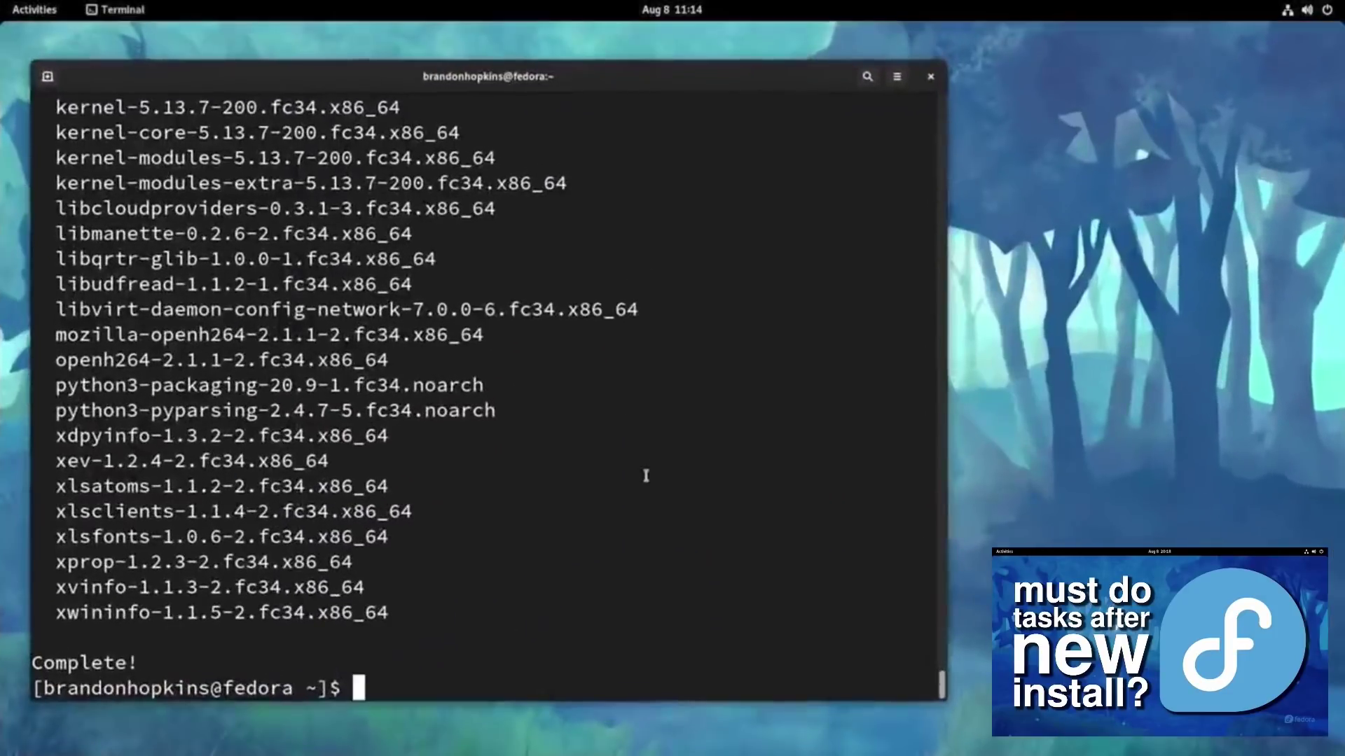
key(ctrl+shift+v)
key(Return)
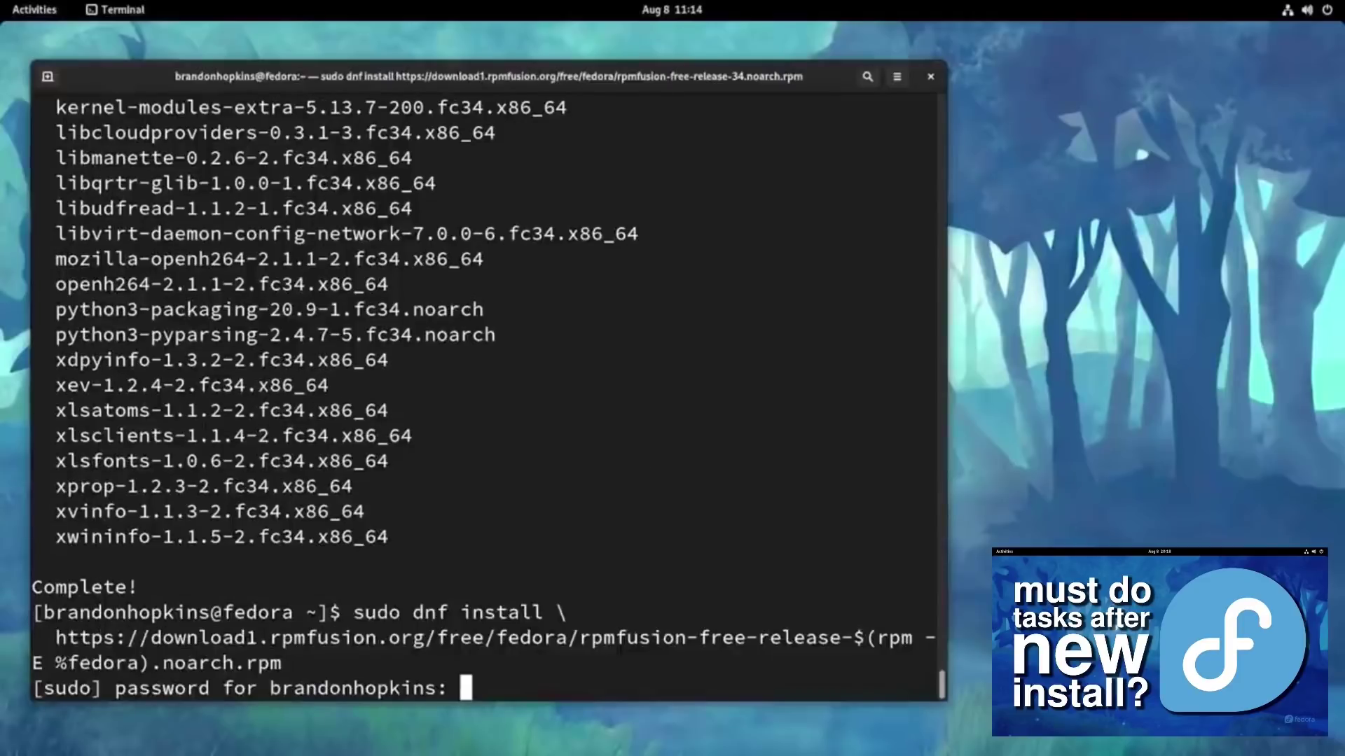
key(Return)
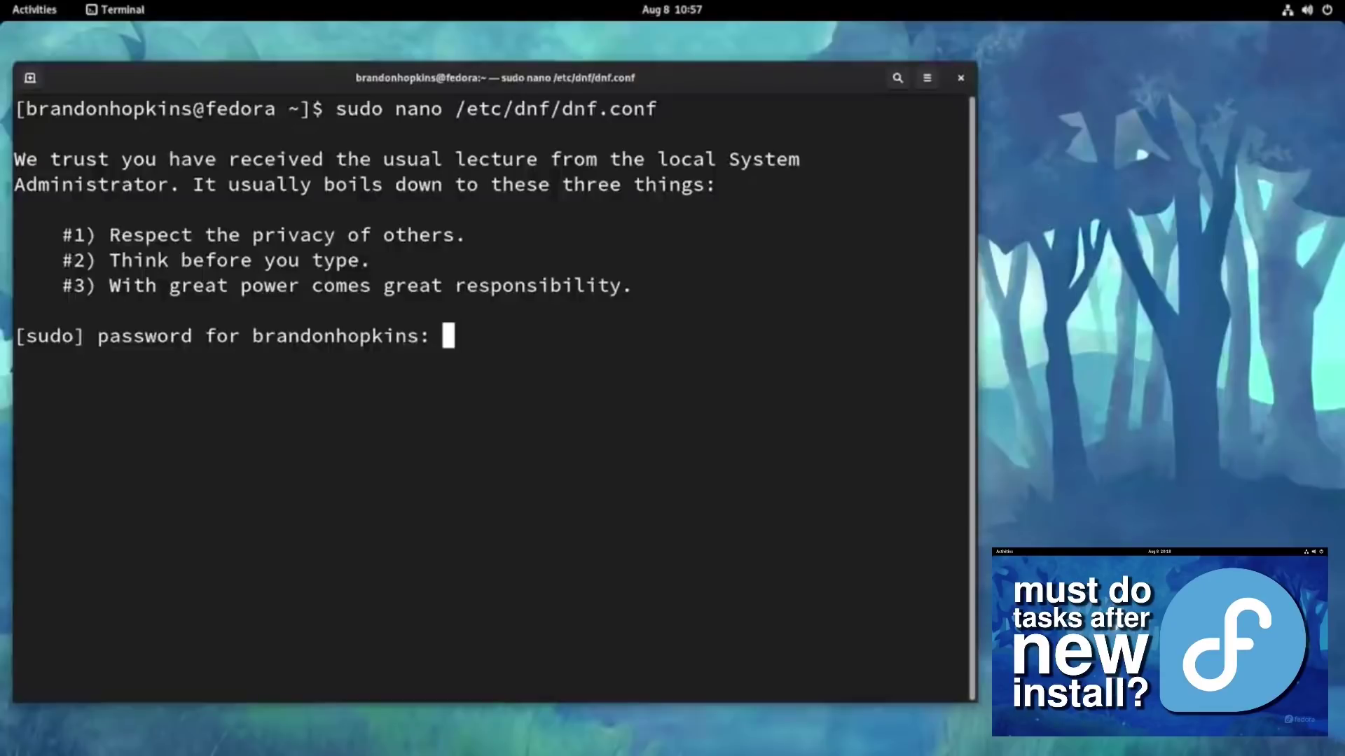
key(Return)
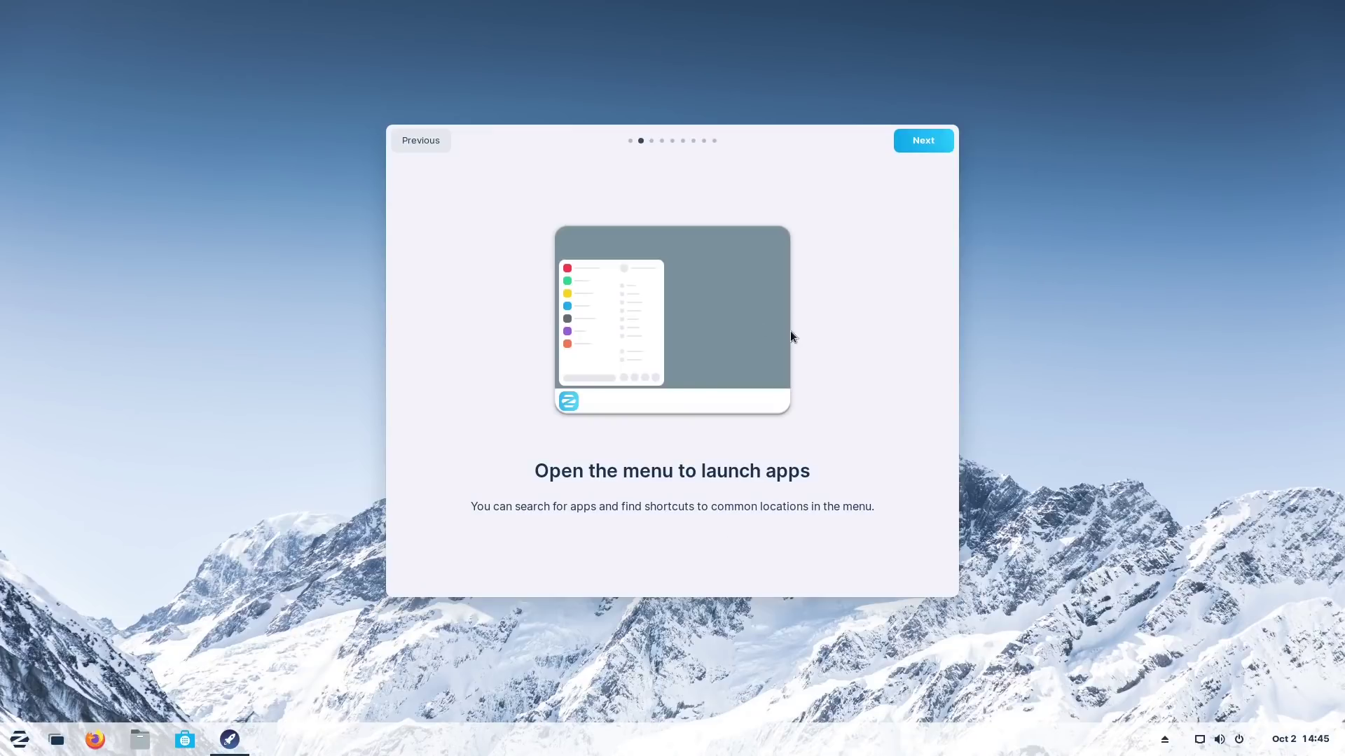
- Advance the Zorin welcome tour through the desktop look, virtual-machine notice and online accounts pages
click(903, 141)
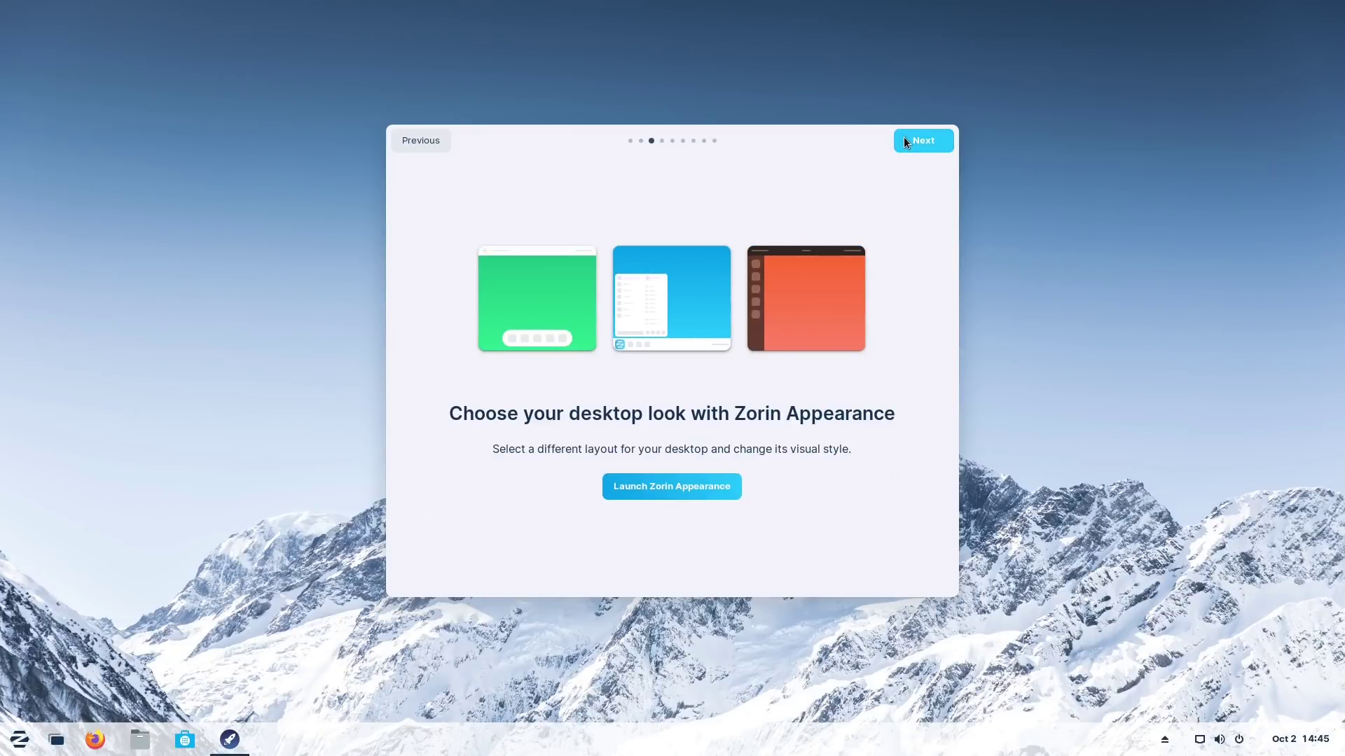
click(911, 146)
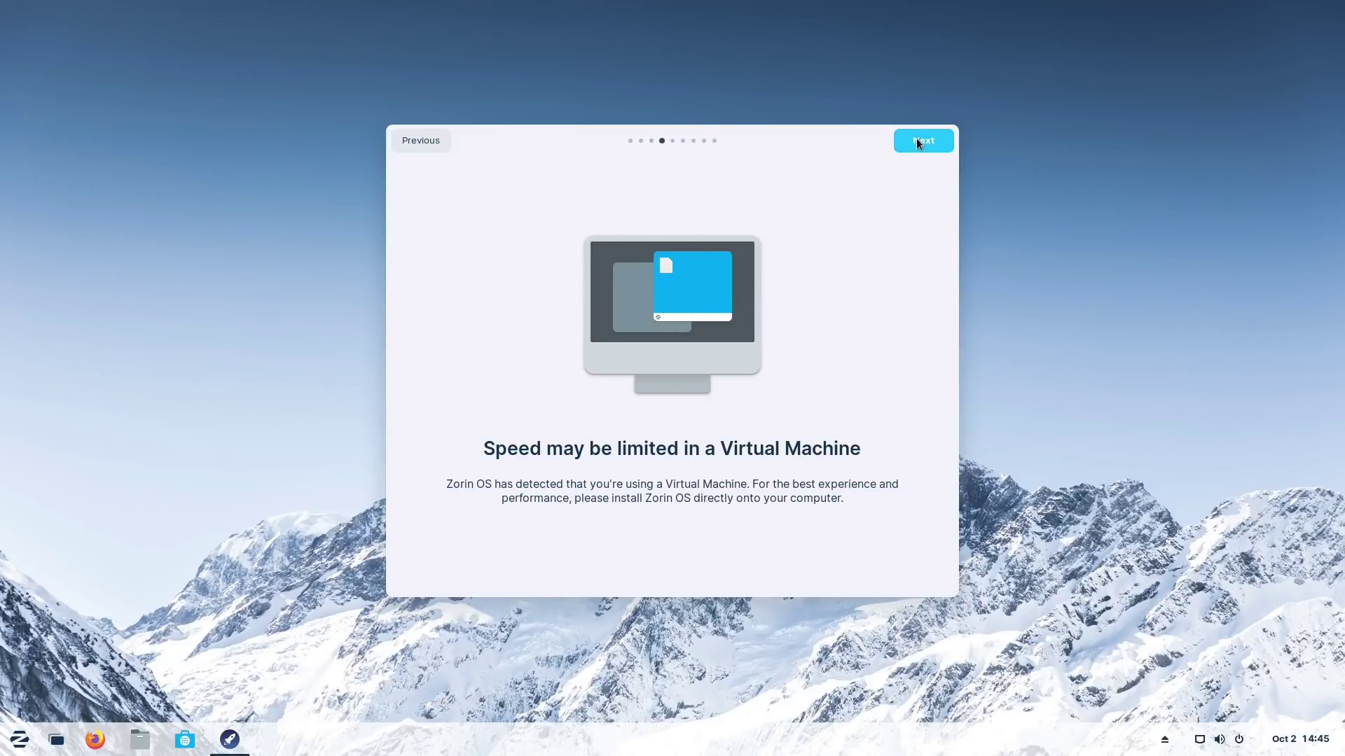
click(917, 142)
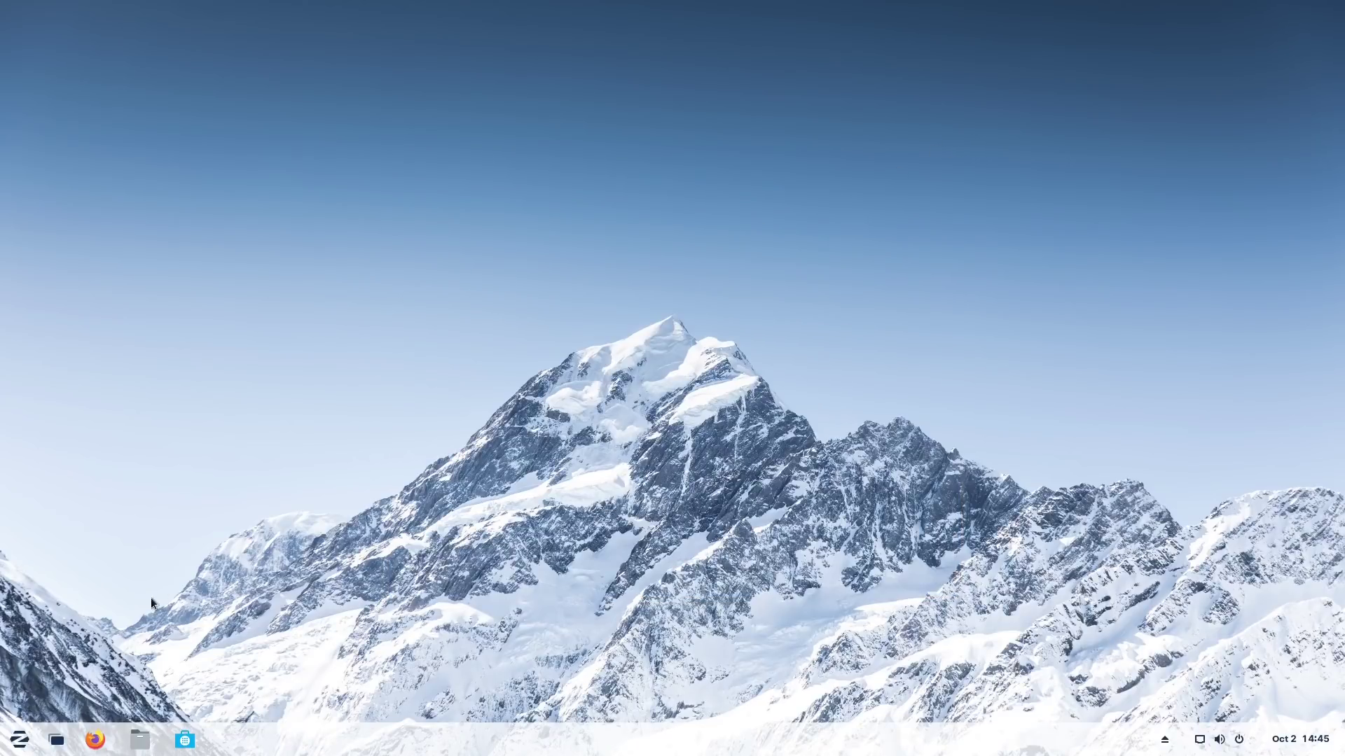
- Launch Zorin Appearance by searching 'app' in the Zorin menu
click(17, 740)
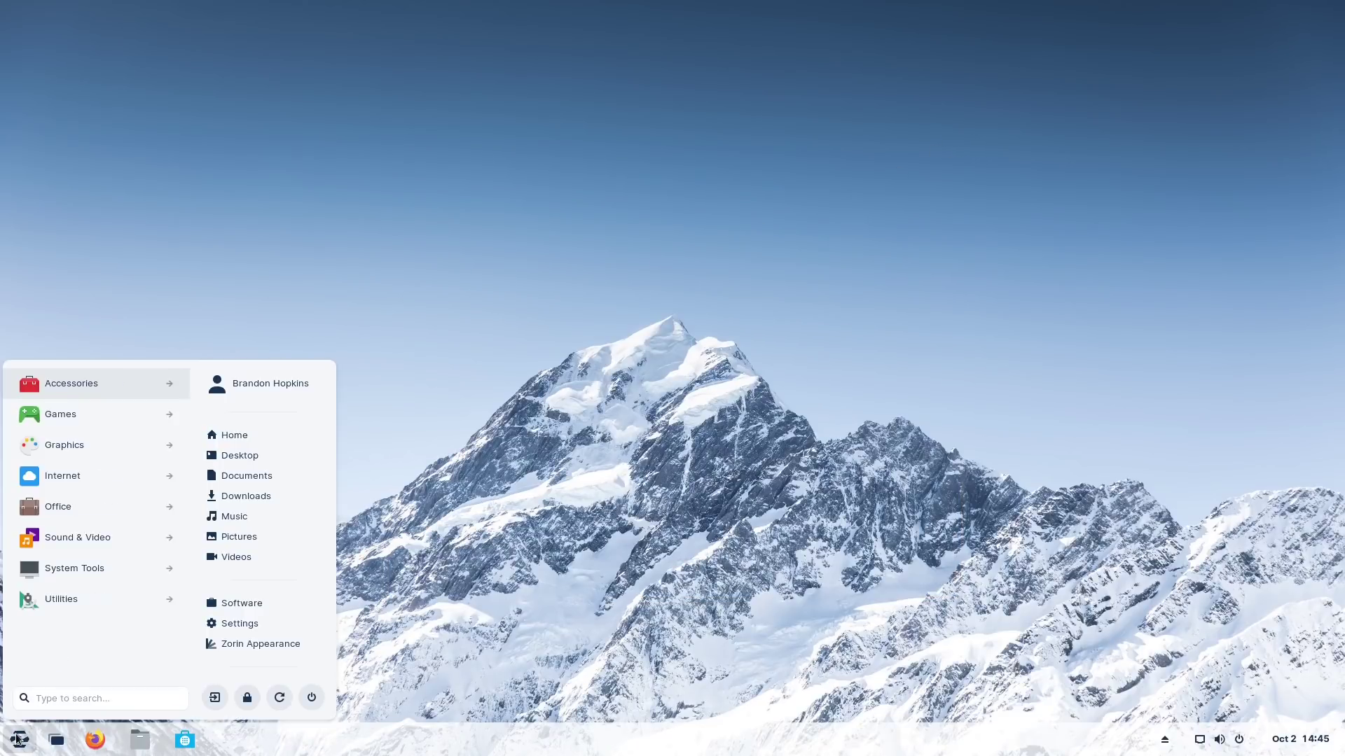
text(app)
click(17, 740)
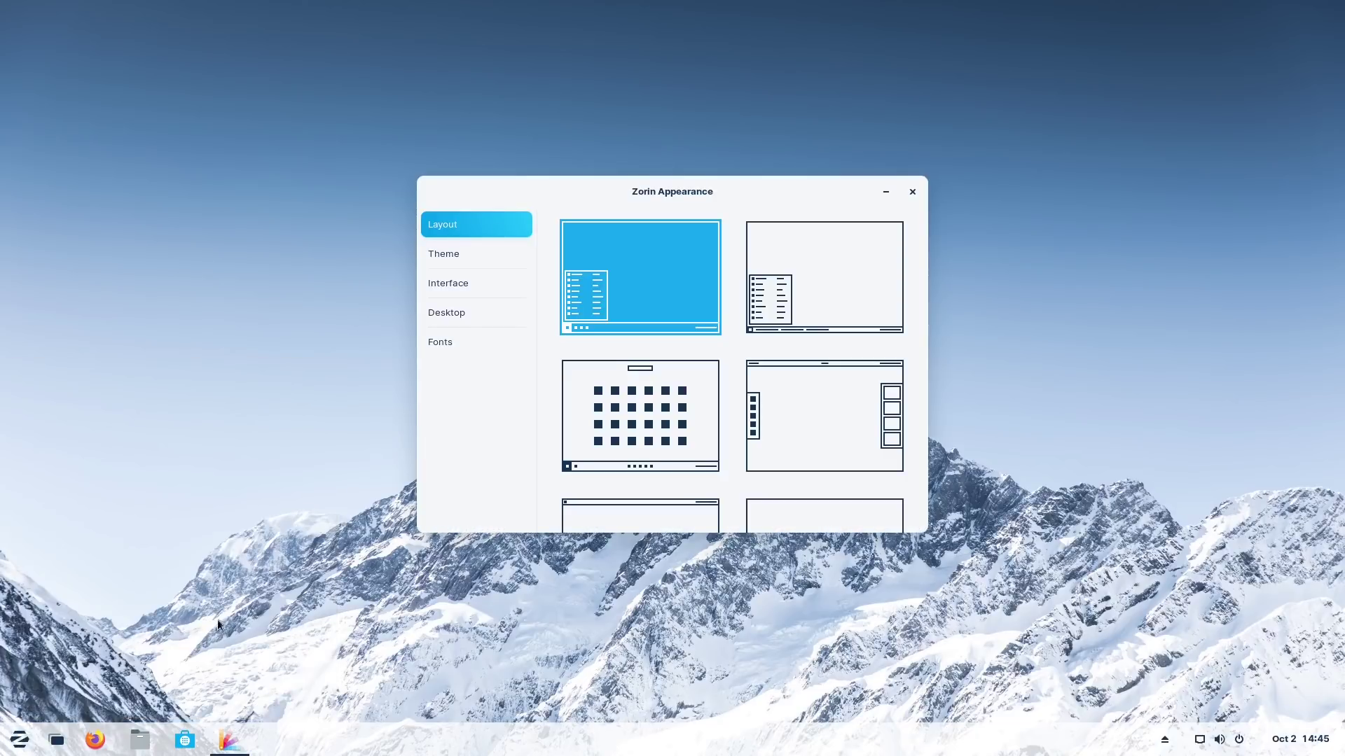
- Apply the top-bar plus bottom-dock layout and show the Theme options
scroll(704, 357, down, 5)
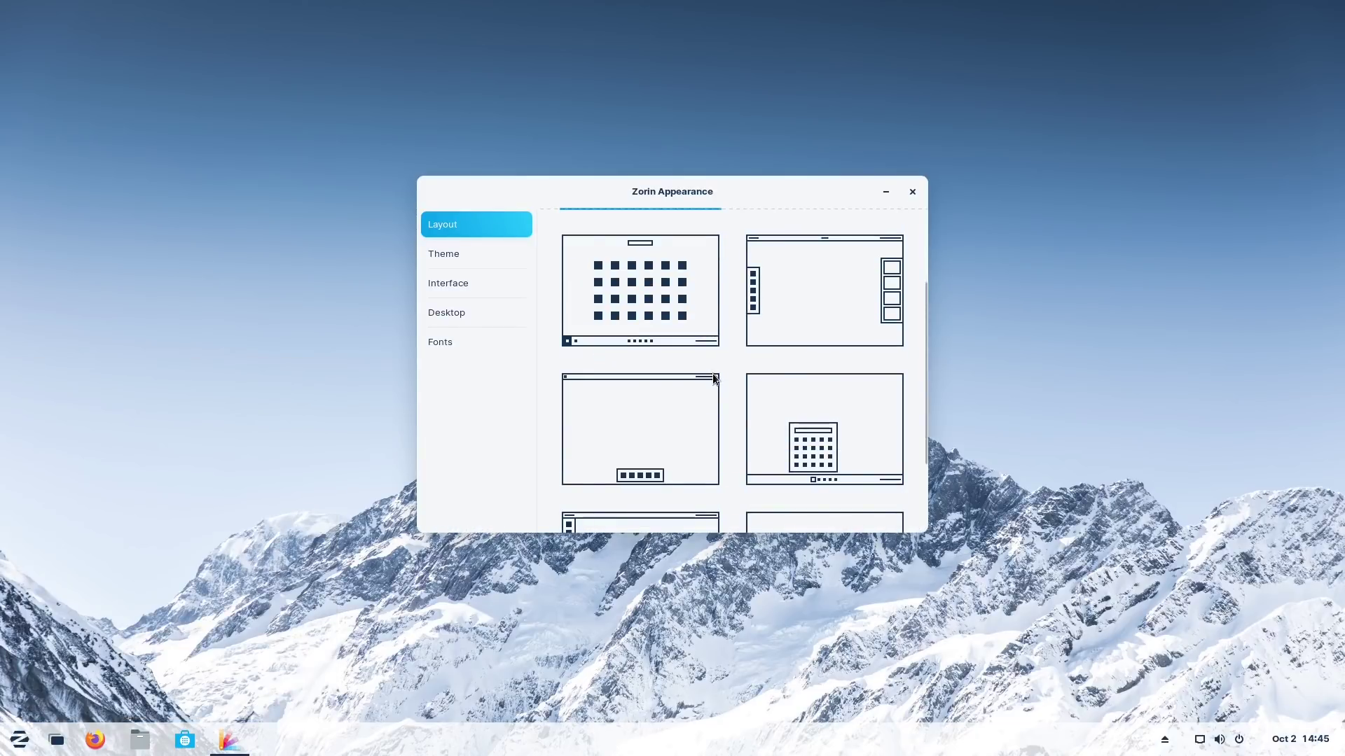
scroll(708, 381, up, 1)
click(671, 392)
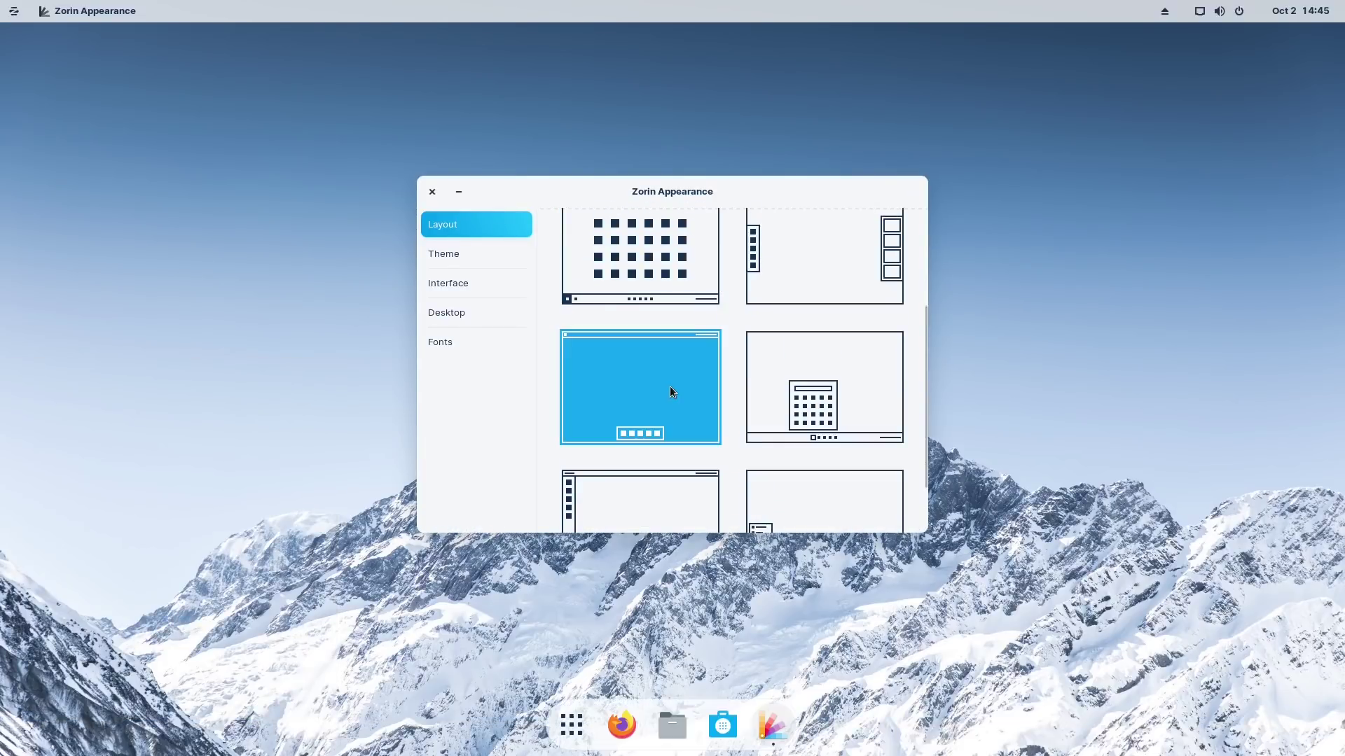
scroll(584, 318, up, 4)
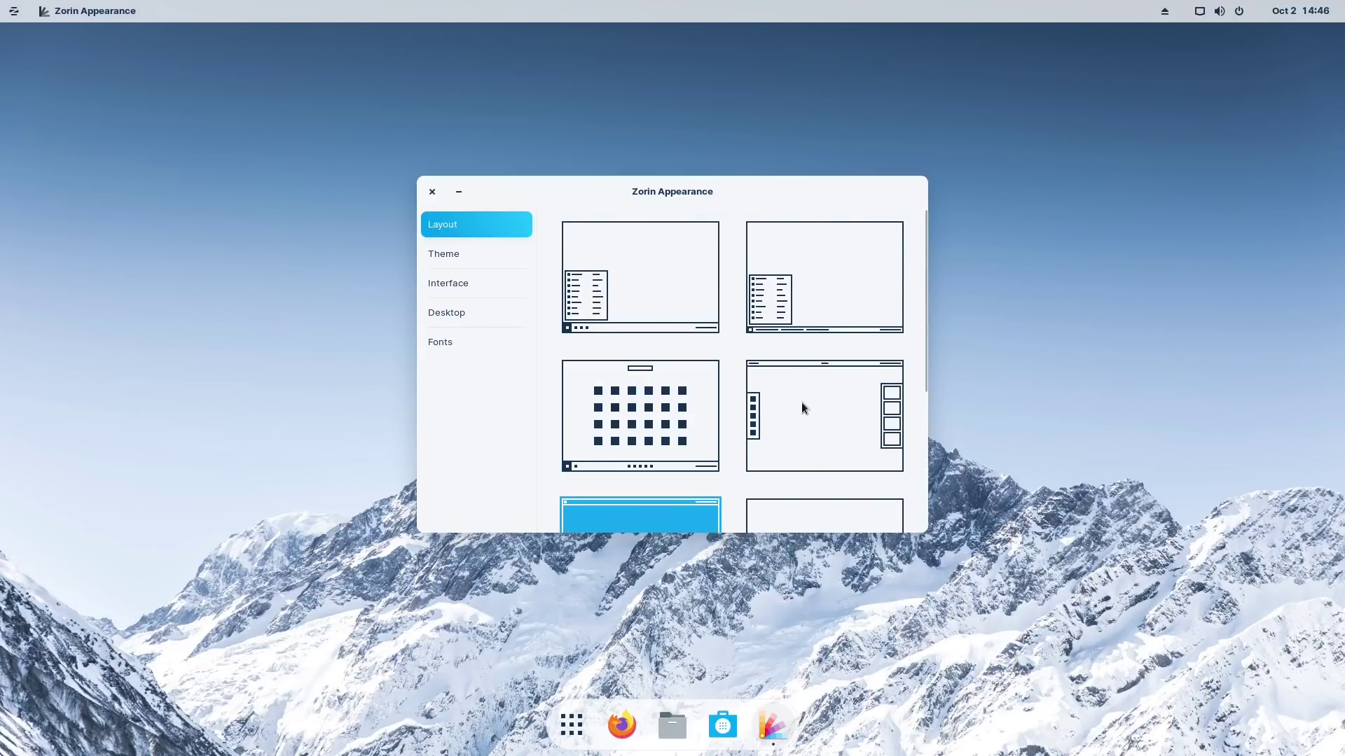
click(477, 256)
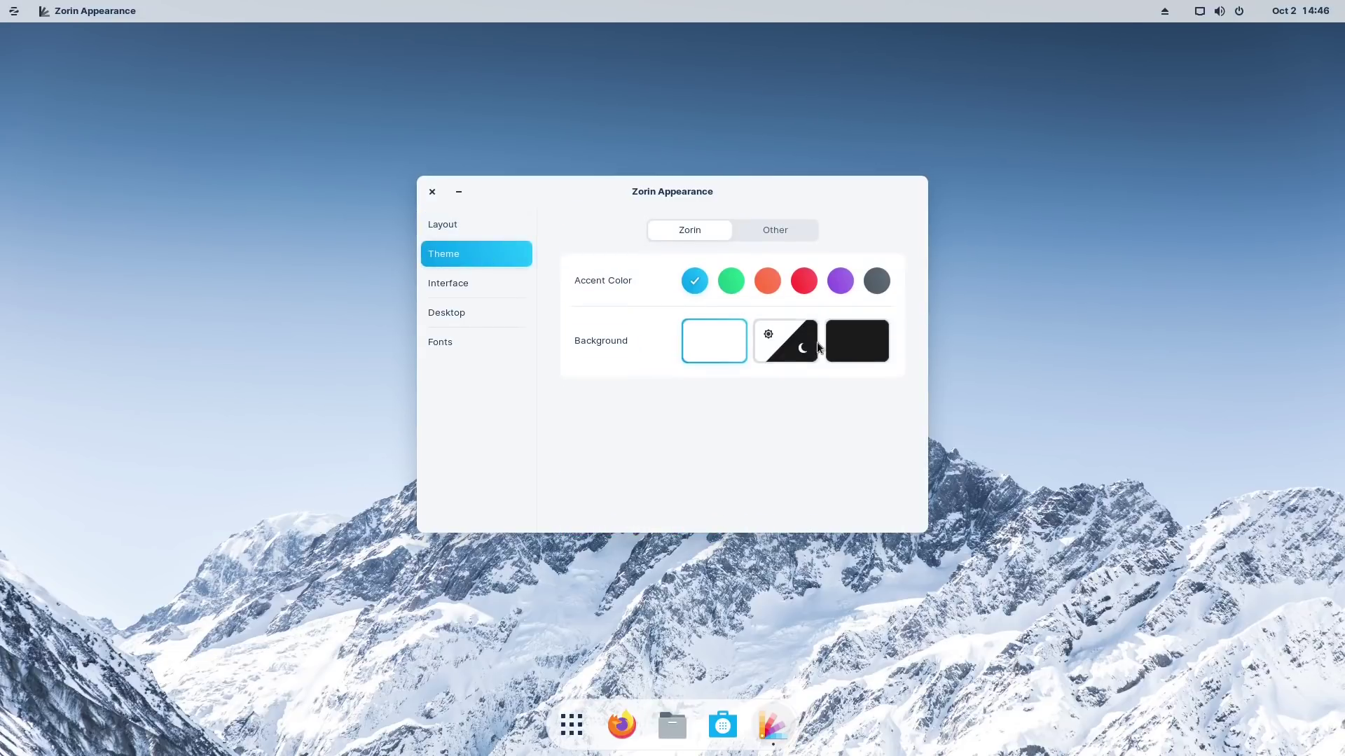
- Set the dark background, after briefly trying the automatic option, and a purple accent colour
click(852, 345)
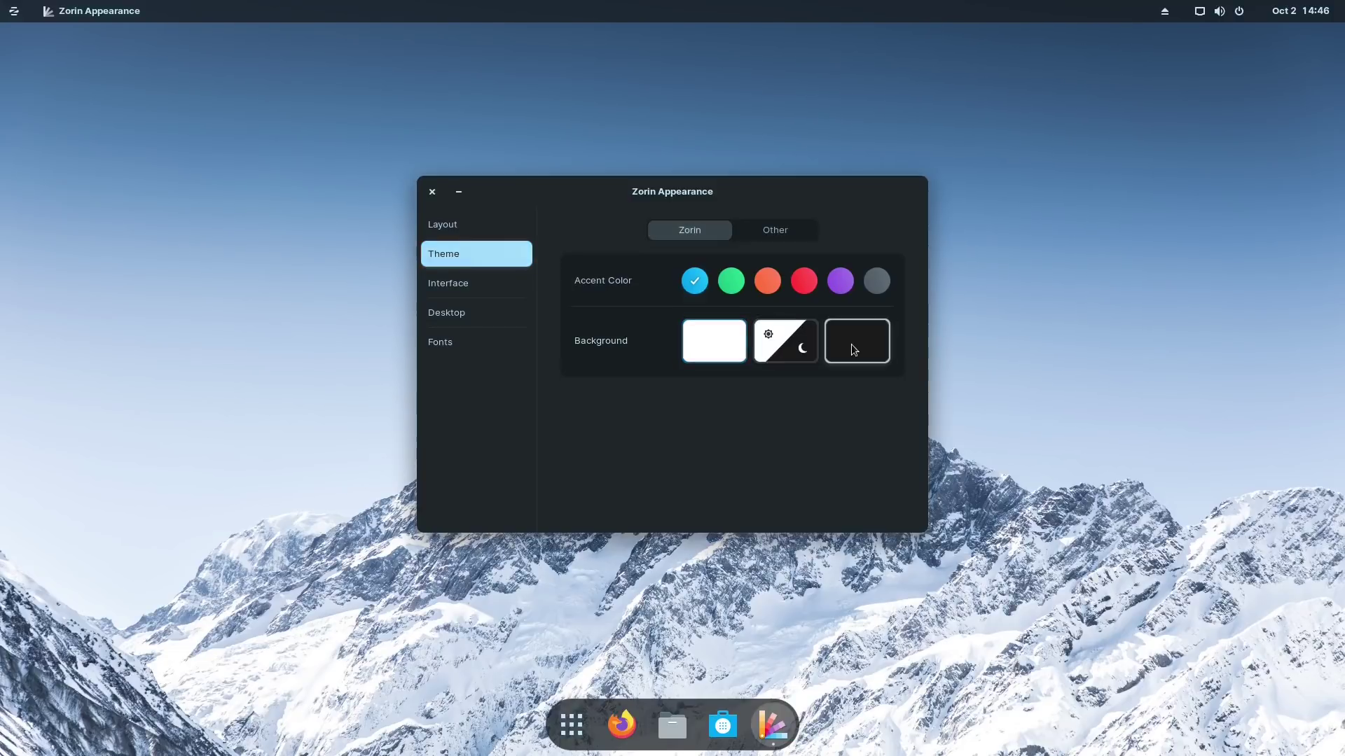
click(775, 339)
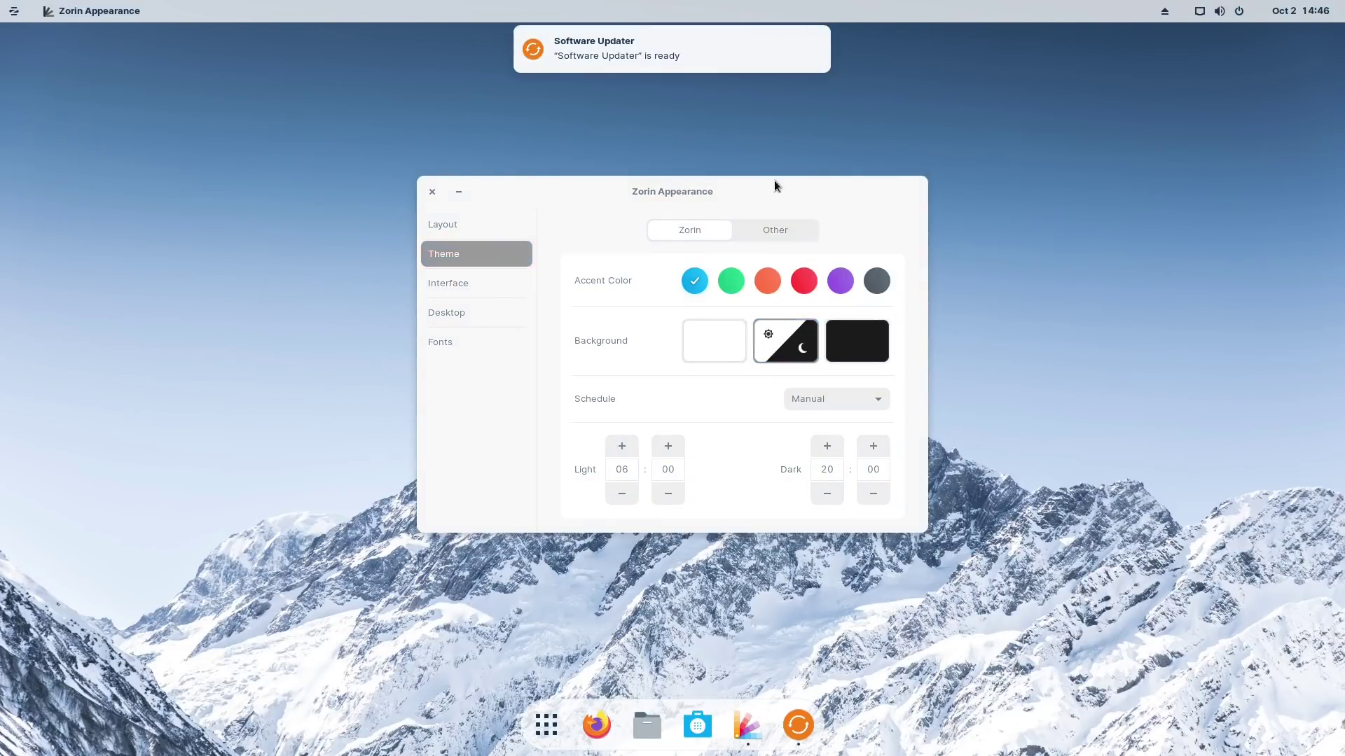
click(869, 352)
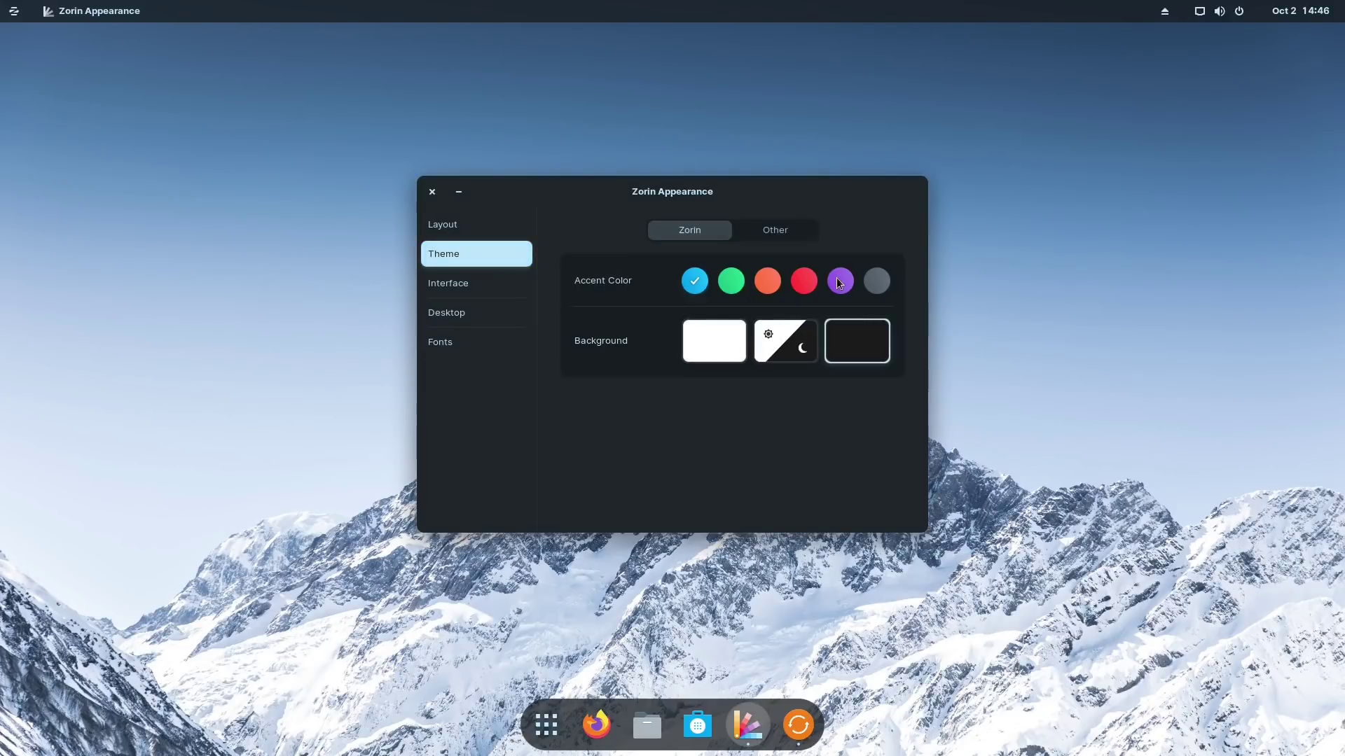
click(840, 281)
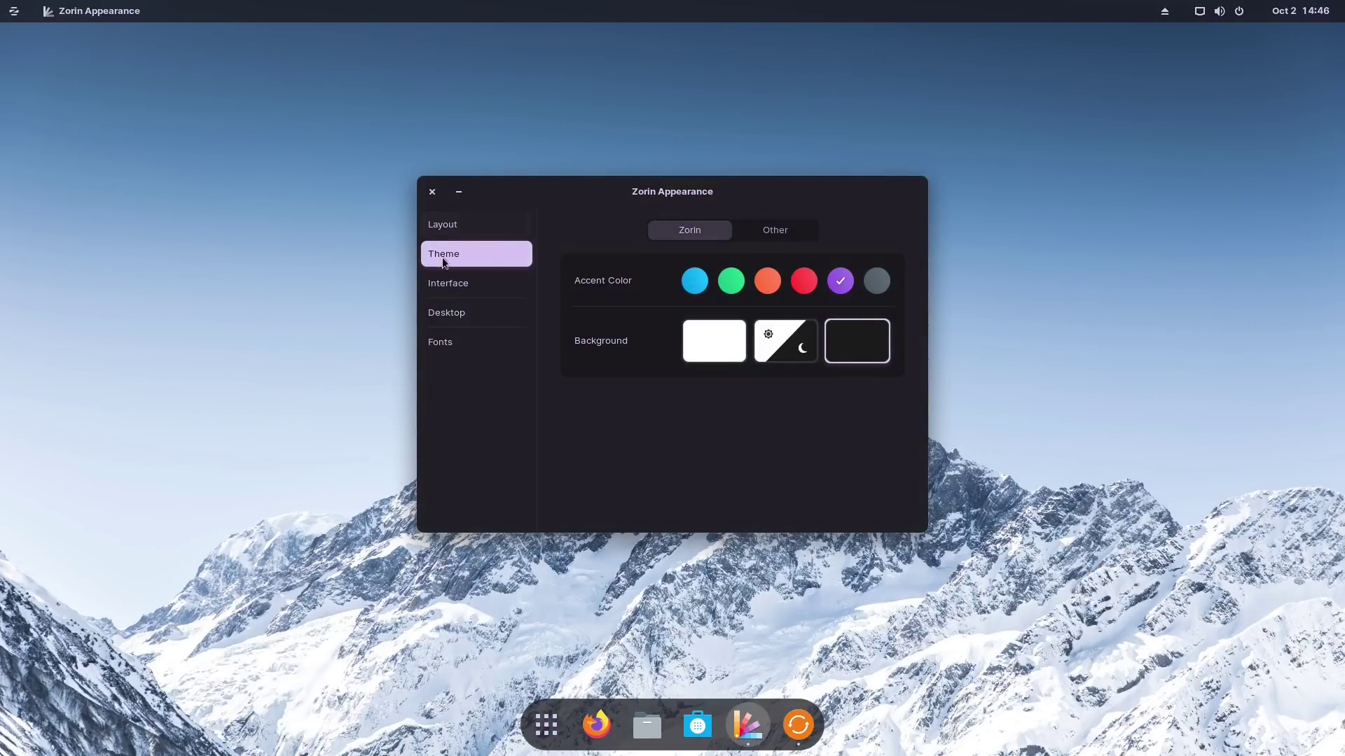
- Back in the layout choices, switch to the single bottom-taskbar layout
click(438, 284)
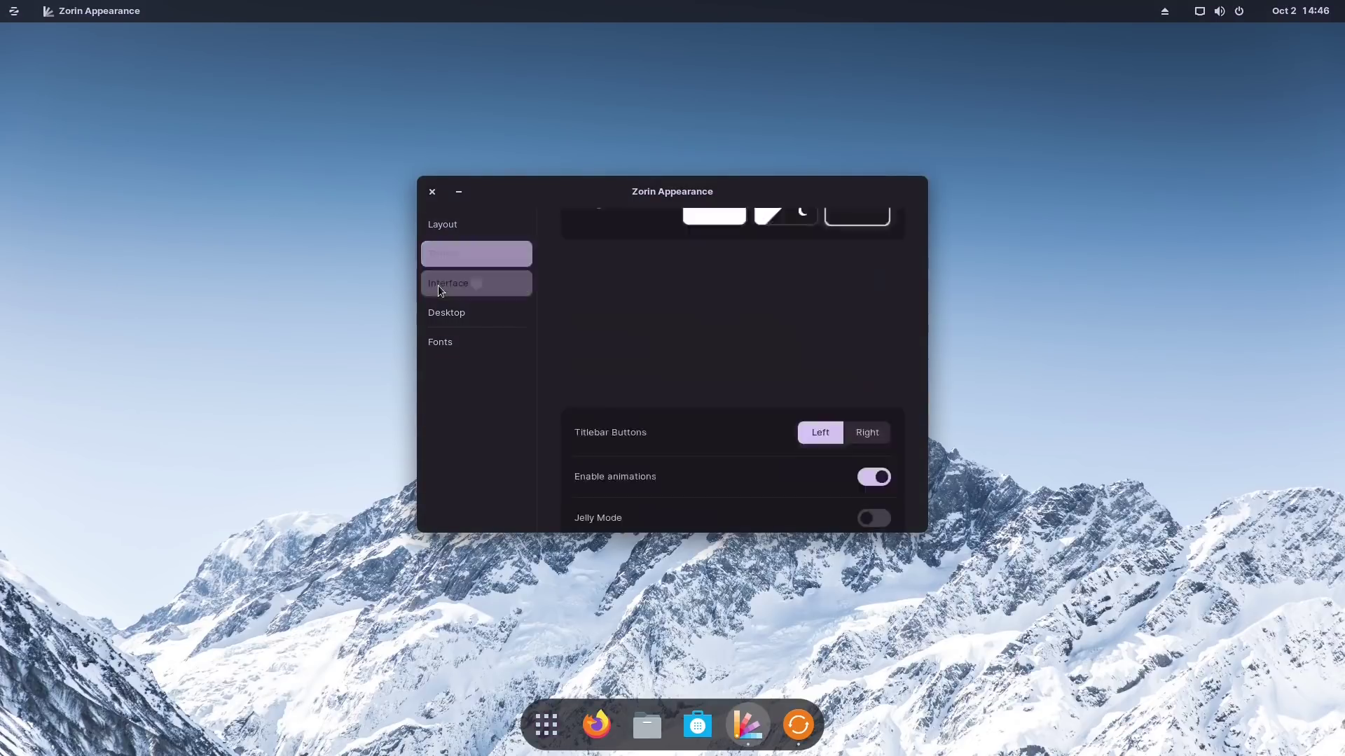
click(470, 223)
scroll(745, 365, down, 3)
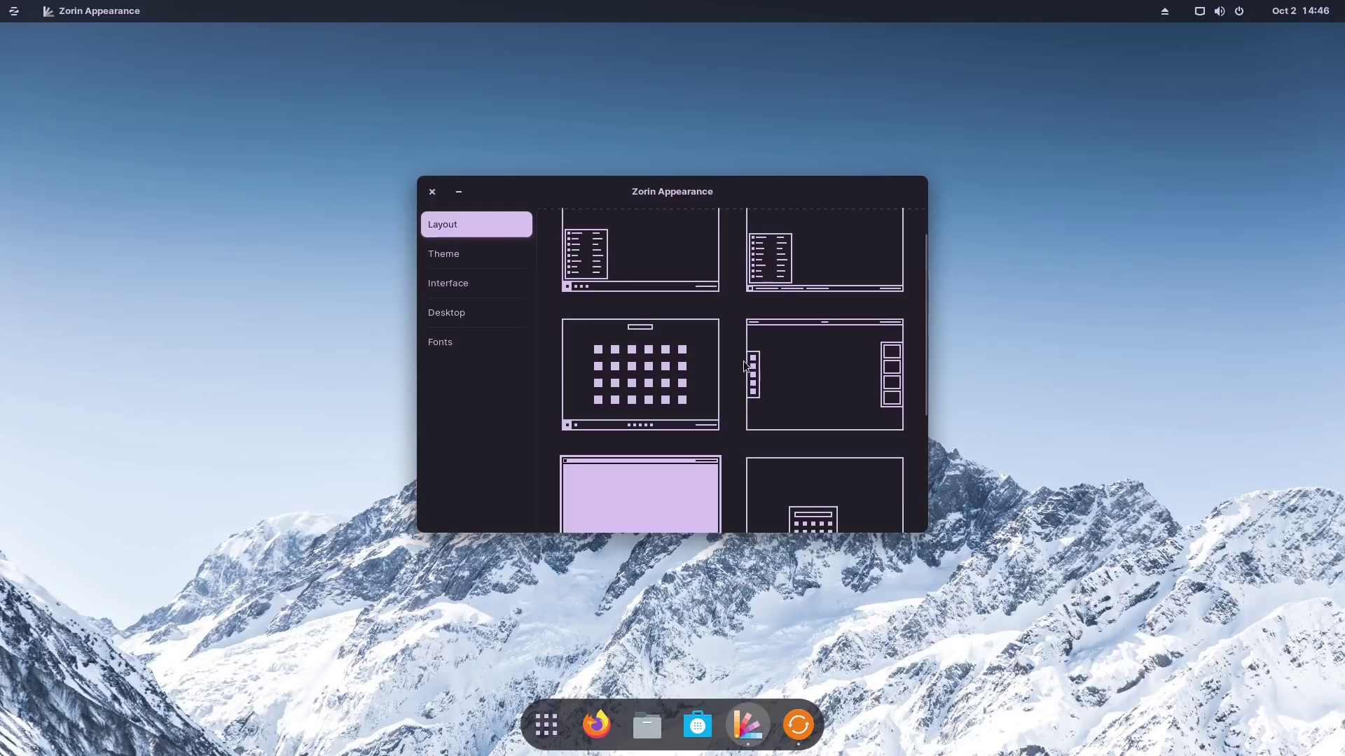
scroll(757, 372, down, 1)
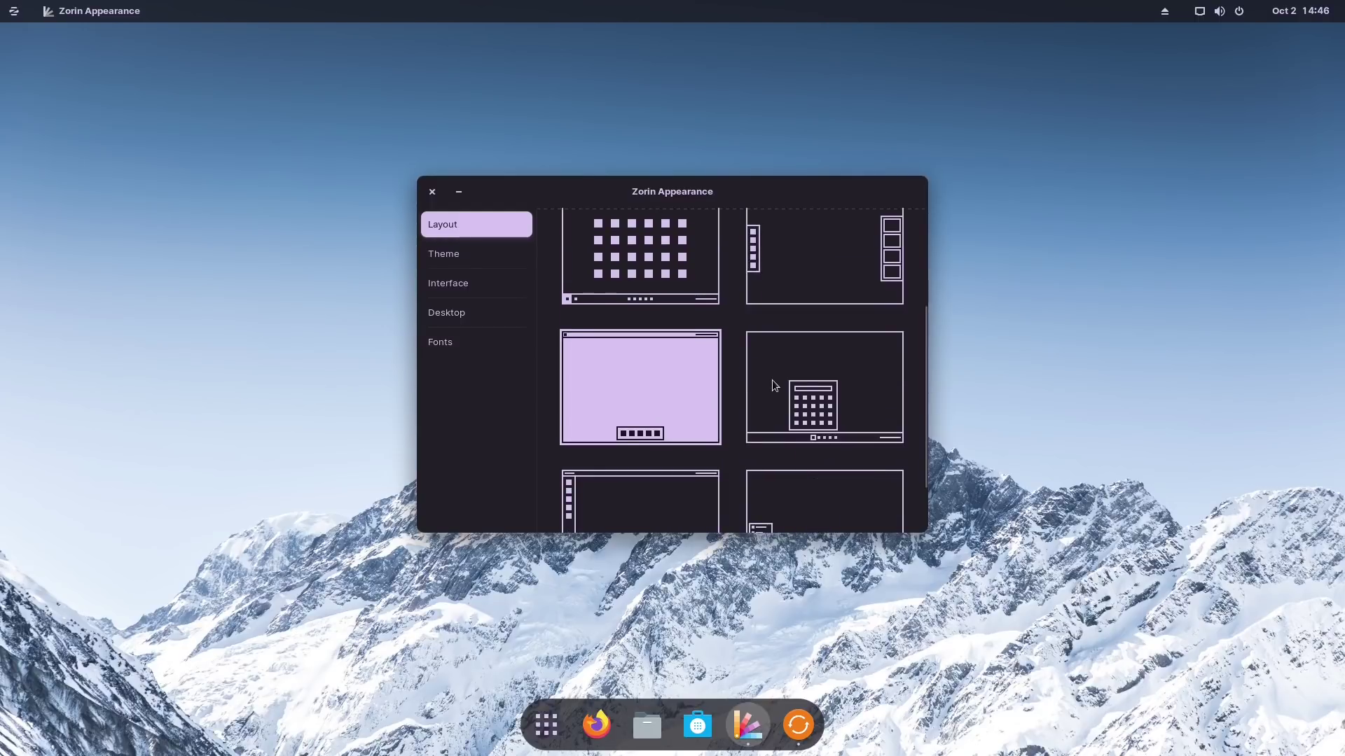
click(772, 380)
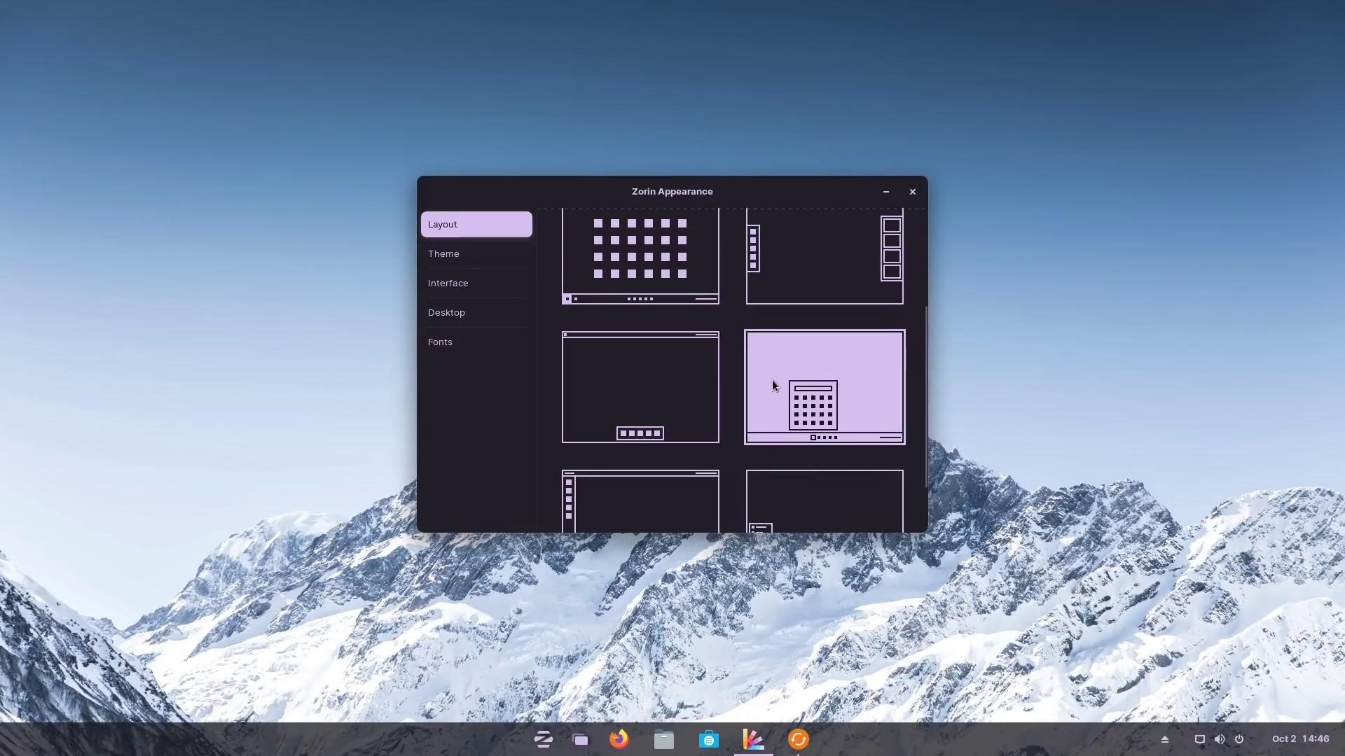
- Preview the bottom-taskbar app menu, then switch to the app-grid layout and preview its applications grid and Activities
click(541, 740)
scroll(450, 550, down, 4)
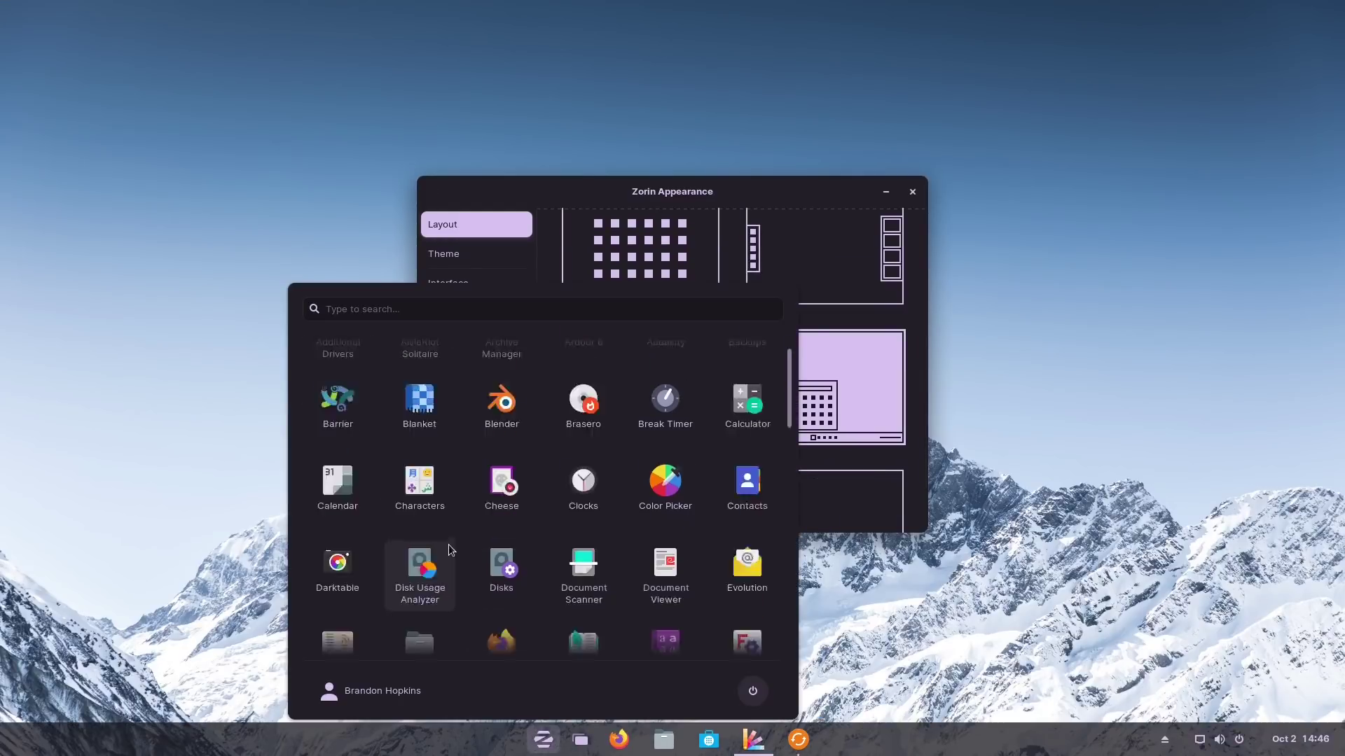
key(Escape)
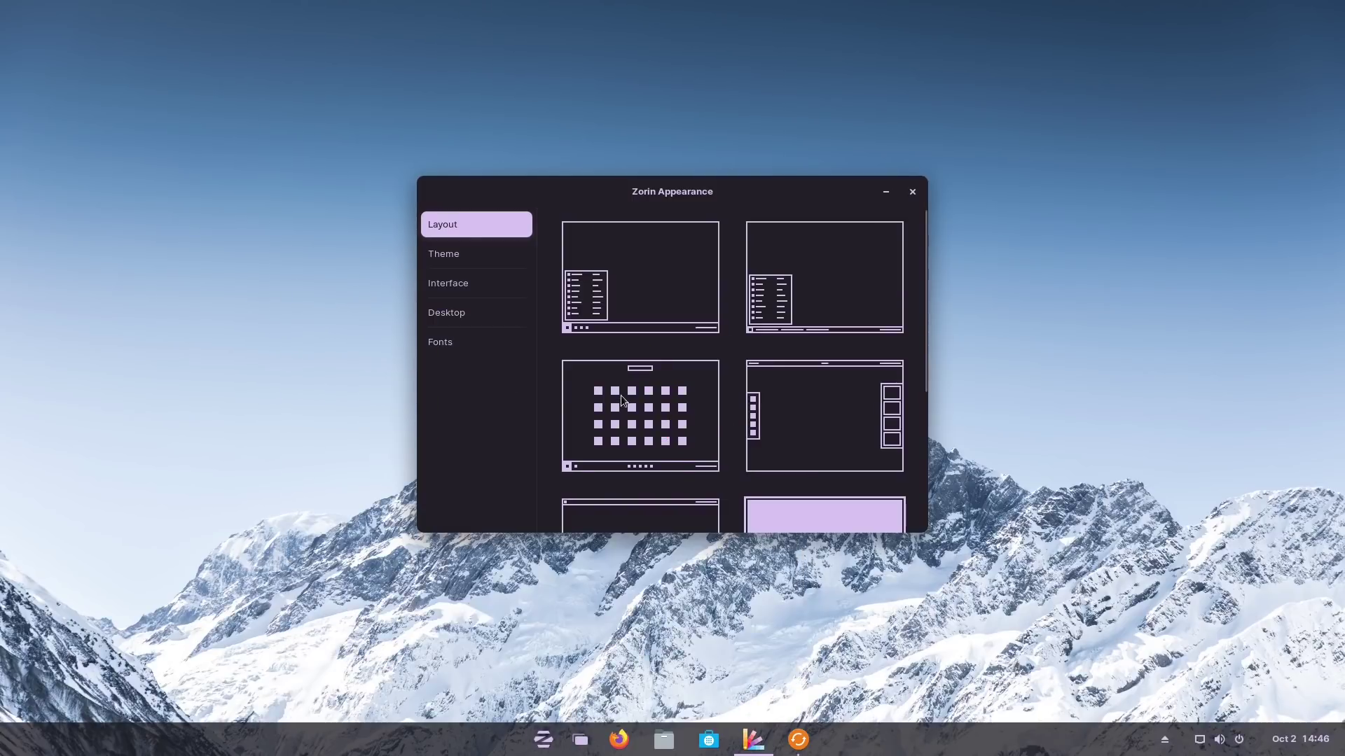
click(621, 395)
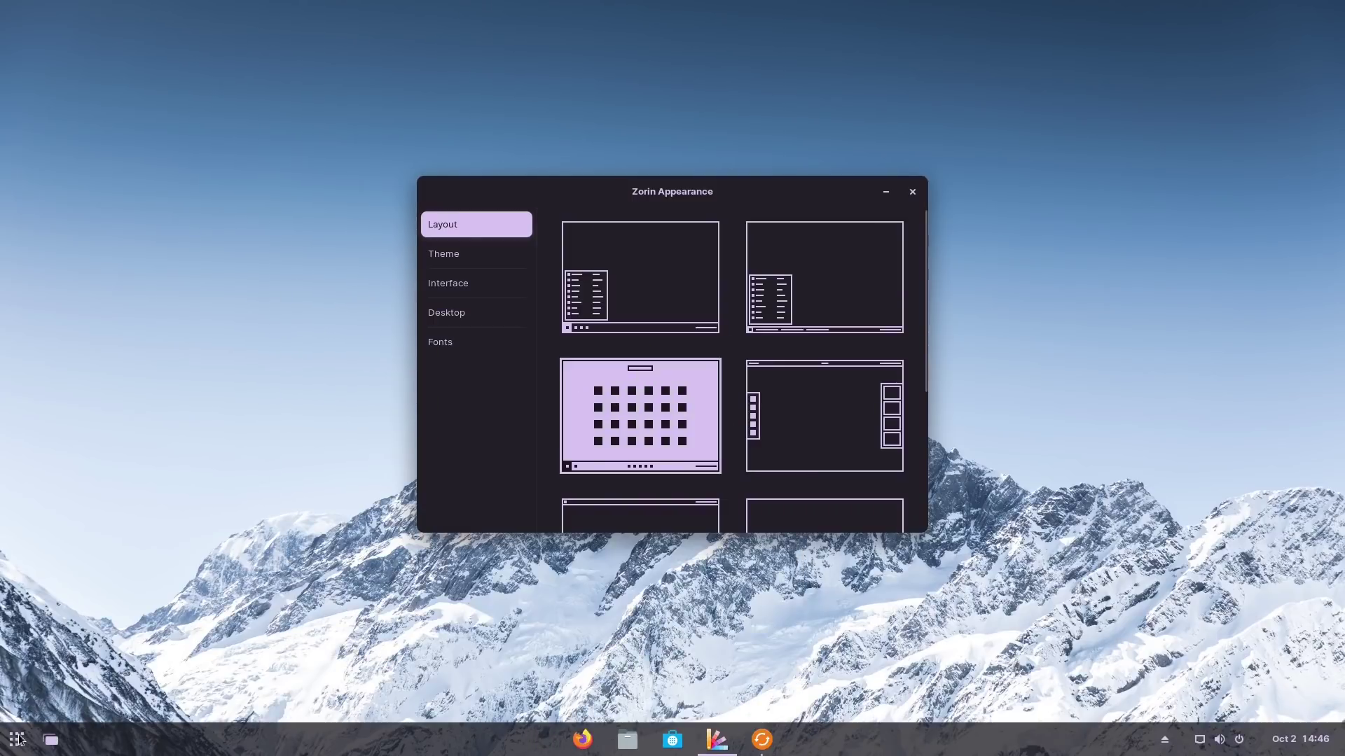
click(17, 741)
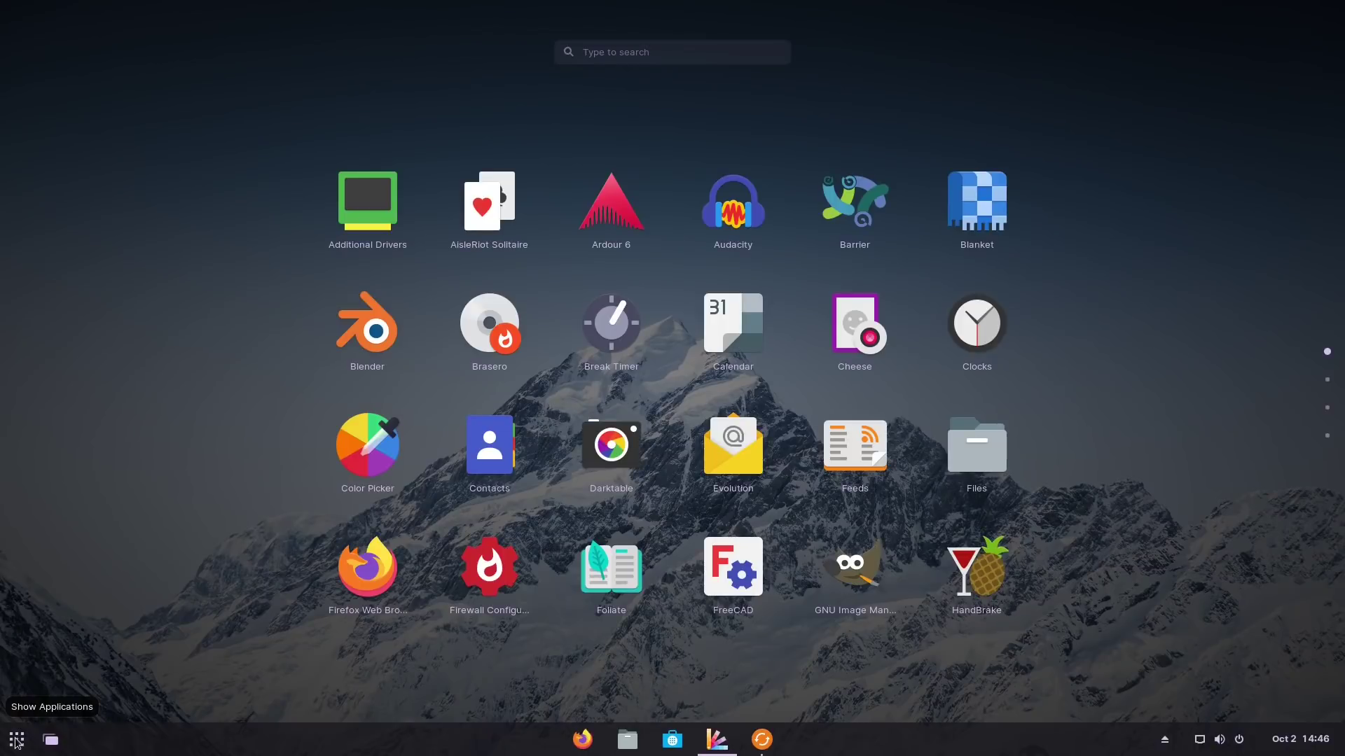
click(17, 740)
click(50, 740)
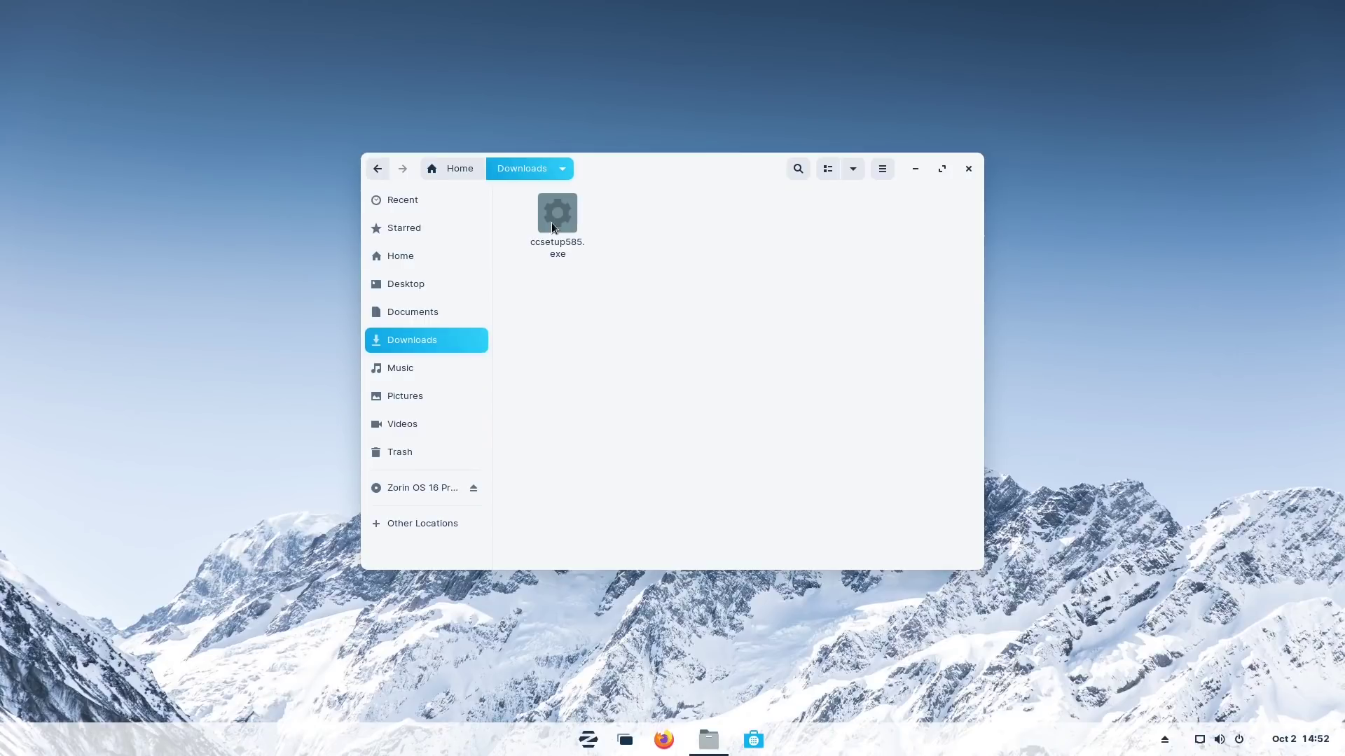
- From the ccsetup585.exe warning, install the suggested Stacer, authorising with the password
double_click(553, 225)
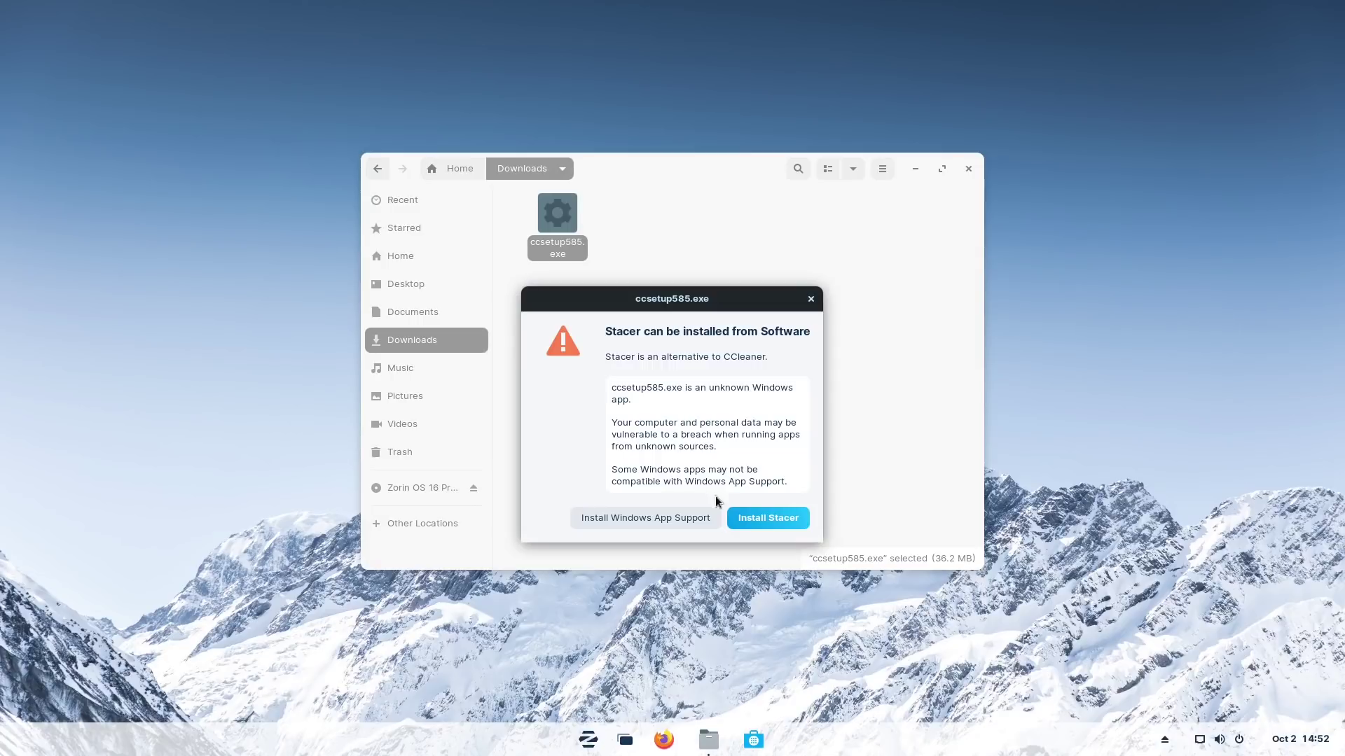
click(768, 519)
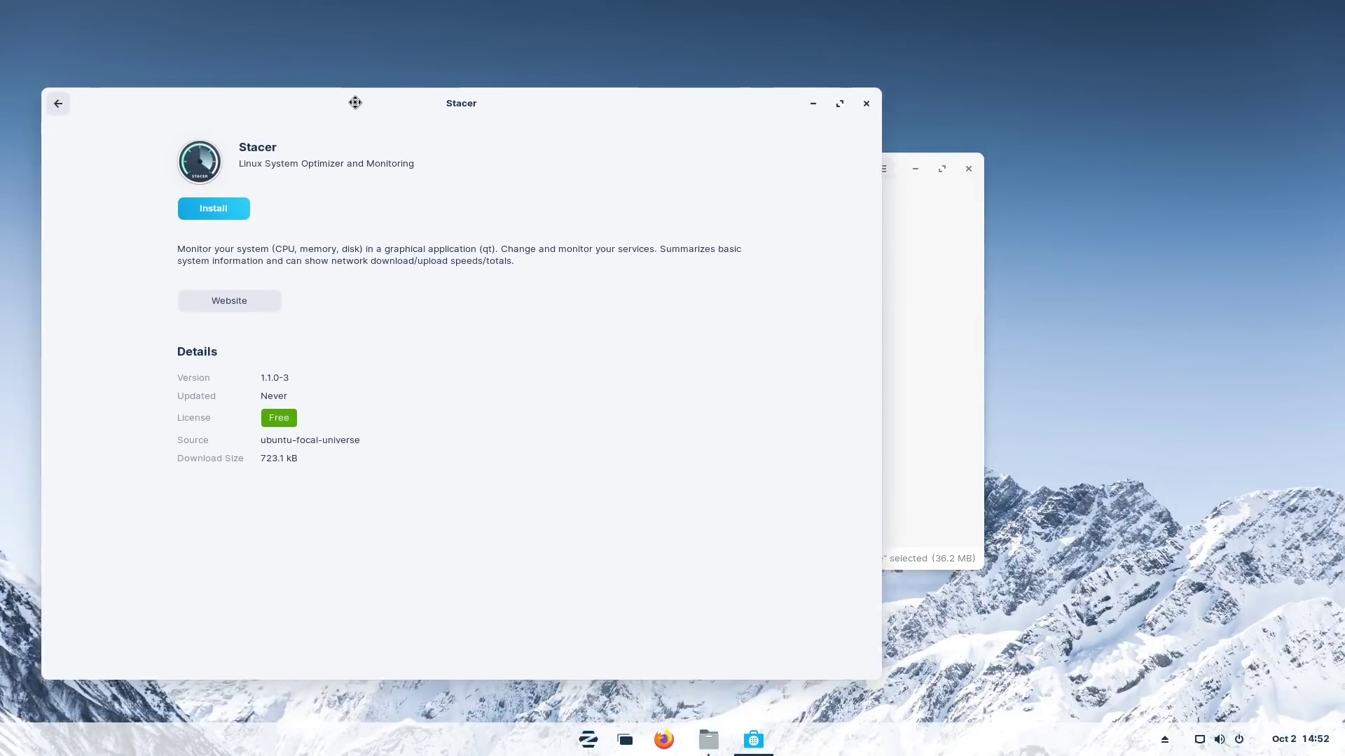
click(223, 199)
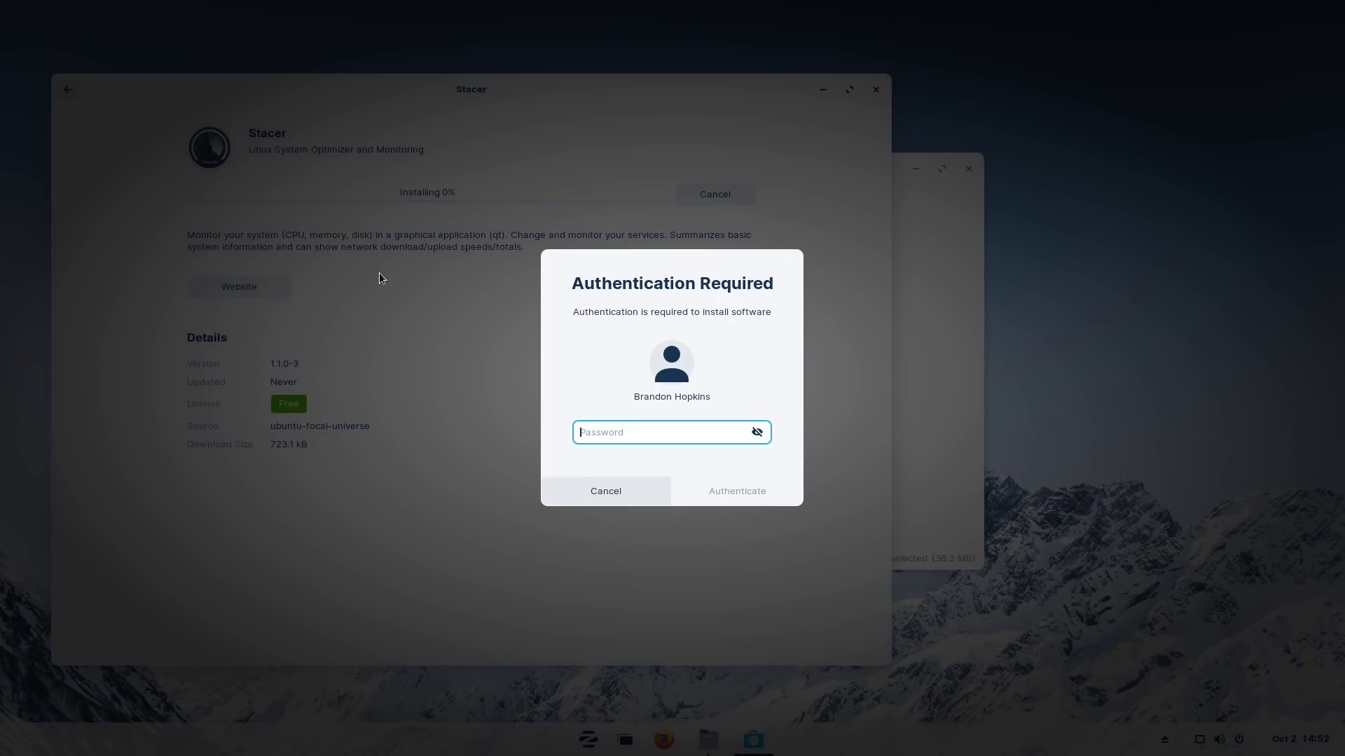
text(********)
key(Return)
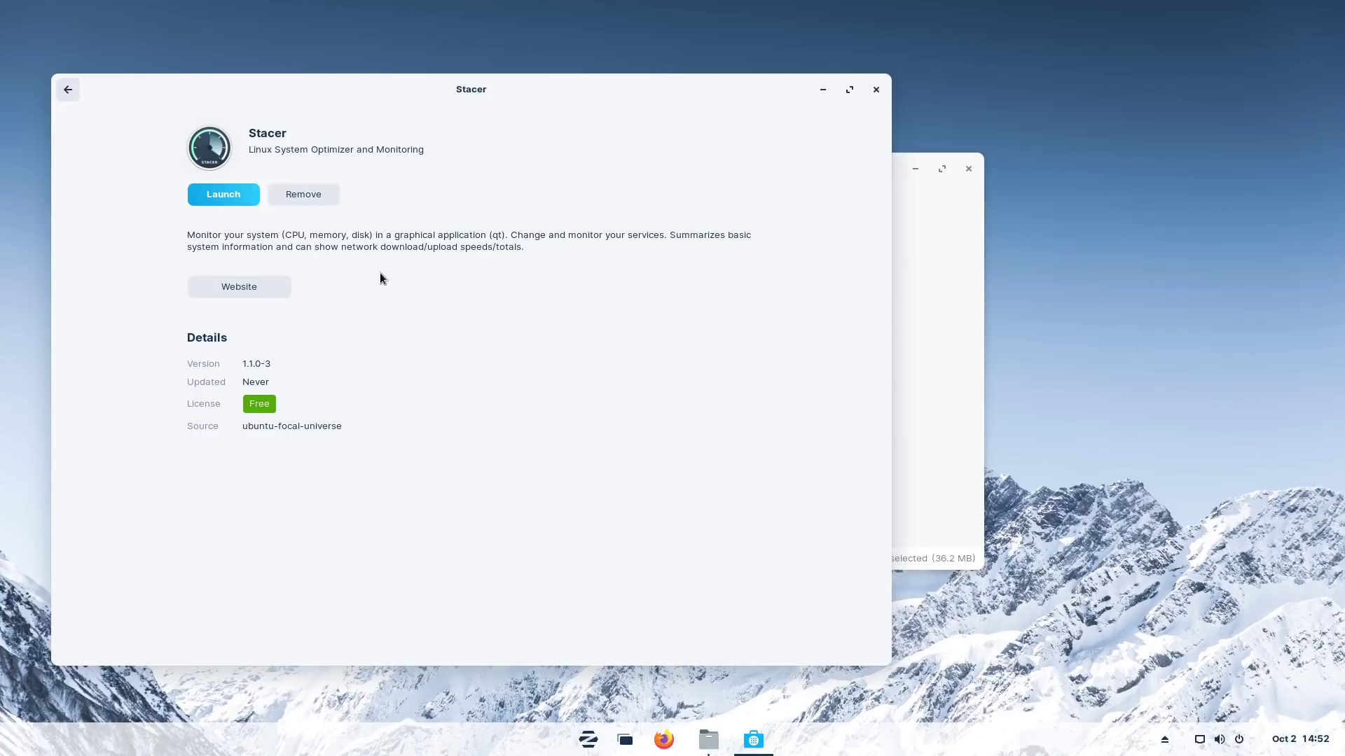
- Launch Stacer from its Zorin Software page
click(224, 194)
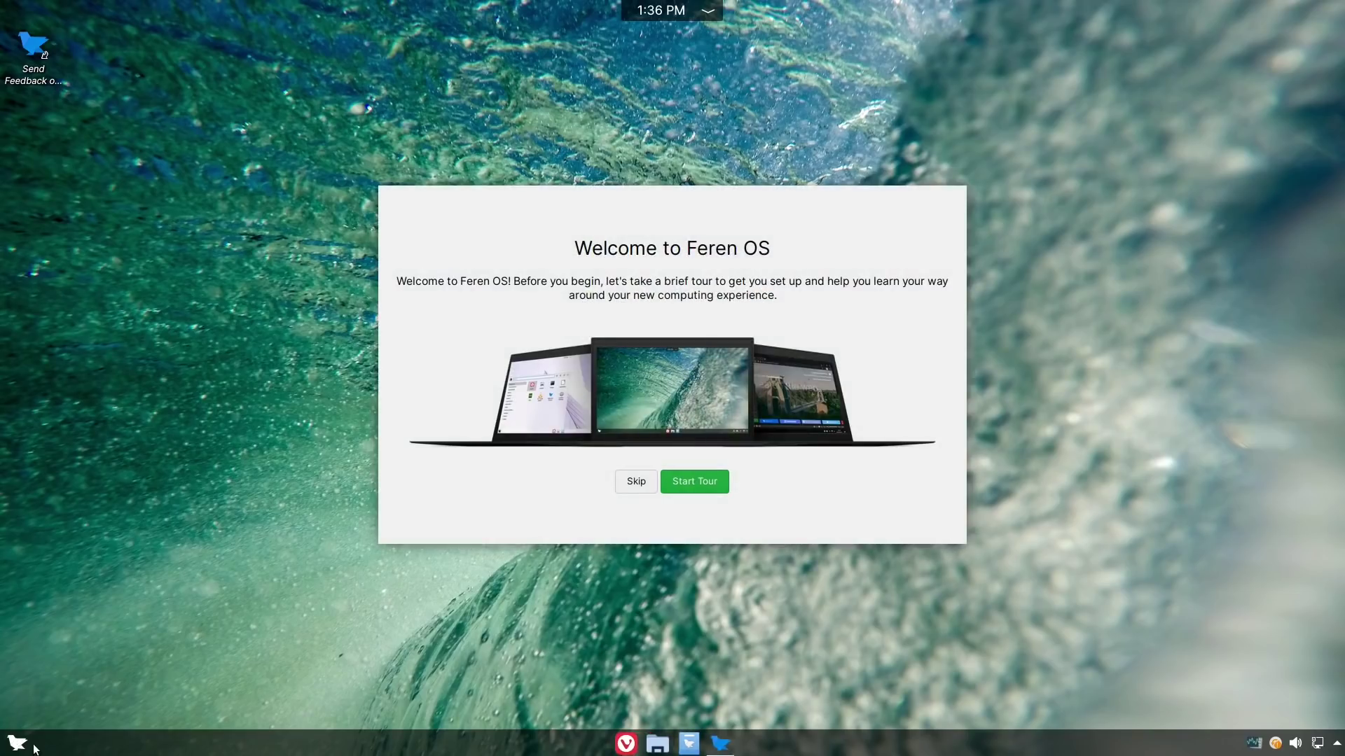
- Start the Feren OS tour, skip file transfer and codecs, and choose the Dark theme mode
click(697, 483)
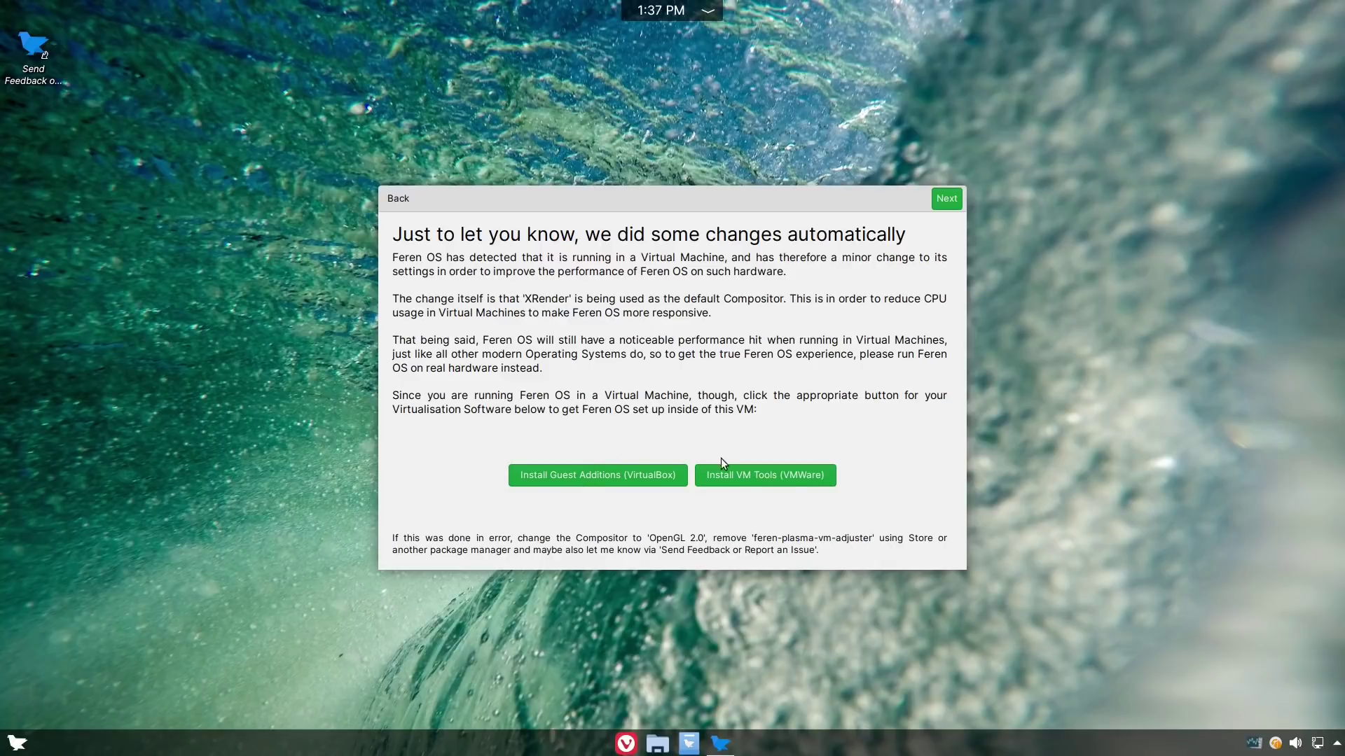
click(945, 203)
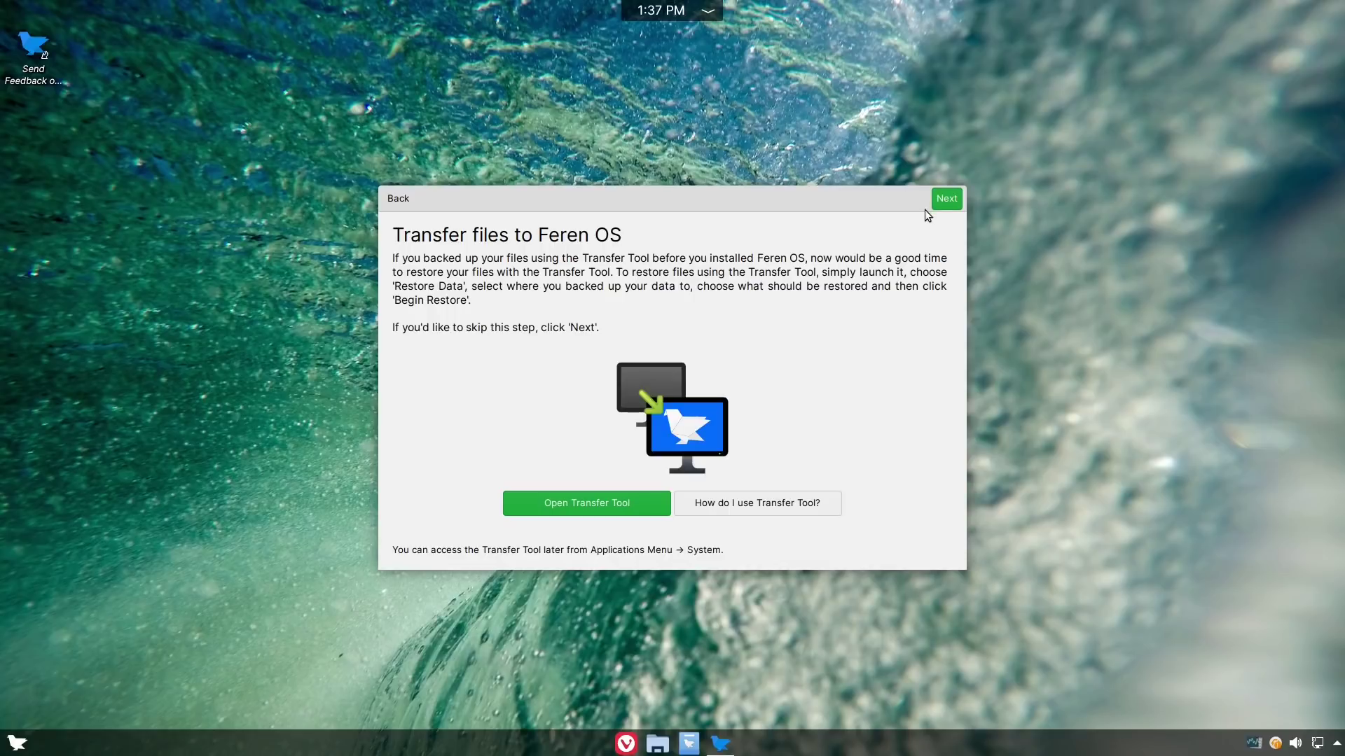
click(941, 200)
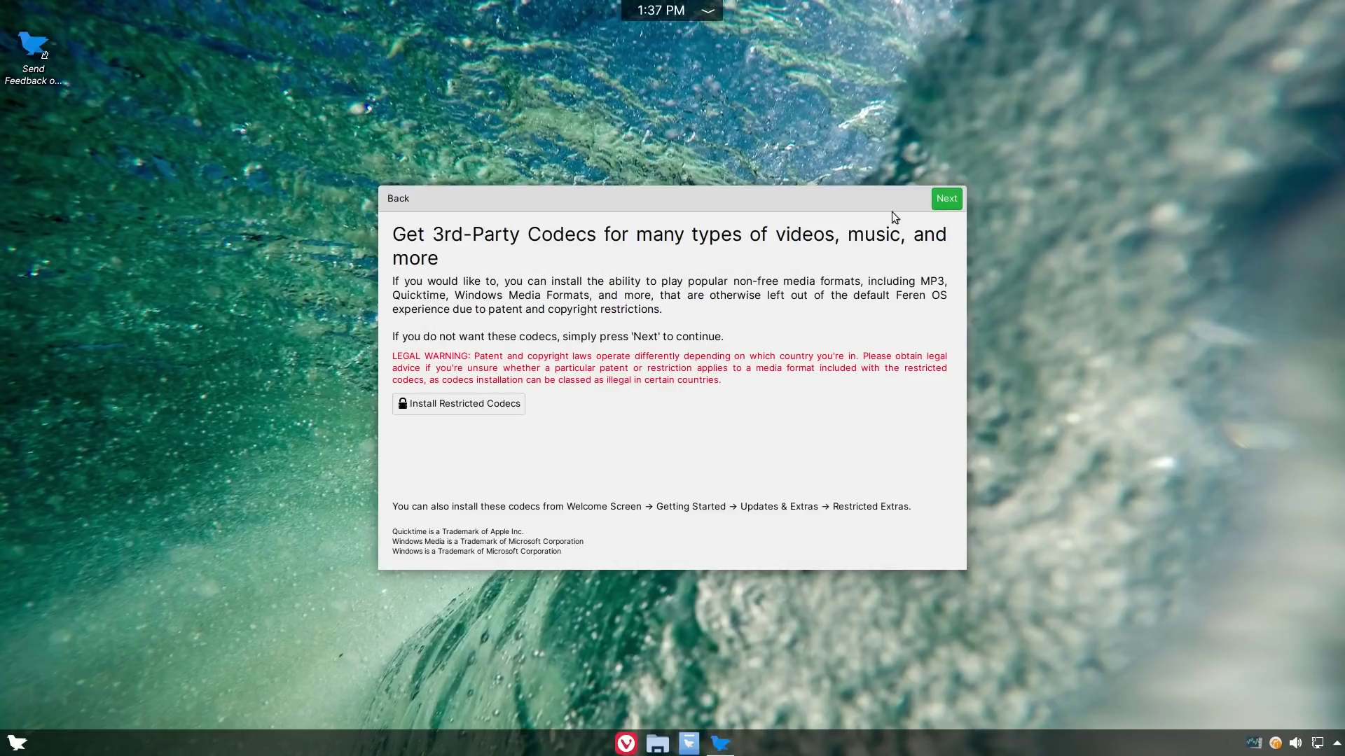
click(947, 198)
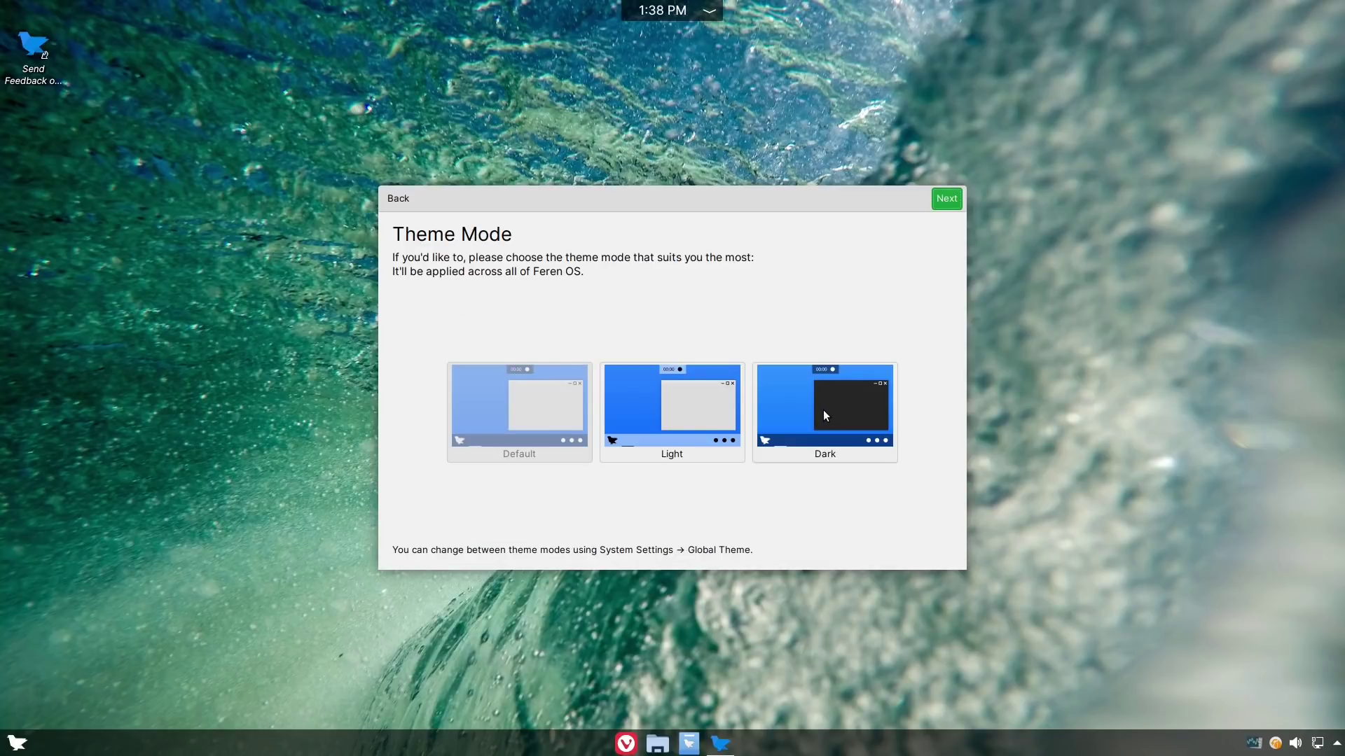
click(824, 414)
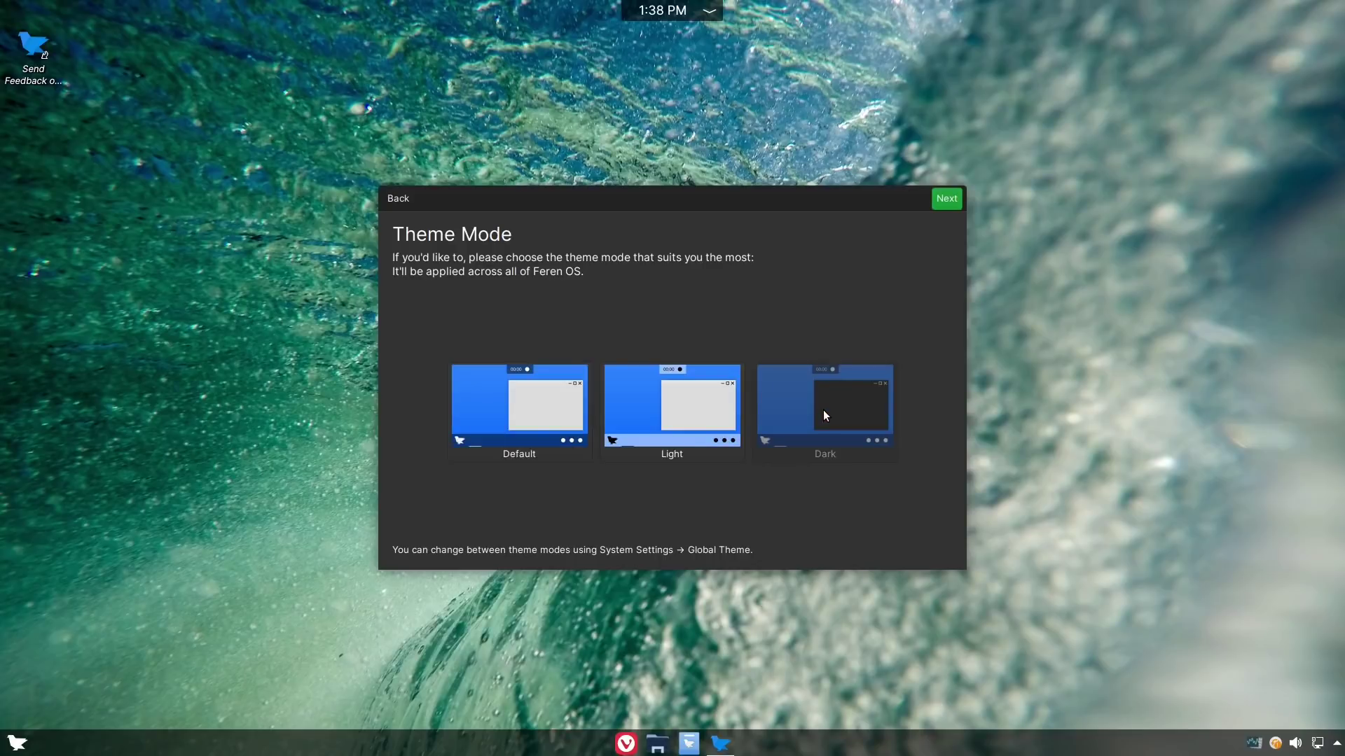
- Continue past the accent colour and KDE Connect pages to the Night Colour page
click(947, 199)
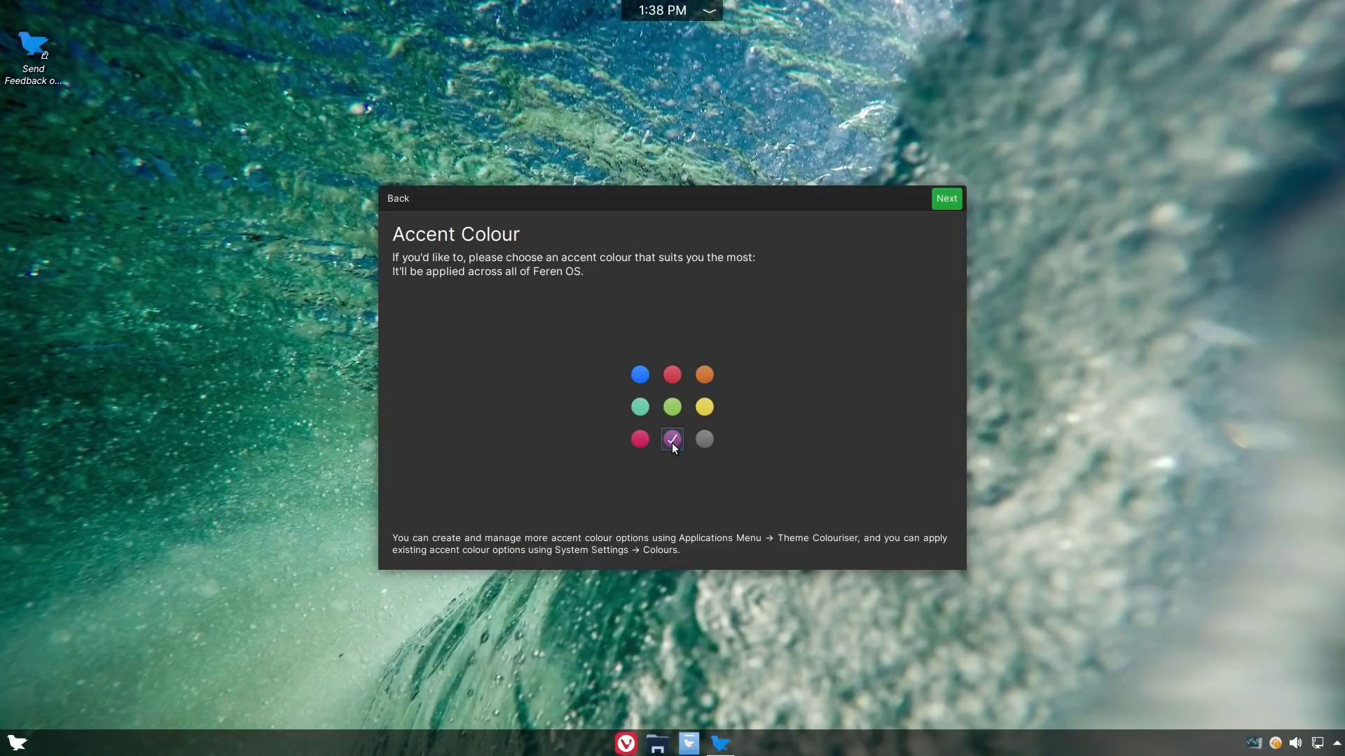
click(945, 200)
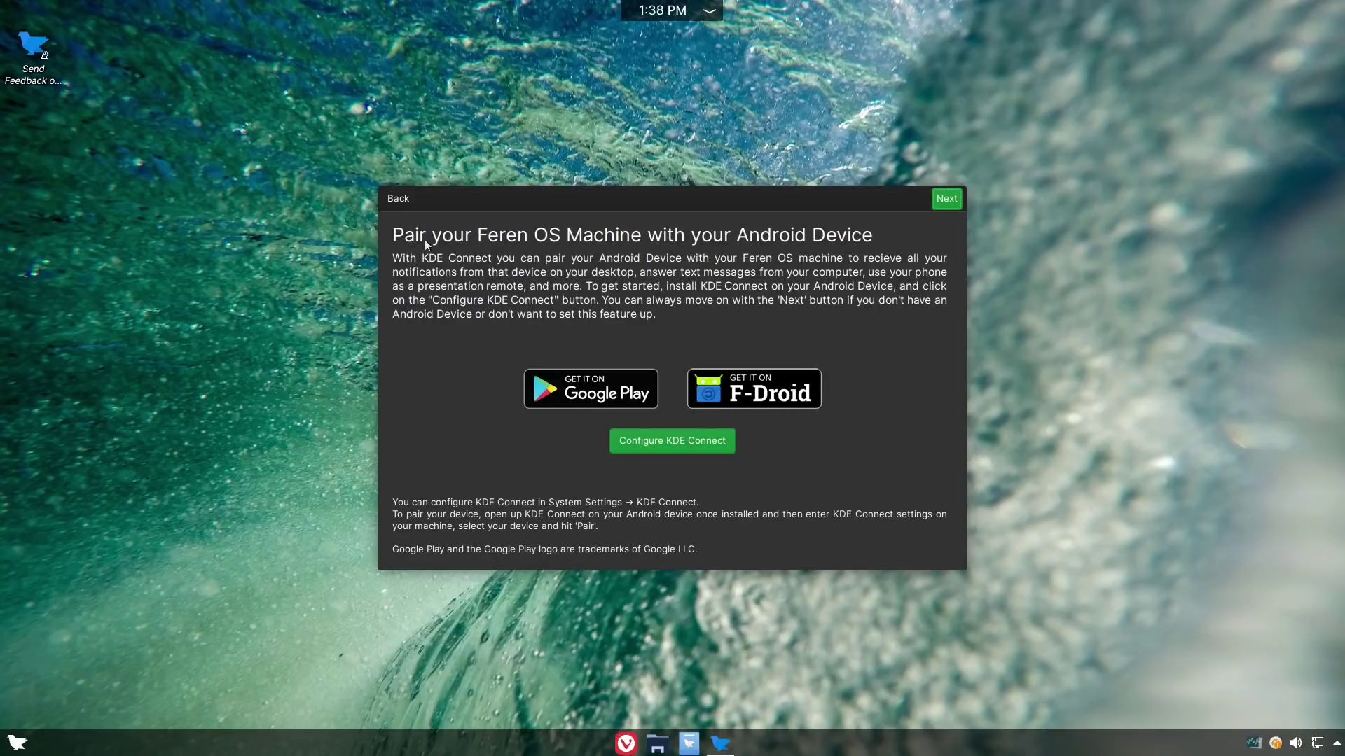
click(947, 199)
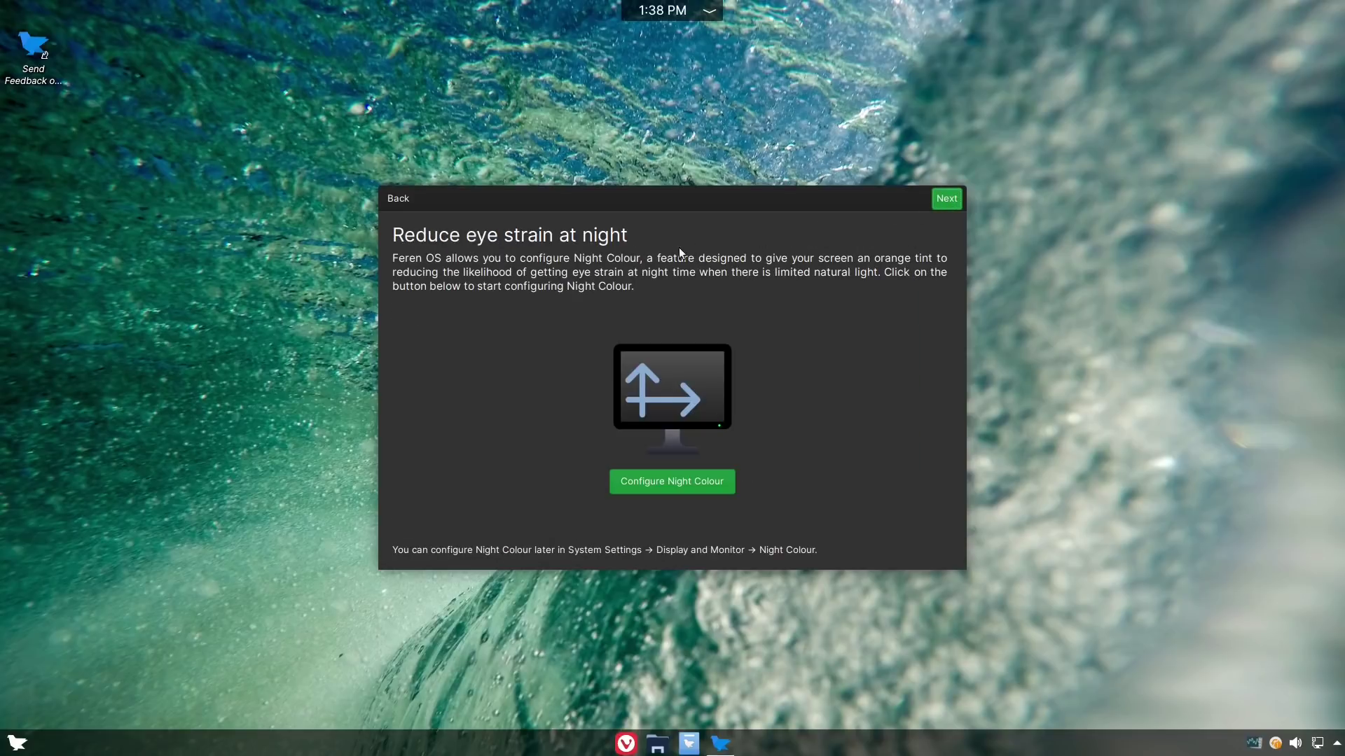
- Open the Night Colour settings, then select and apply the Human desktop layout
click(669, 485)
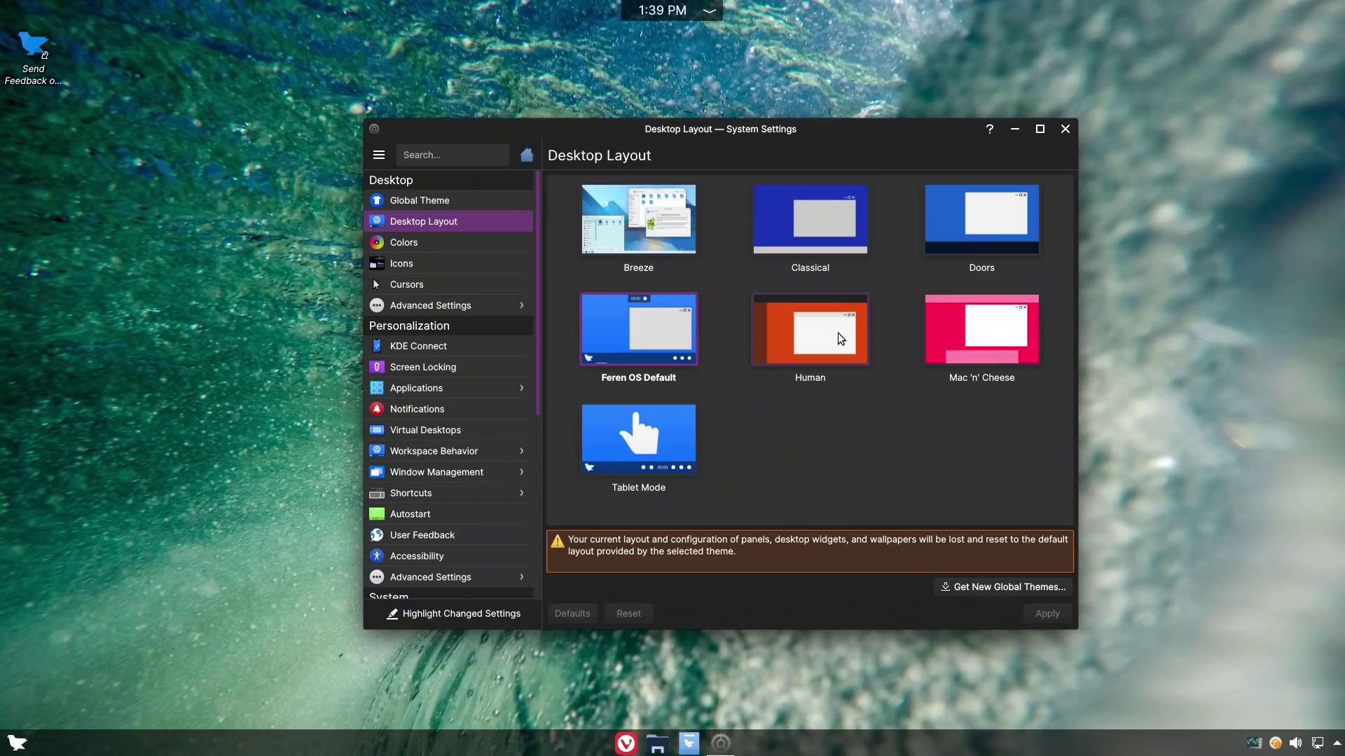
click(773, 335)
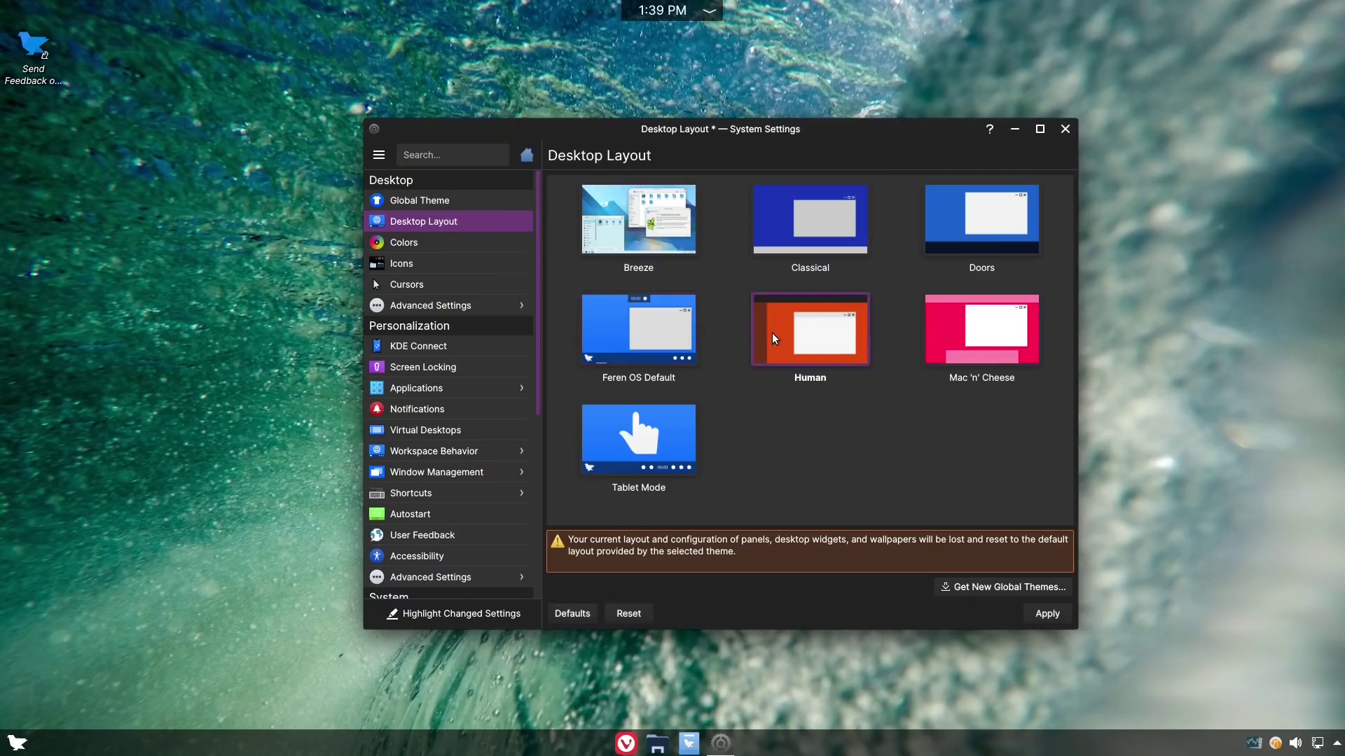
click(1037, 614)
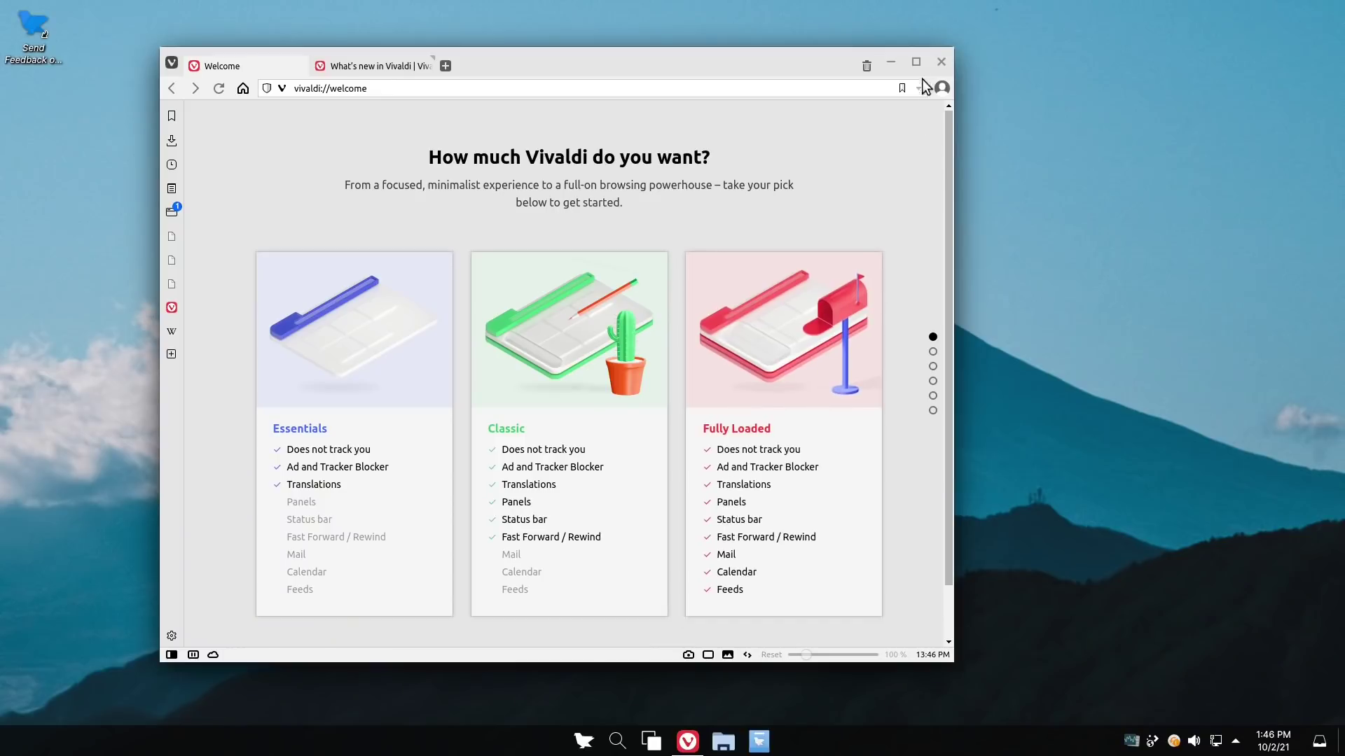
- Close Vivaldi and launch Web Browser Manager by searching 'bro'
click(937, 63)
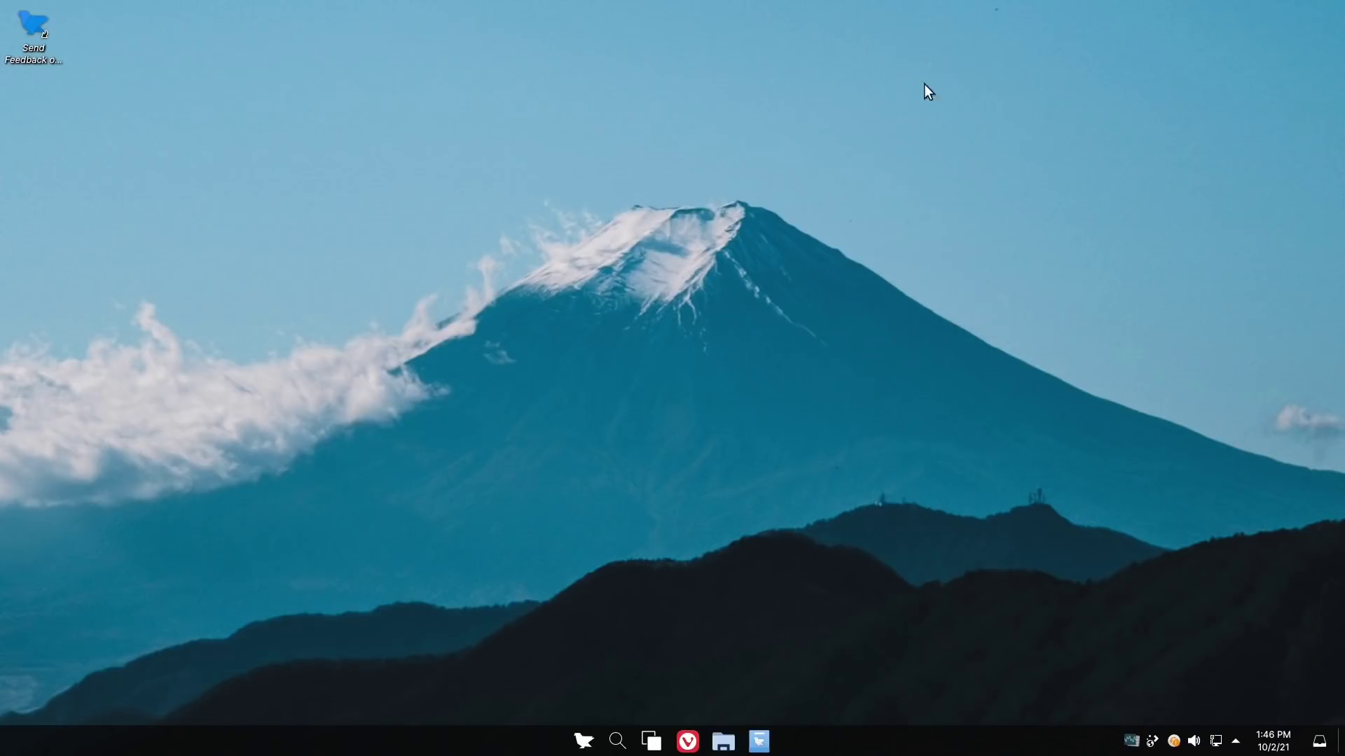
click(581, 739)
text(bro)
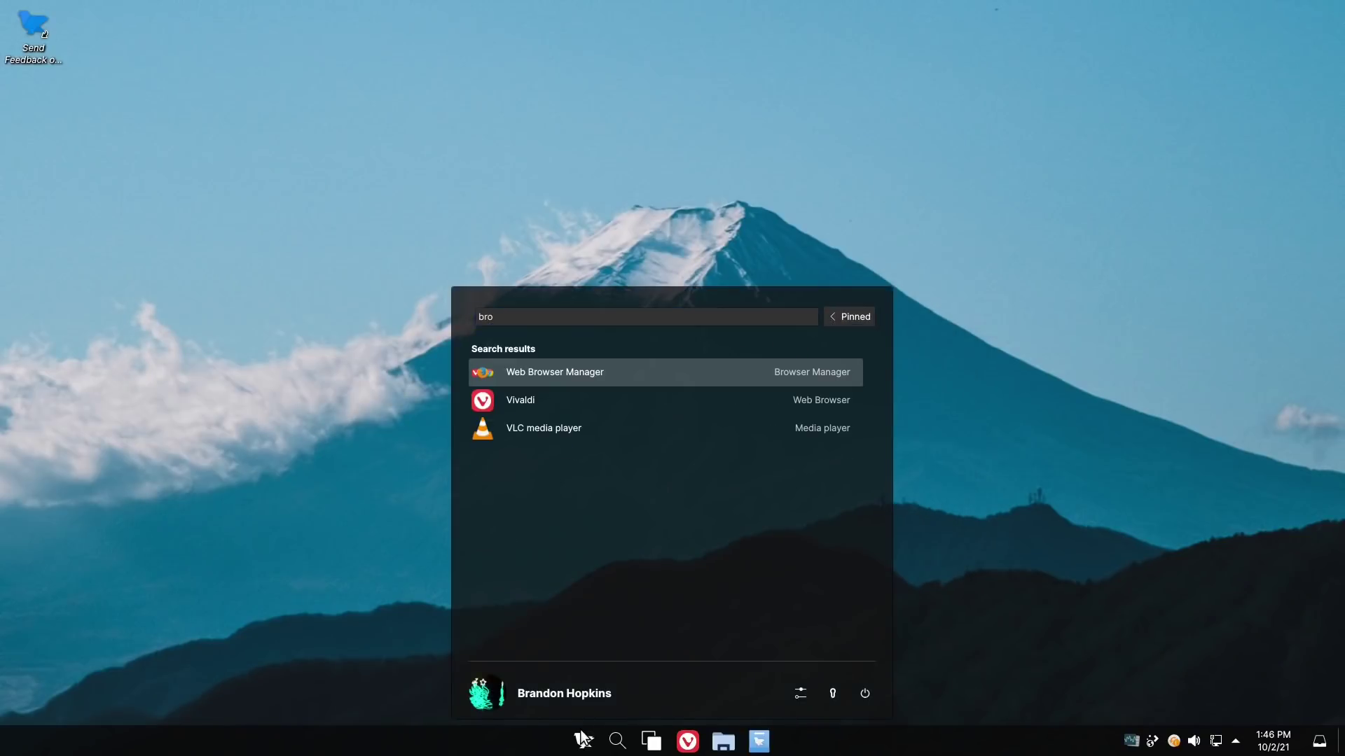
key(Return)
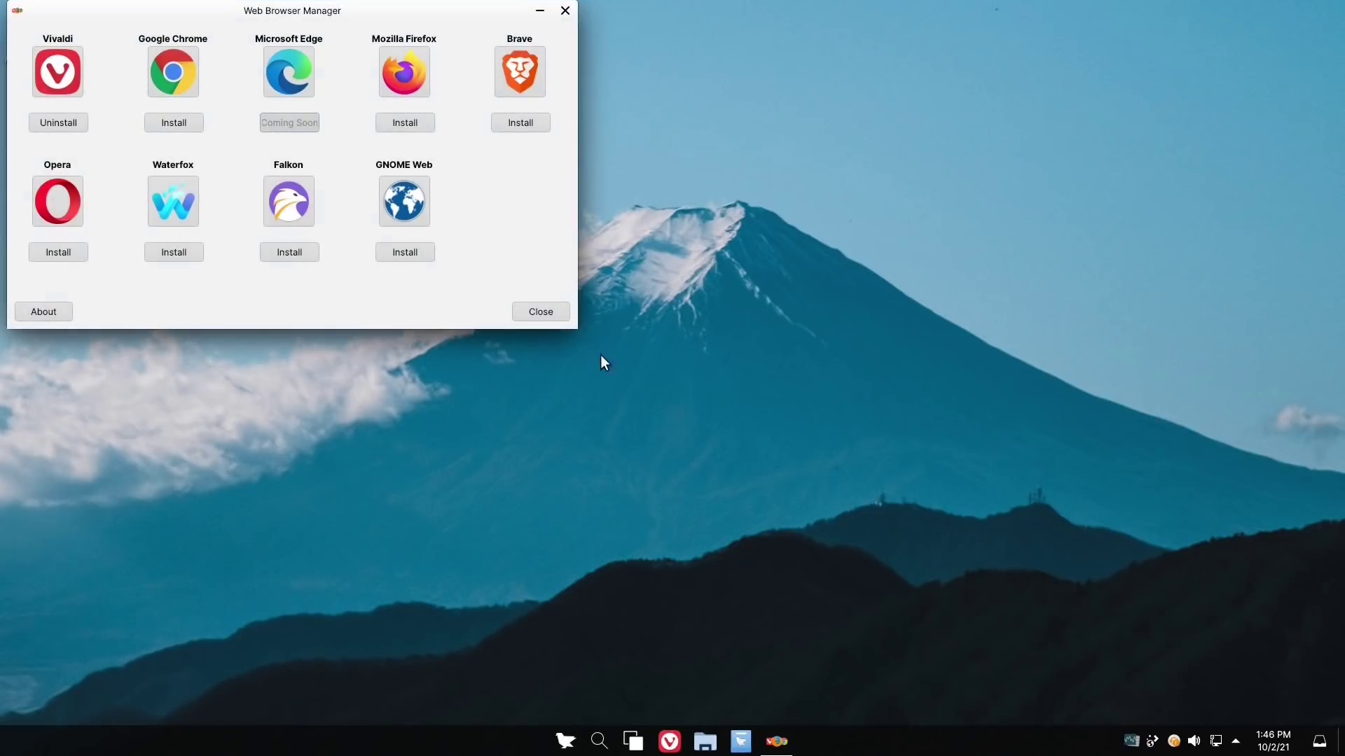
drag(429, 2, 594, 122)
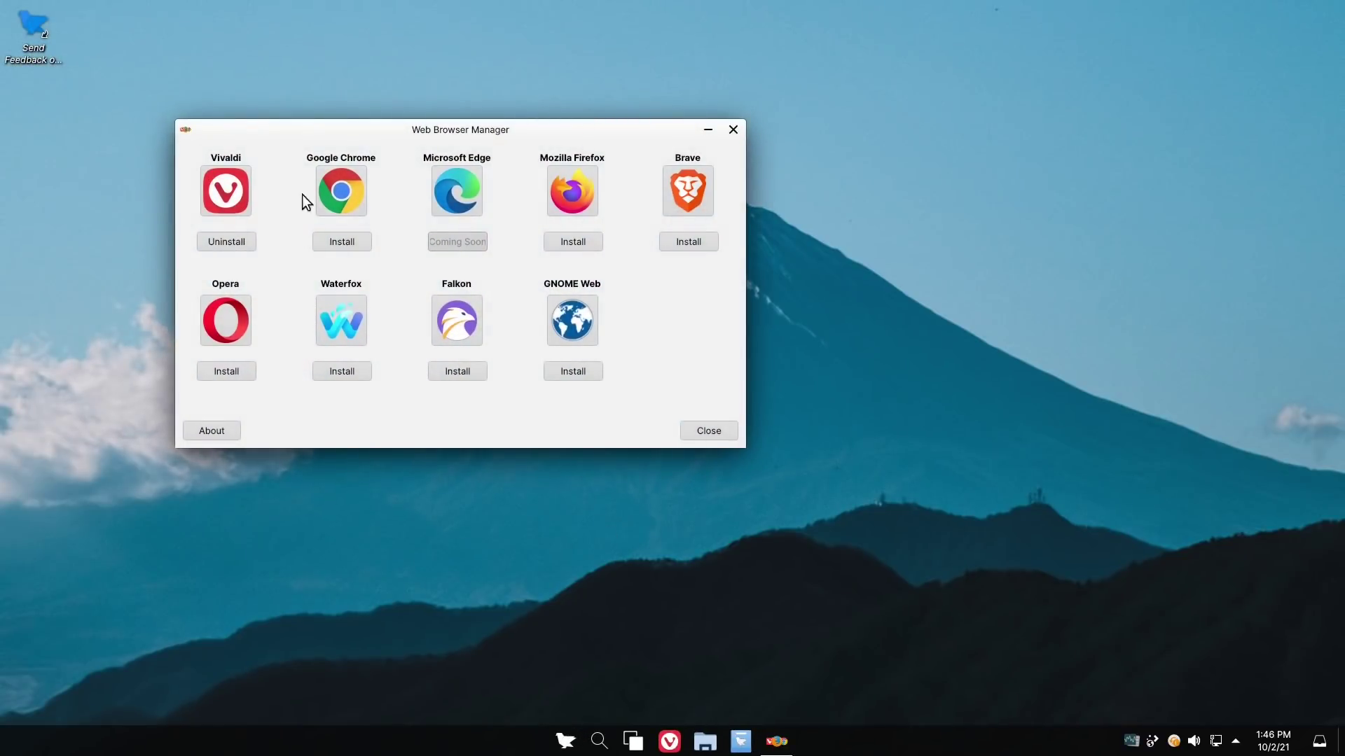
- Install Mozilla Firefox, accepting its terms and authorising with the password
click(569, 241)
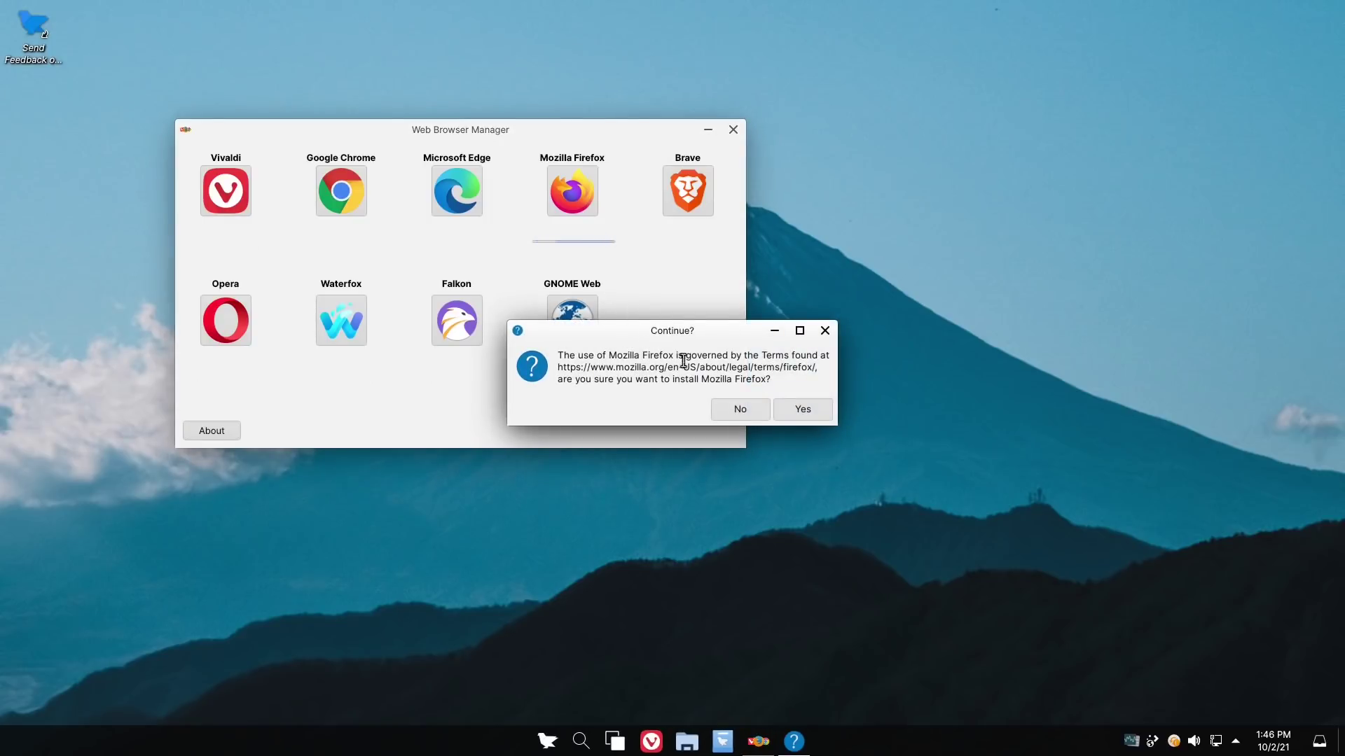
click(787, 409)
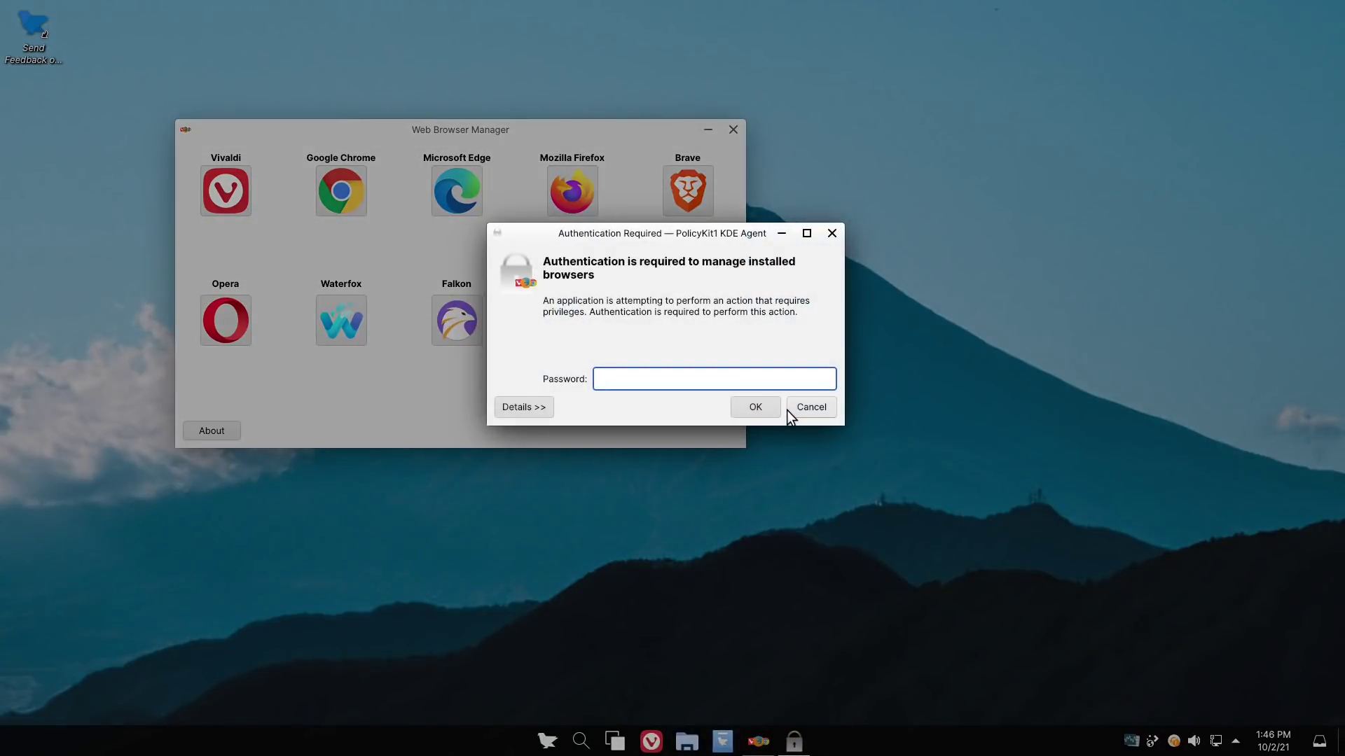
text(********)
key(Return)
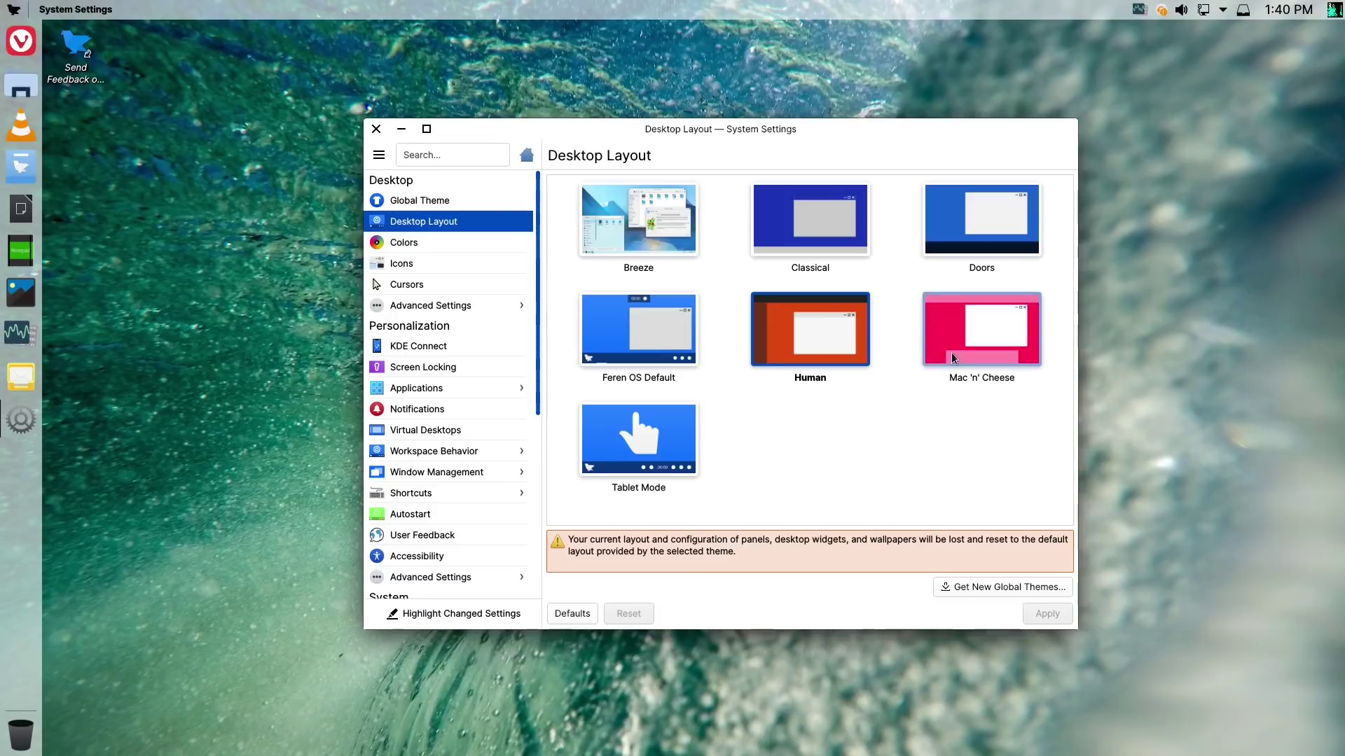
- Apply the Mac 'n' Cheese desktop layout and close the system-info terminal
click(995, 335)
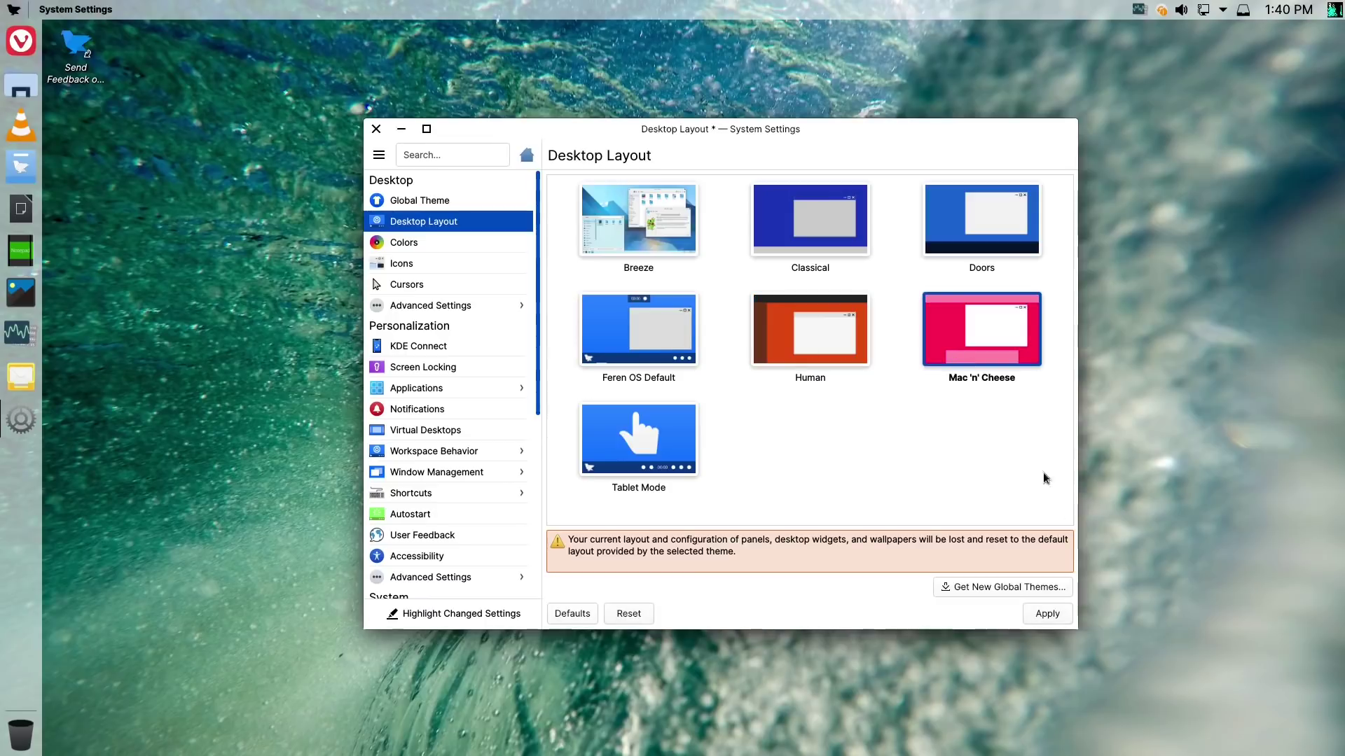
click(1069, 614)
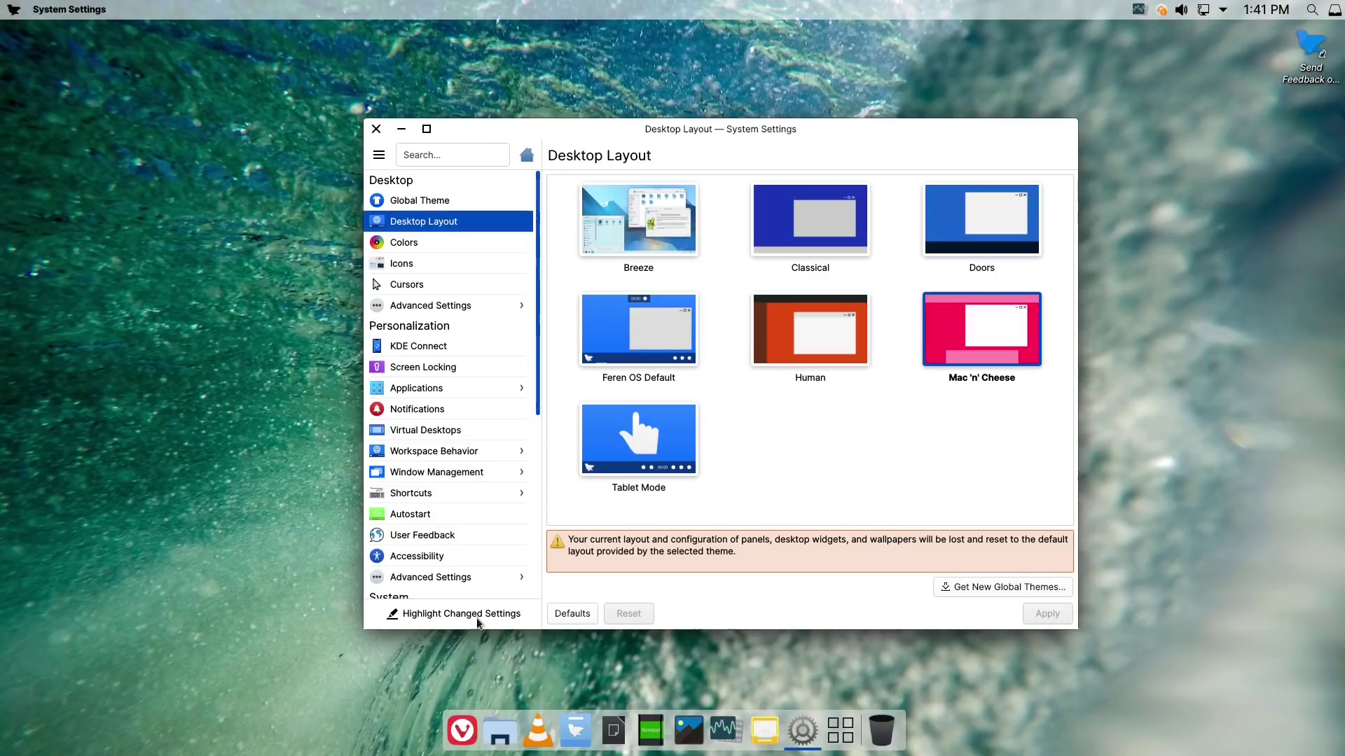
key(alt+Tab)
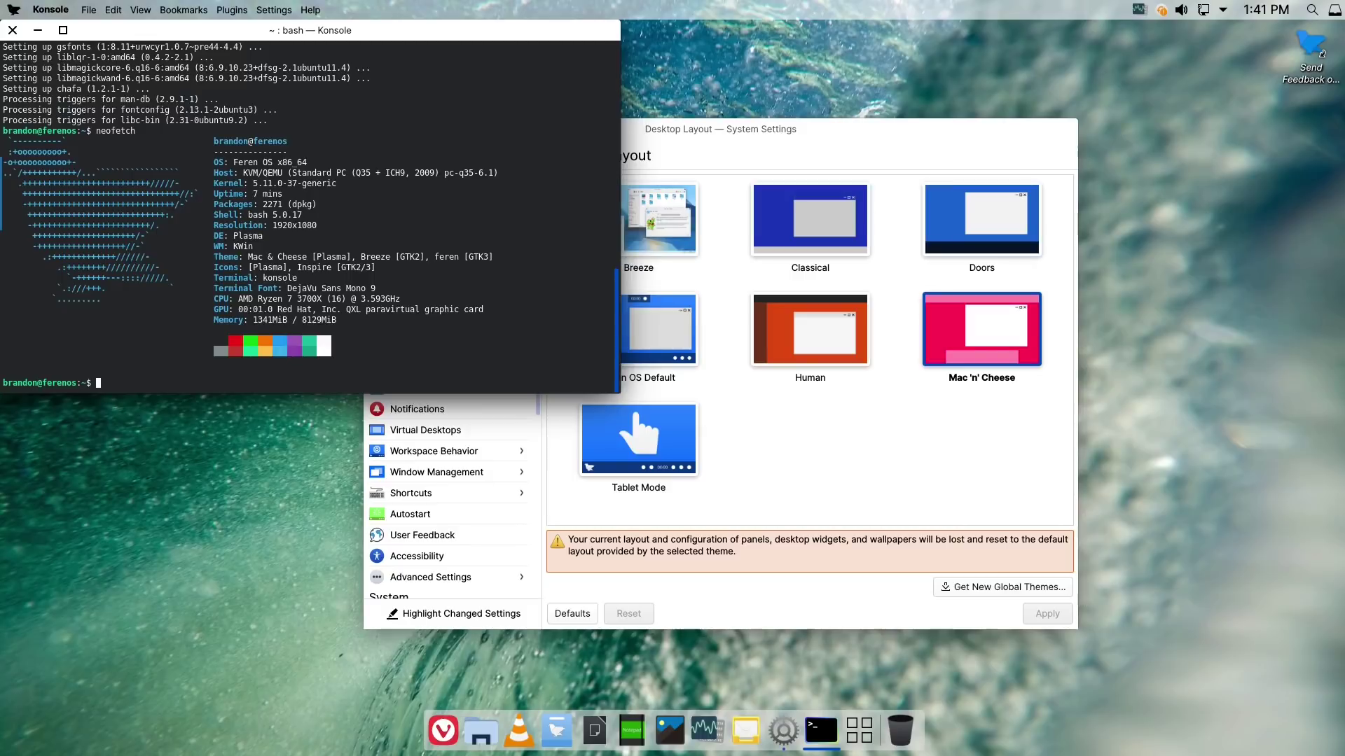
click(12, 30)
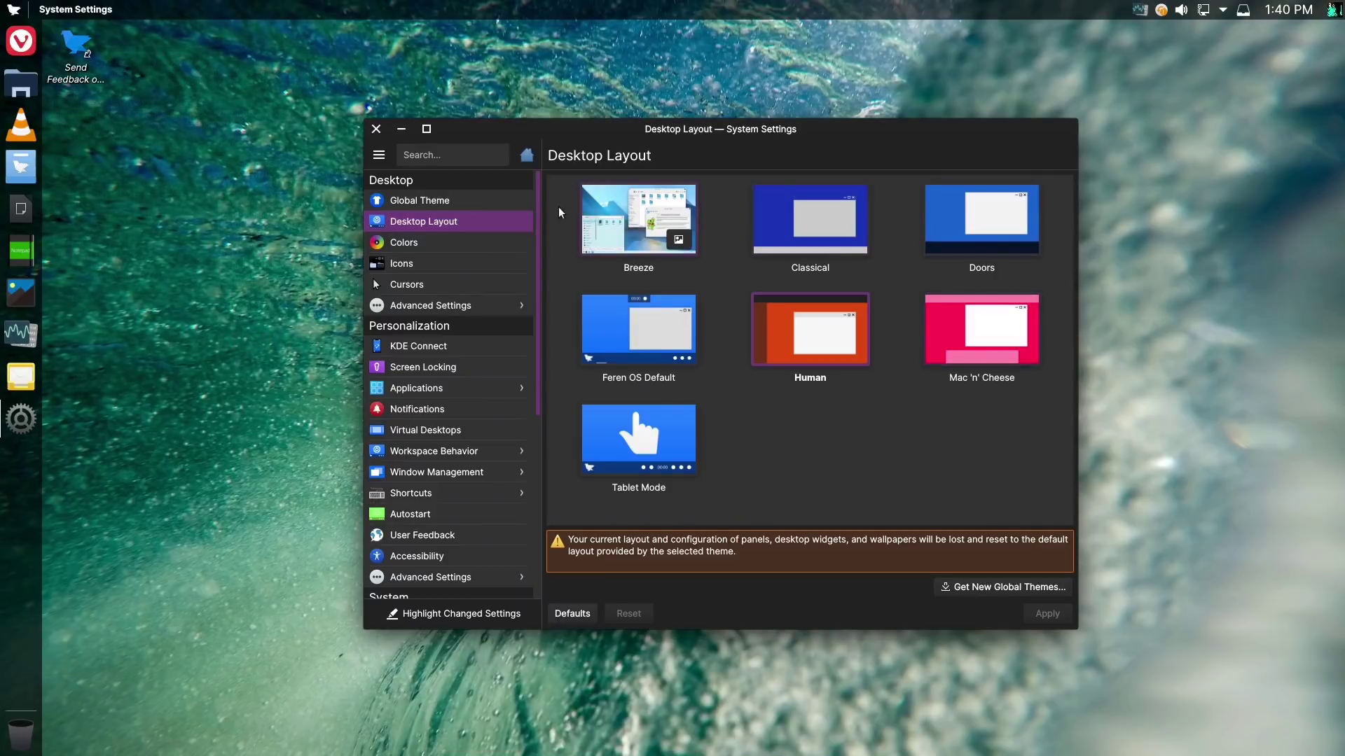
- Apply the Human global theme for light orange styling
click(441, 201)
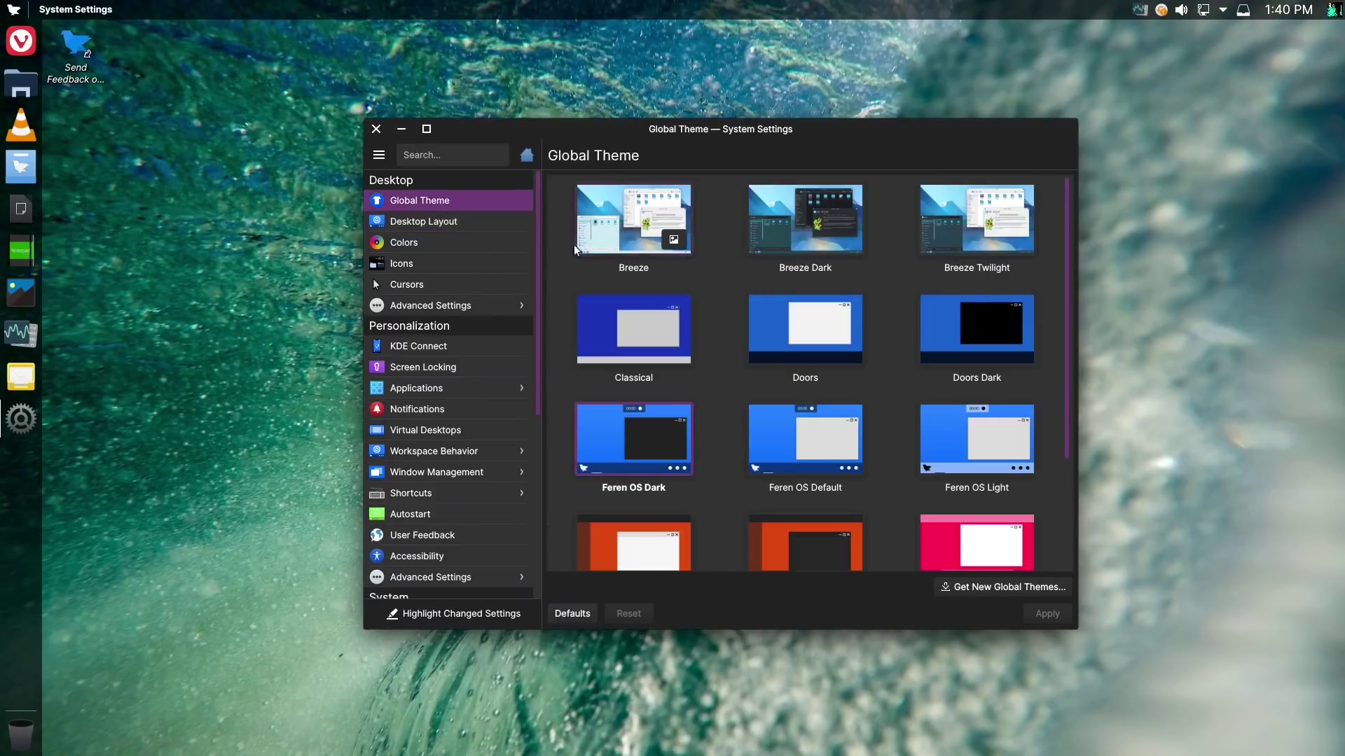
scroll(707, 399, down, 1)
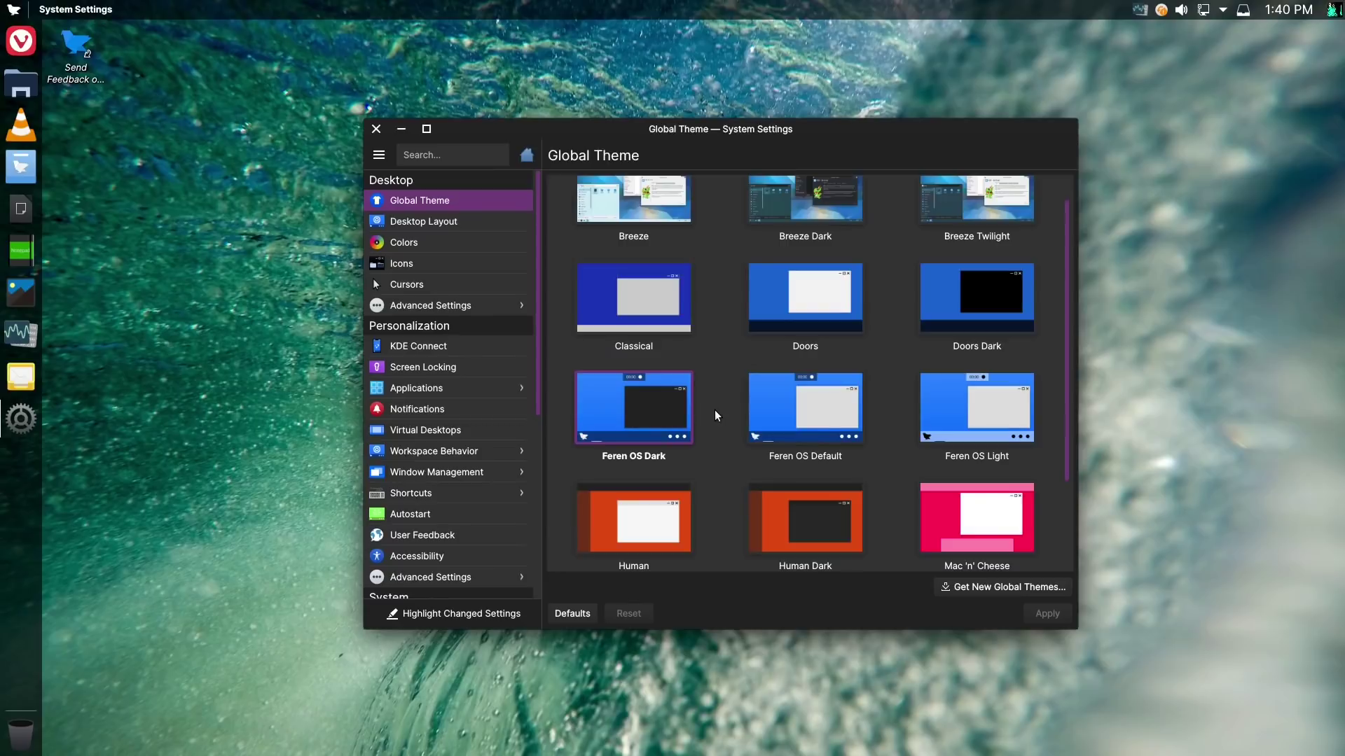
click(629, 519)
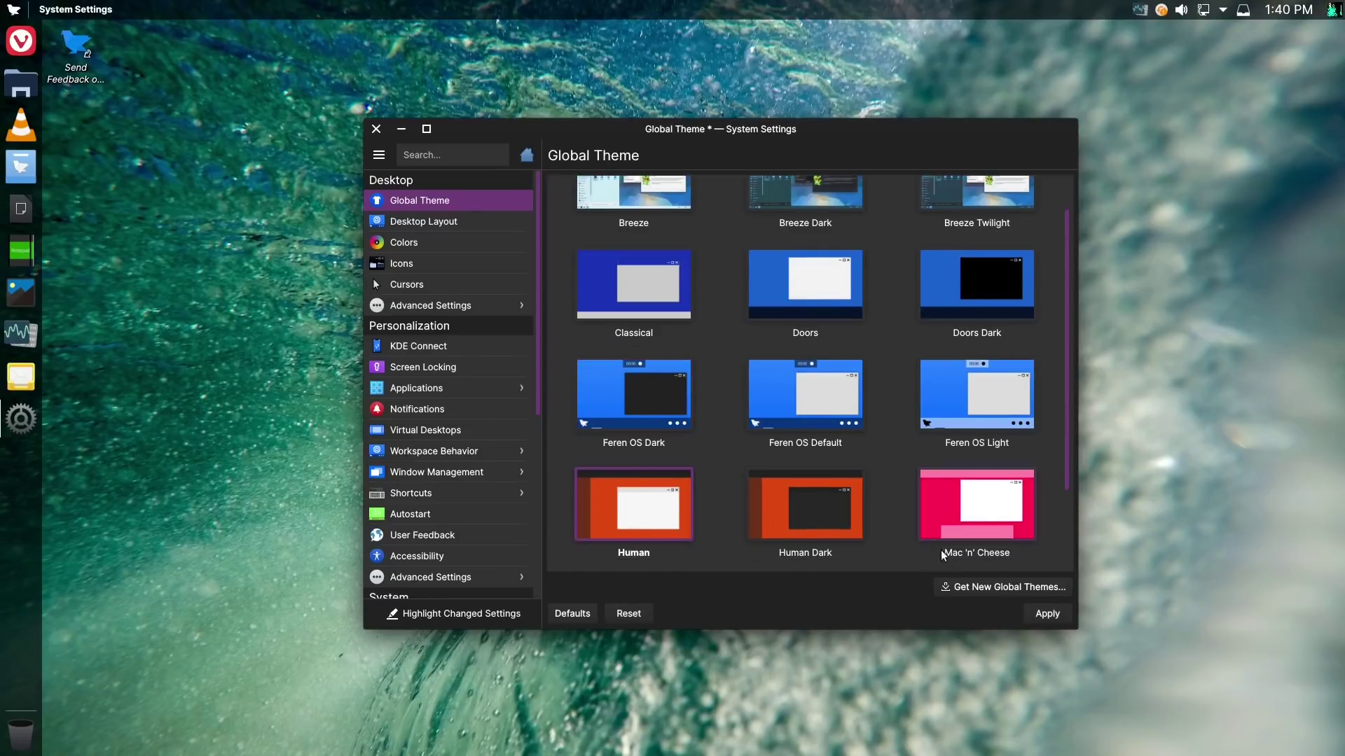
click(1055, 615)
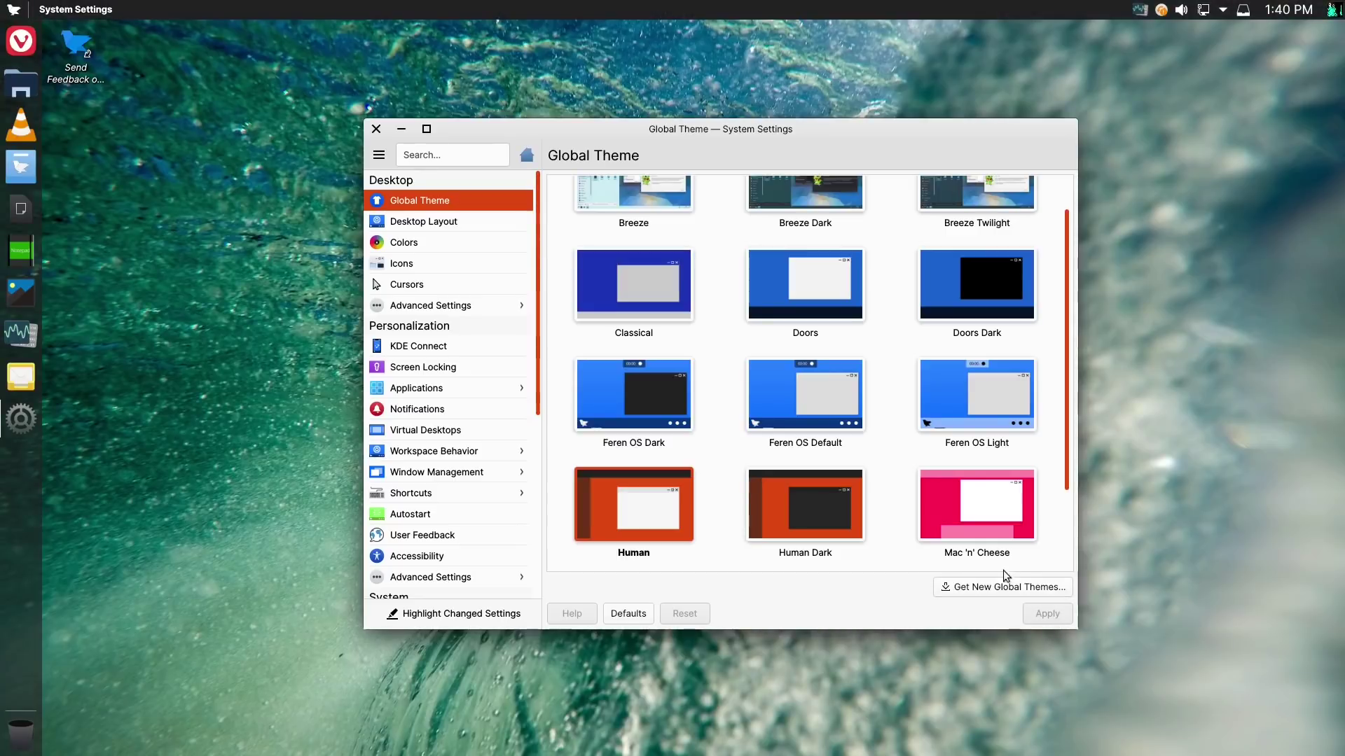
click(21, 85)
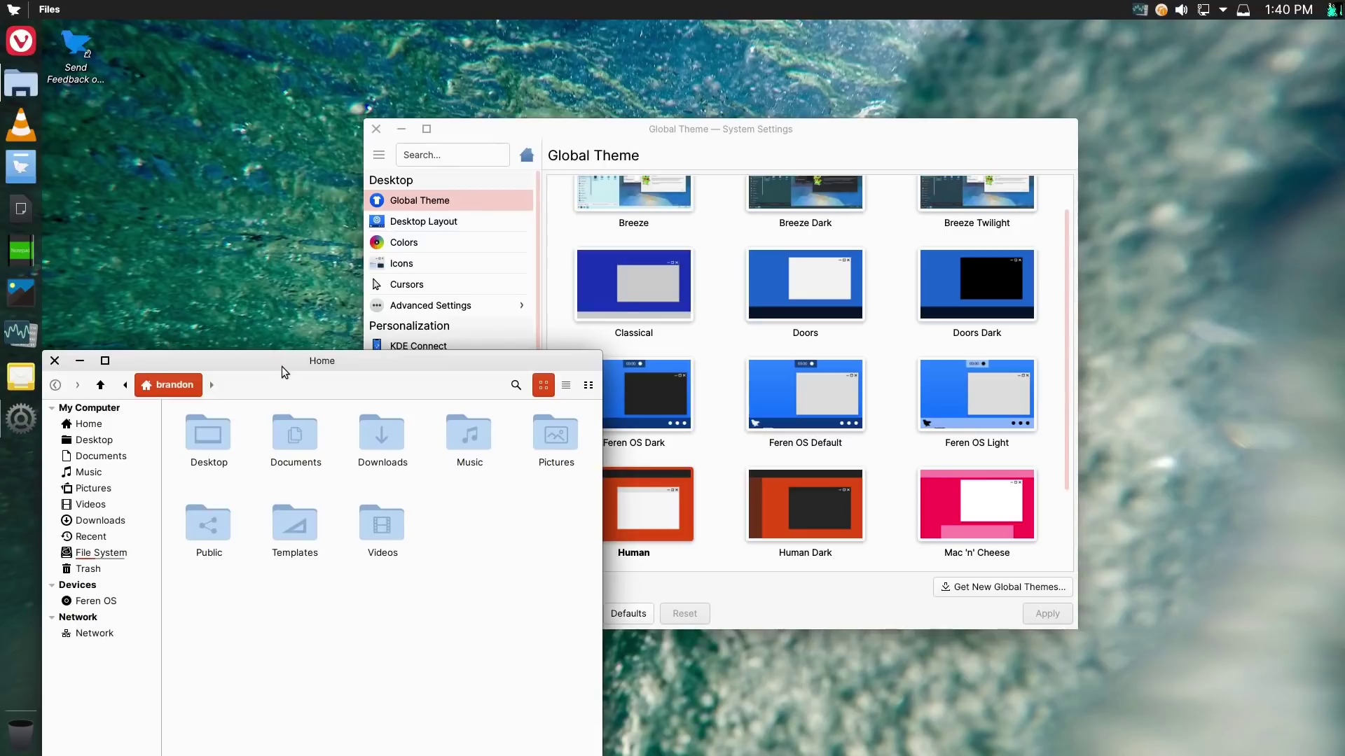
- Drag the Home folder window higher up the screen
drag(284, 371, 328, 269)
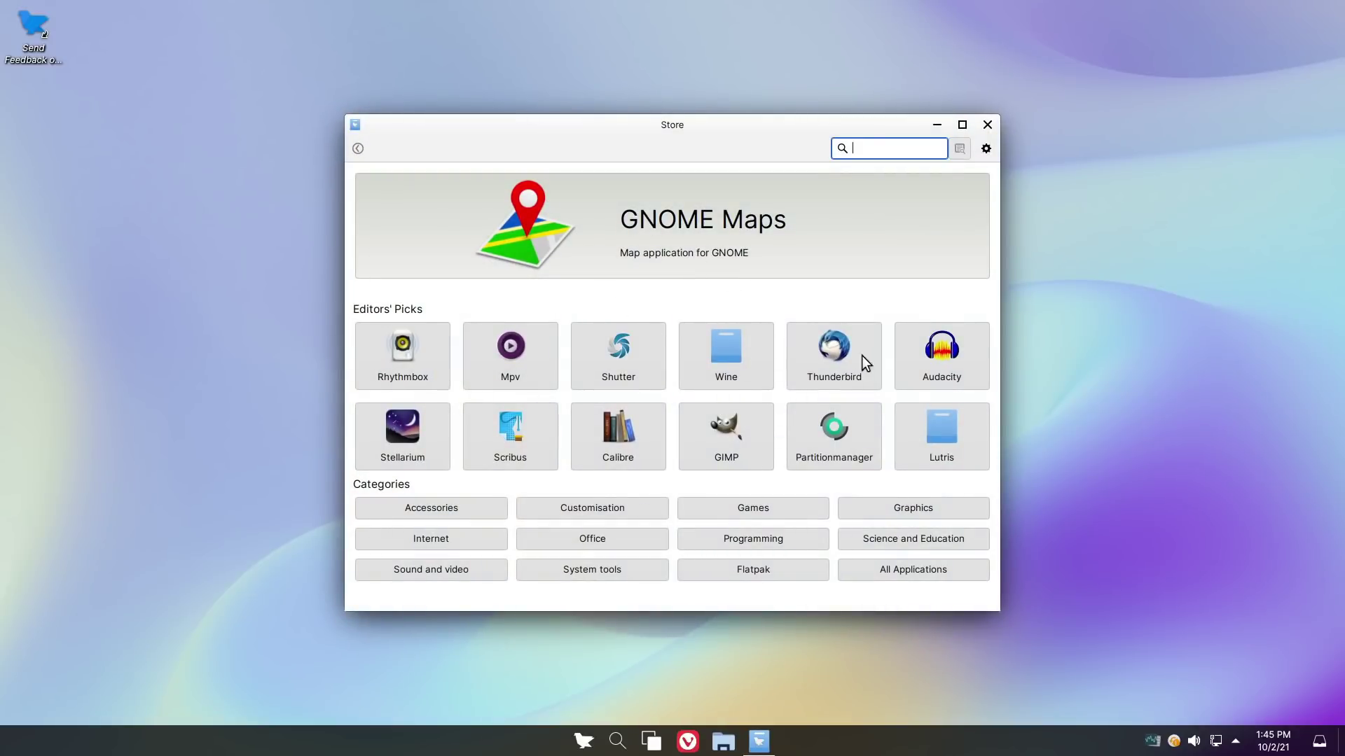
- Open Audacity's details page from the Editors' Picks
click(931, 359)
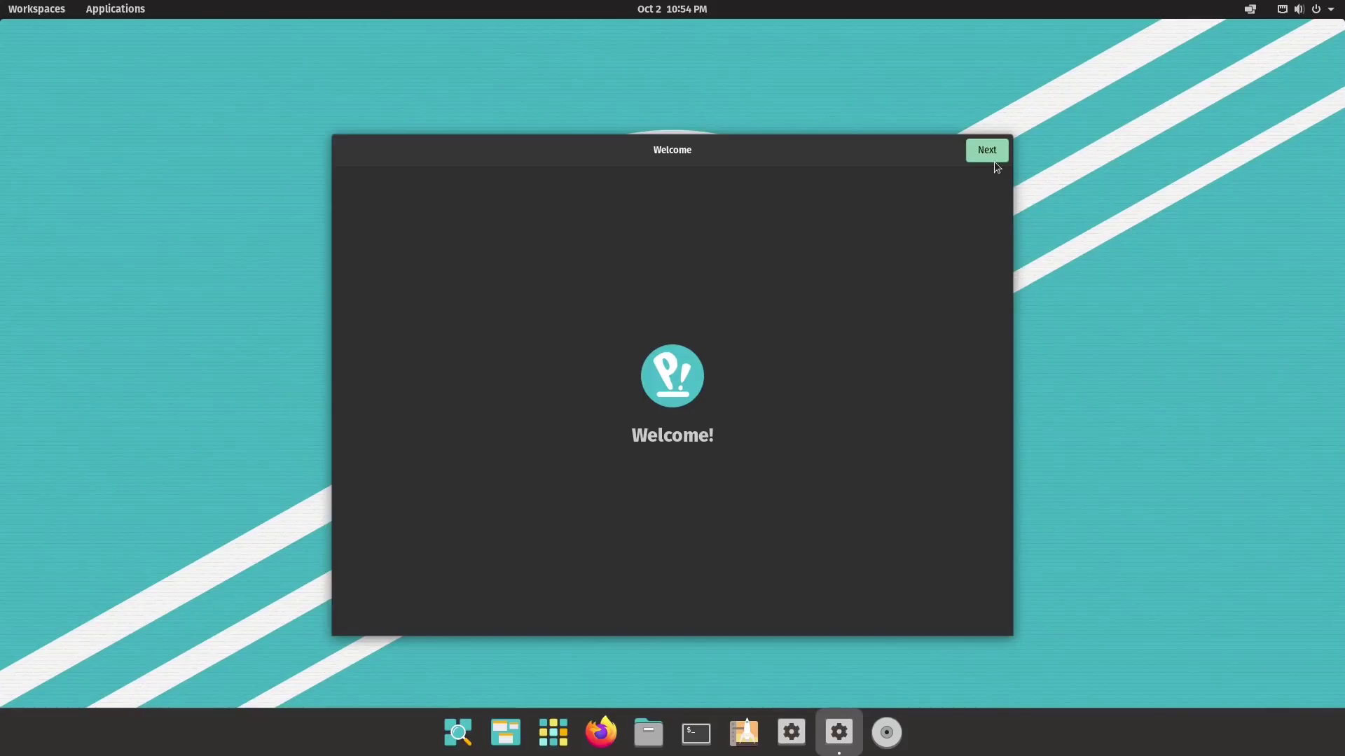
- Keep the English (US) layout and choose the dock that doesn't extend to edges
click(989, 151)
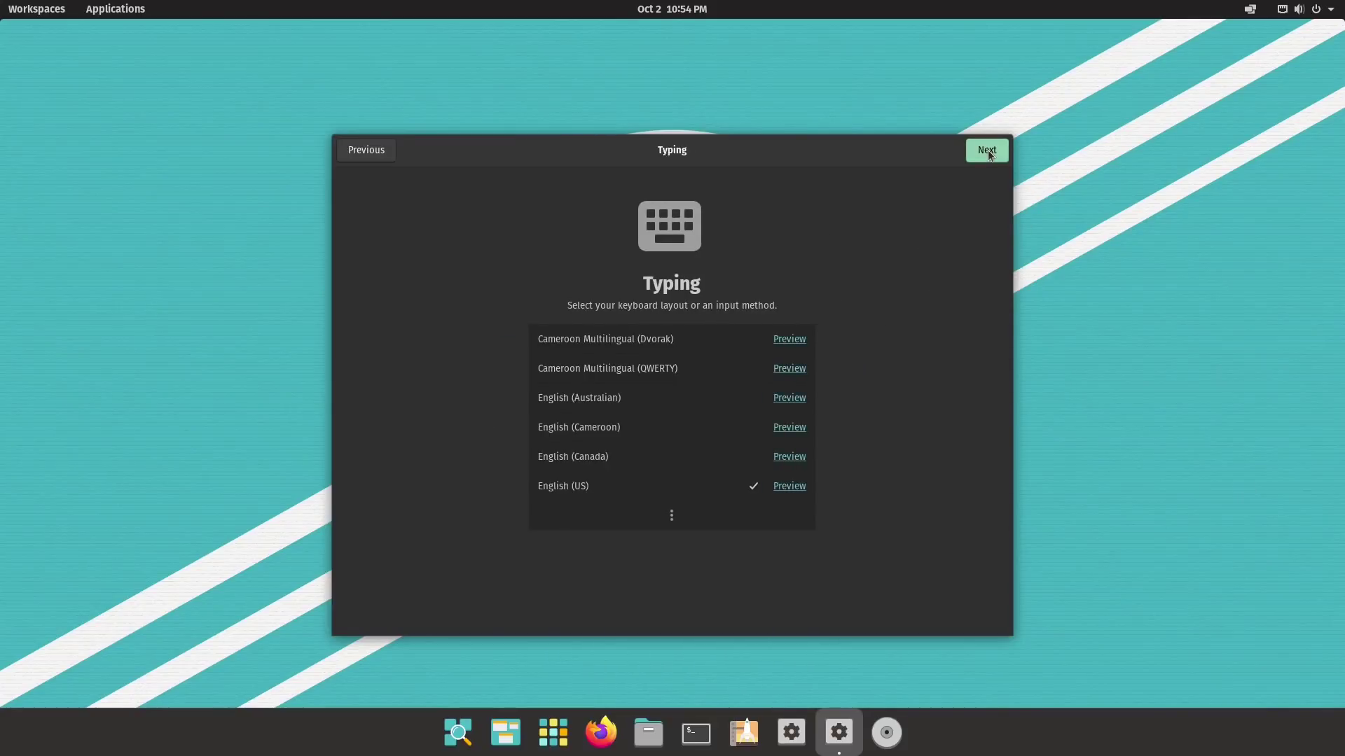
click(988, 151)
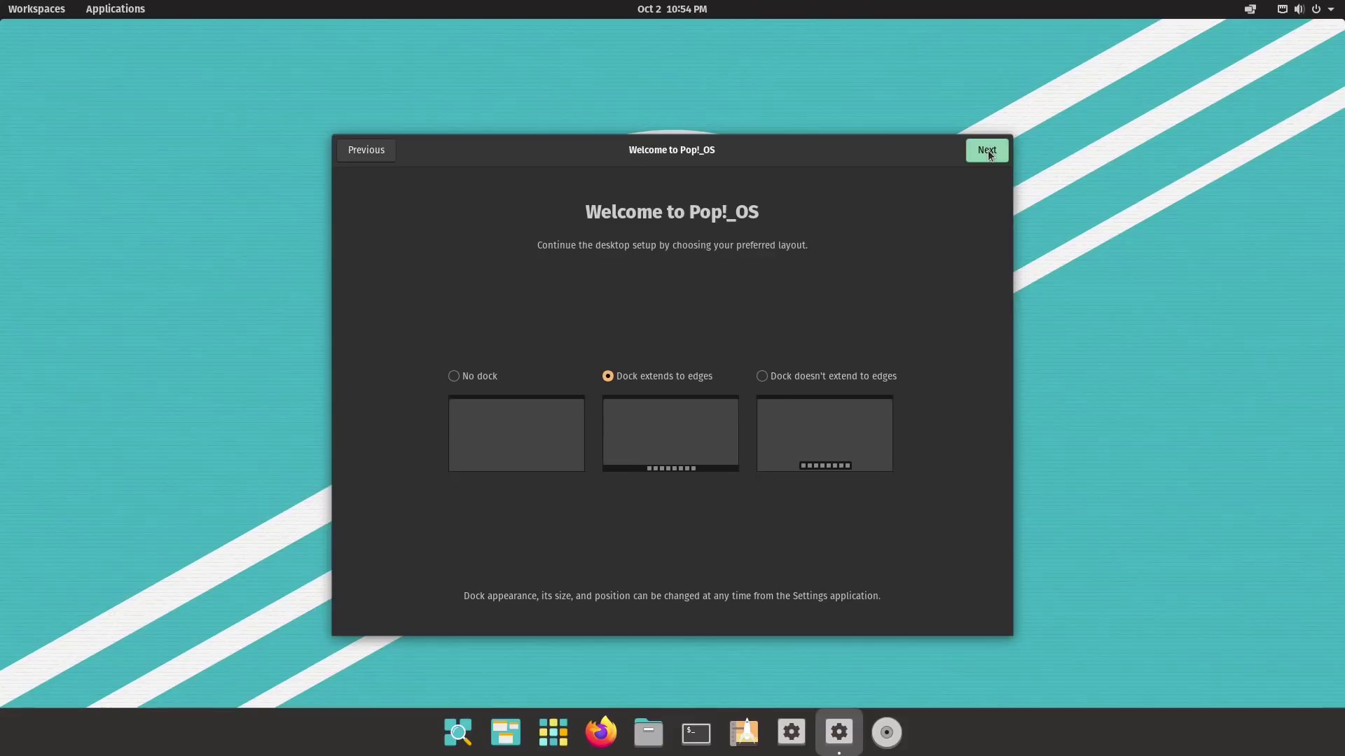
click(761, 377)
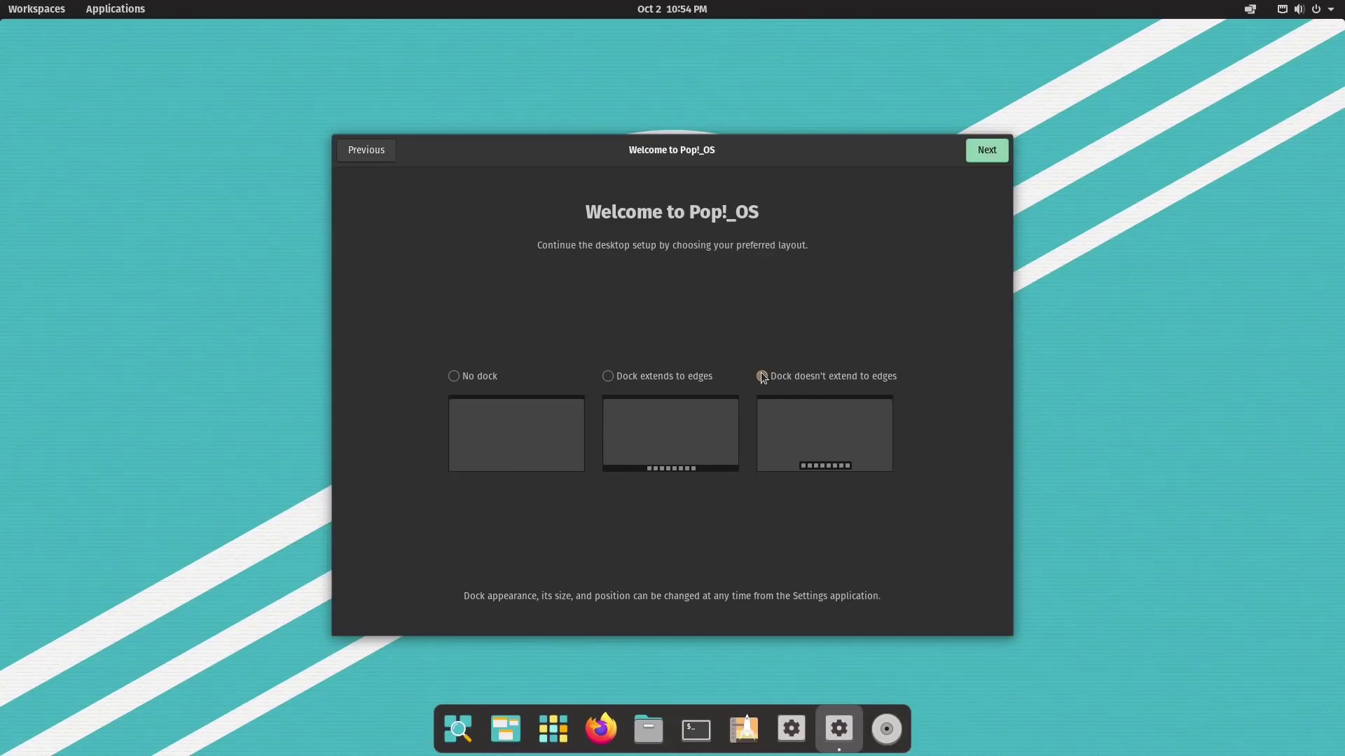
click(453, 376)
click(608, 376)
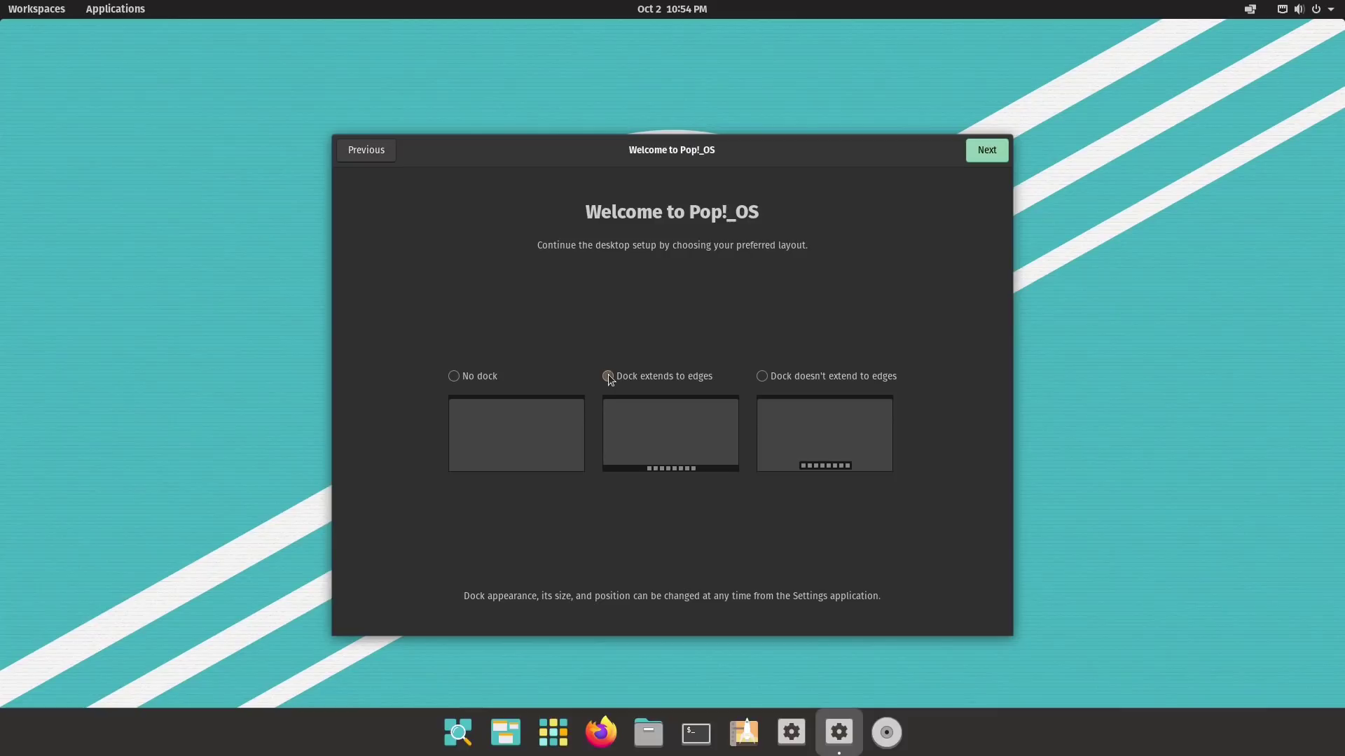
click(762, 377)
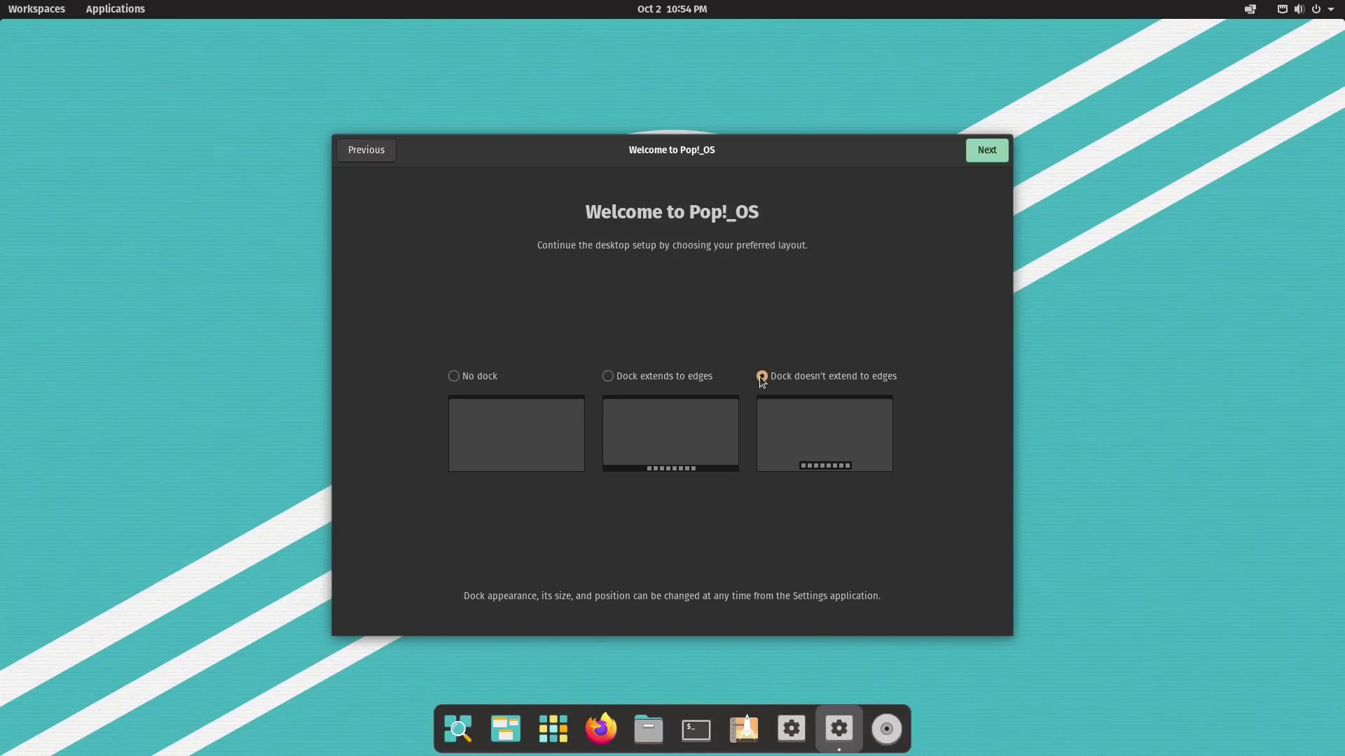
click(987, 152)
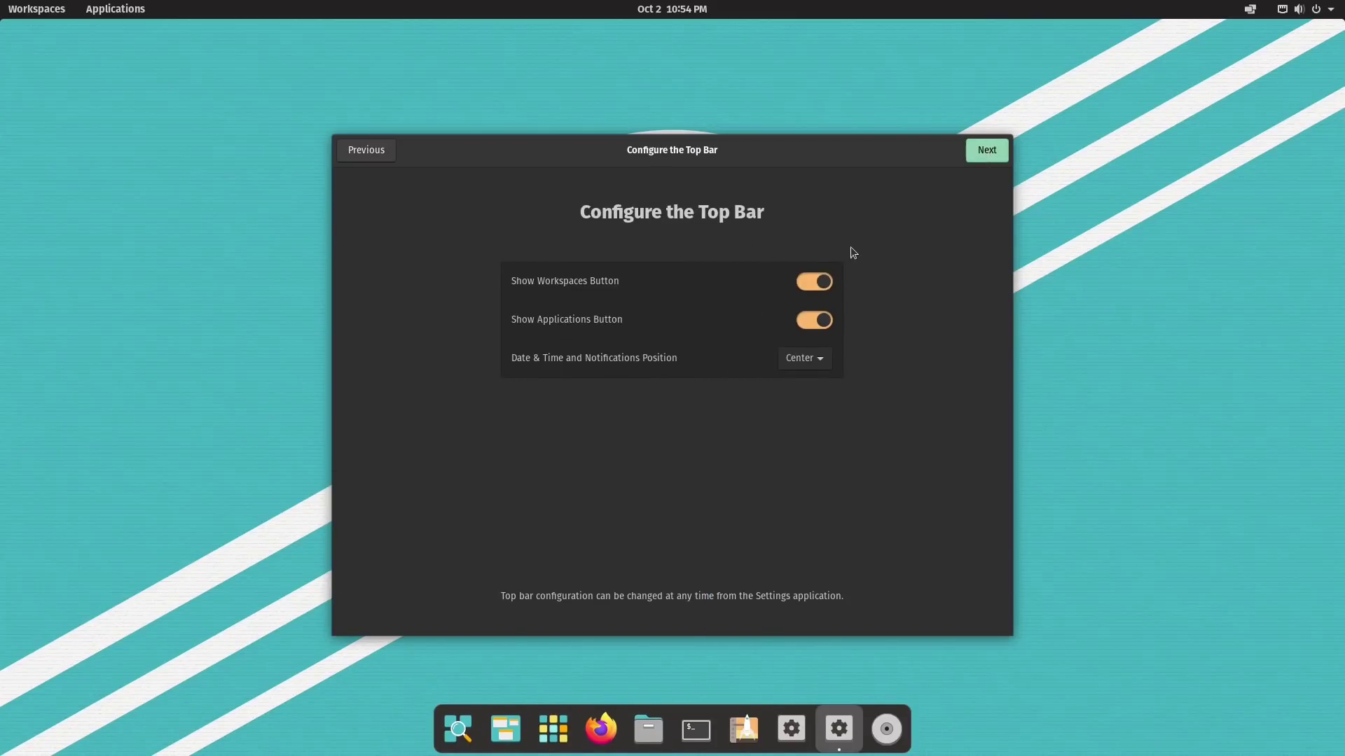
- Keep both the Workspaces and Applications buttons on the top bar
click(821, 285)
click(821, 285)
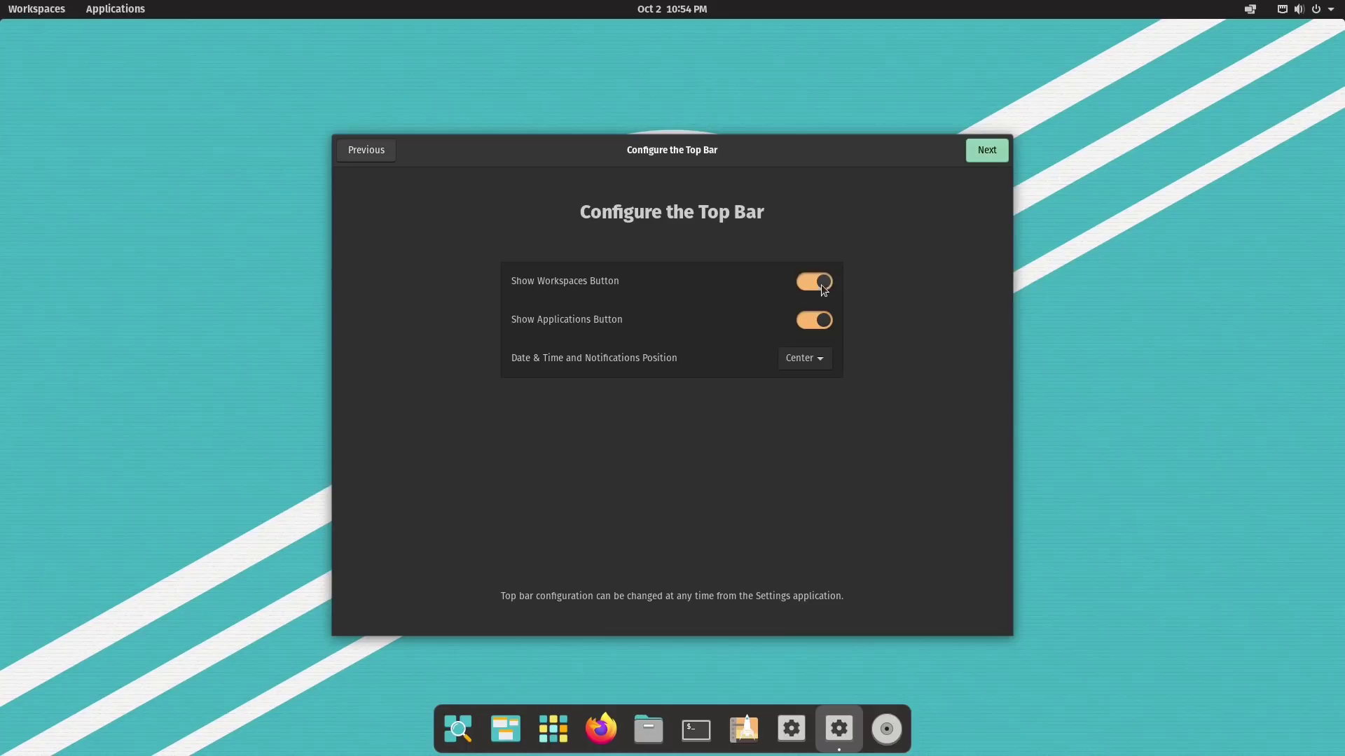
click(819, 323)
click(819, 323)
click(984, 153)
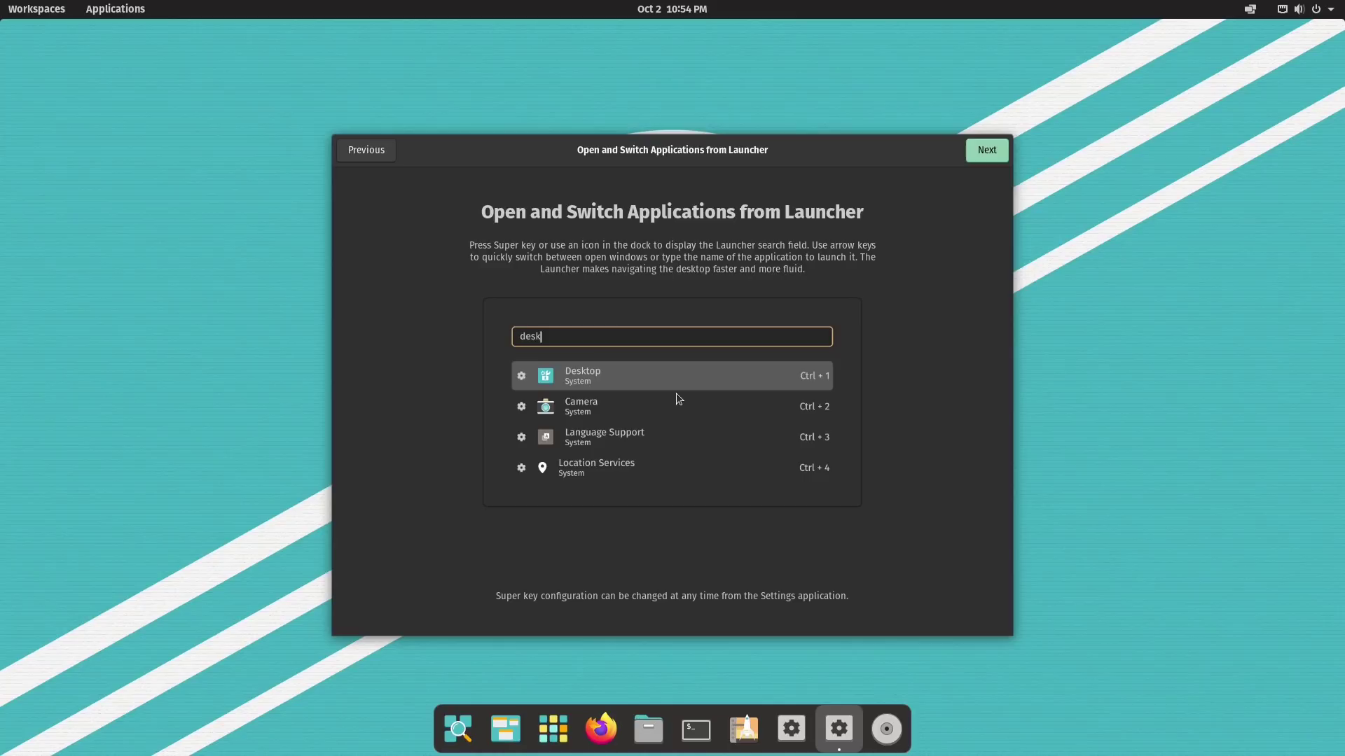
- Try the launcher with Super, then continue past gestures and the Privacy page
key(super)
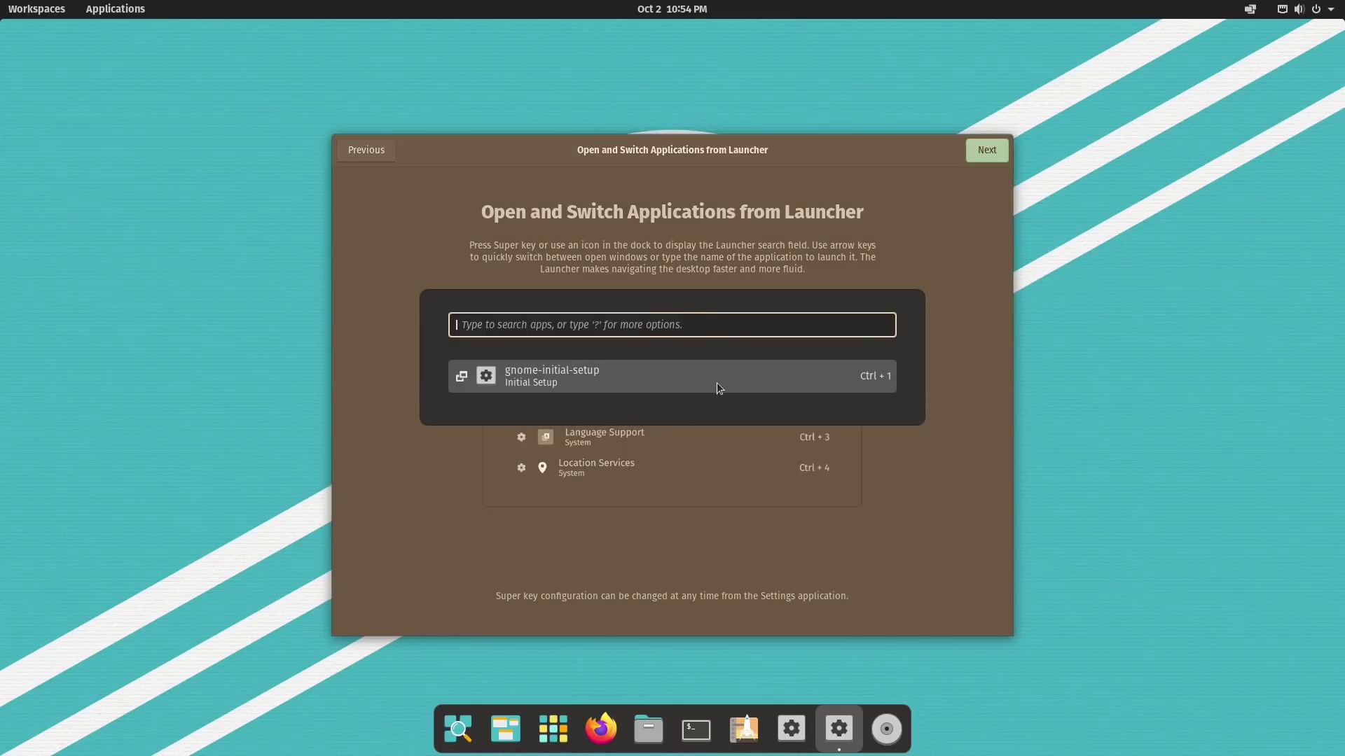
key(Escape)
click(996, 158)
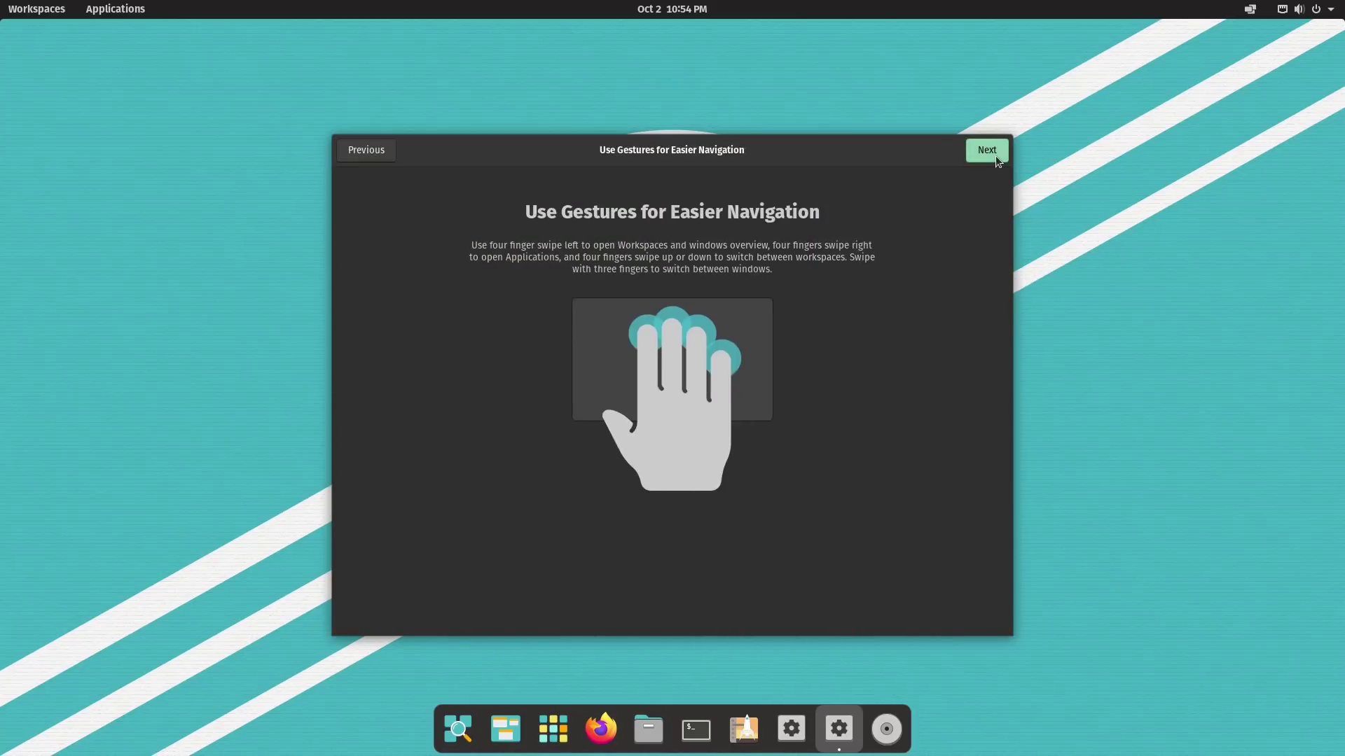
click(987, 153)
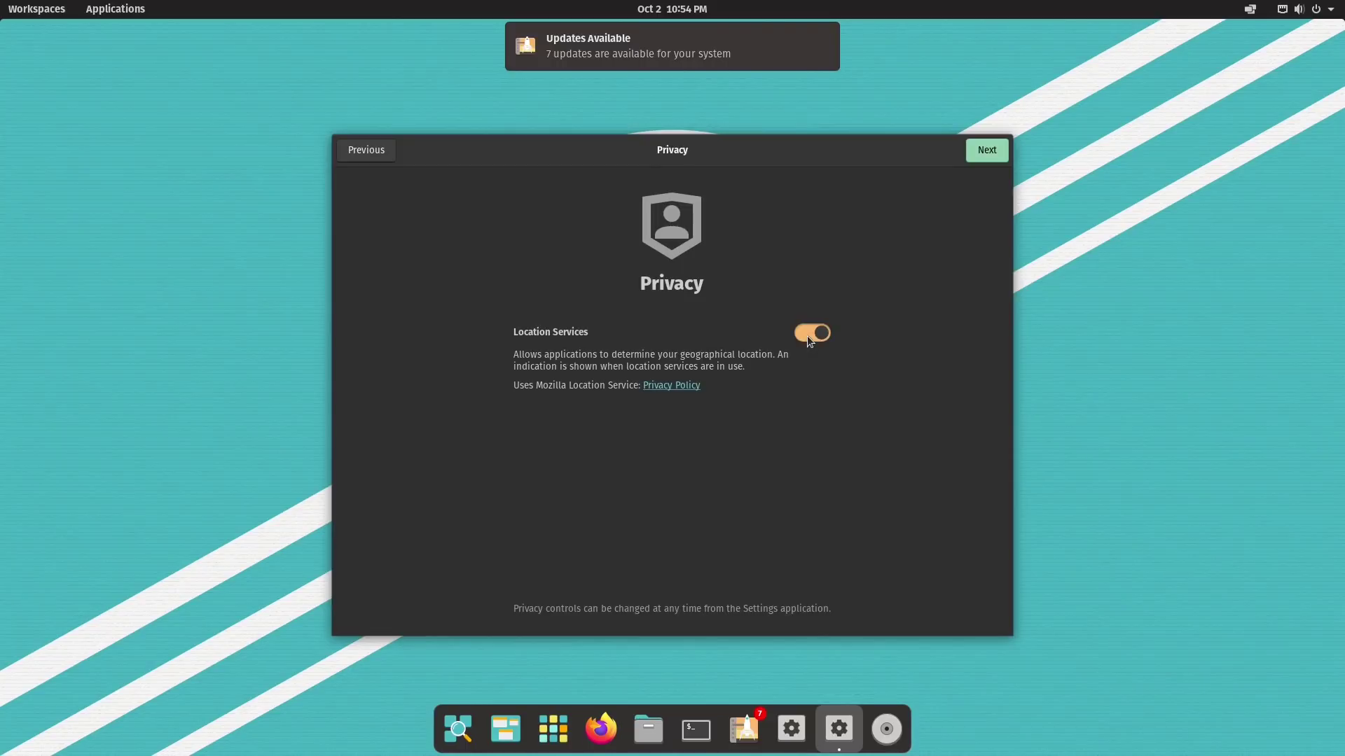
click(992, 153)
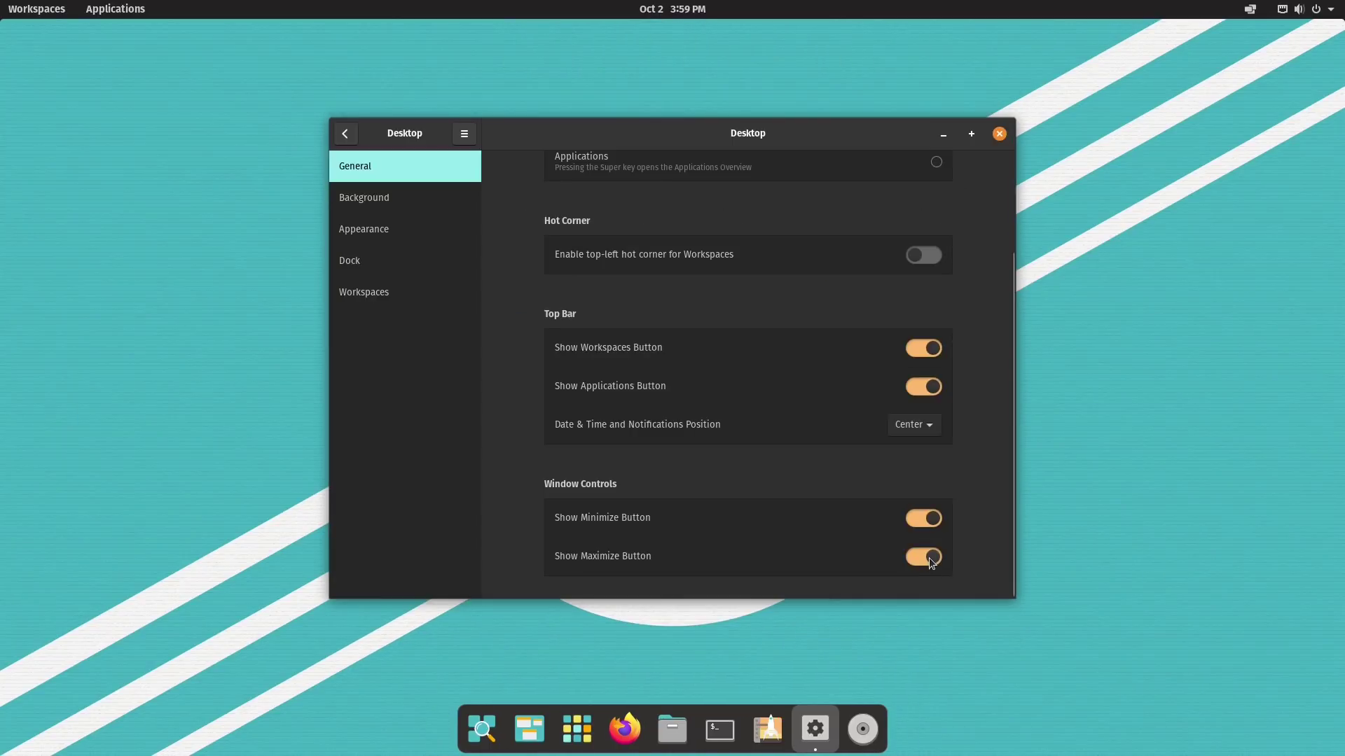
- Browse the background choices, then switch the desktop to the Light theme
click(425, 203)
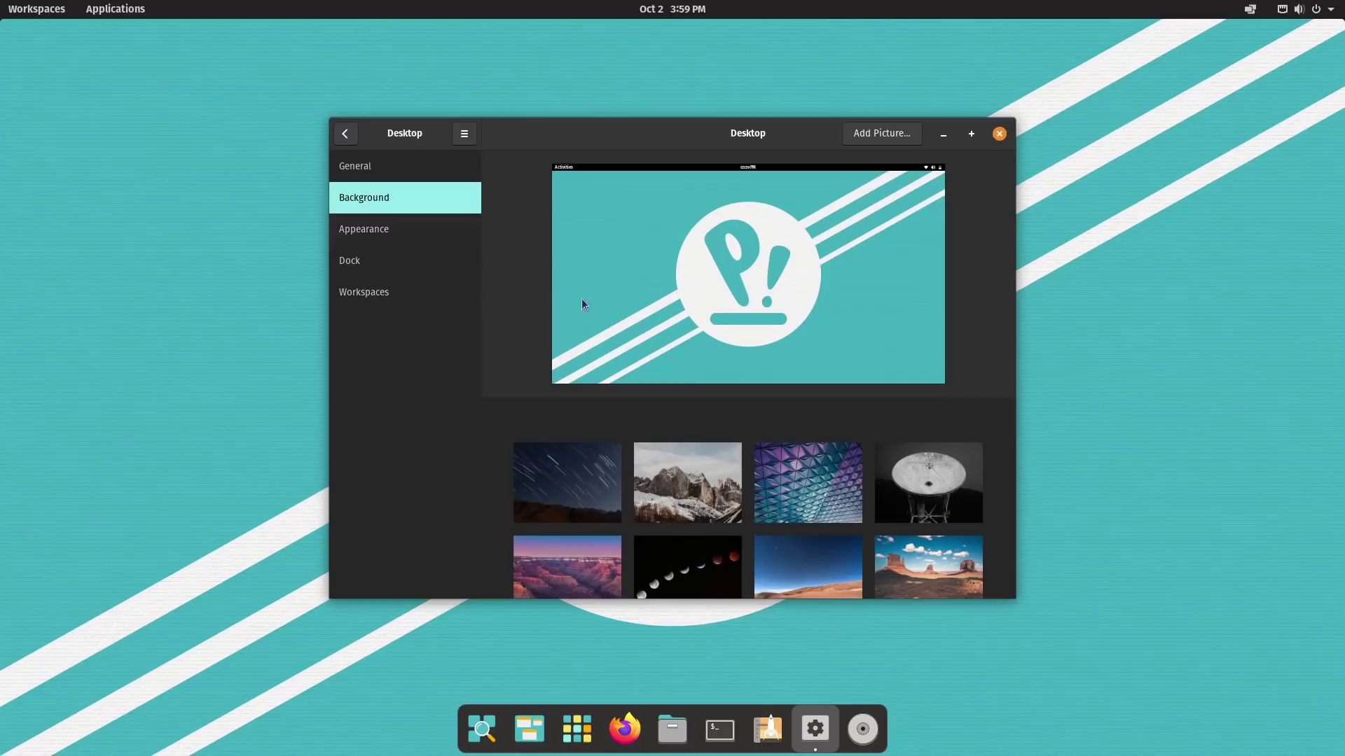
scroll(784, 491, down, 3)
scroll(784, 490, down, 3)
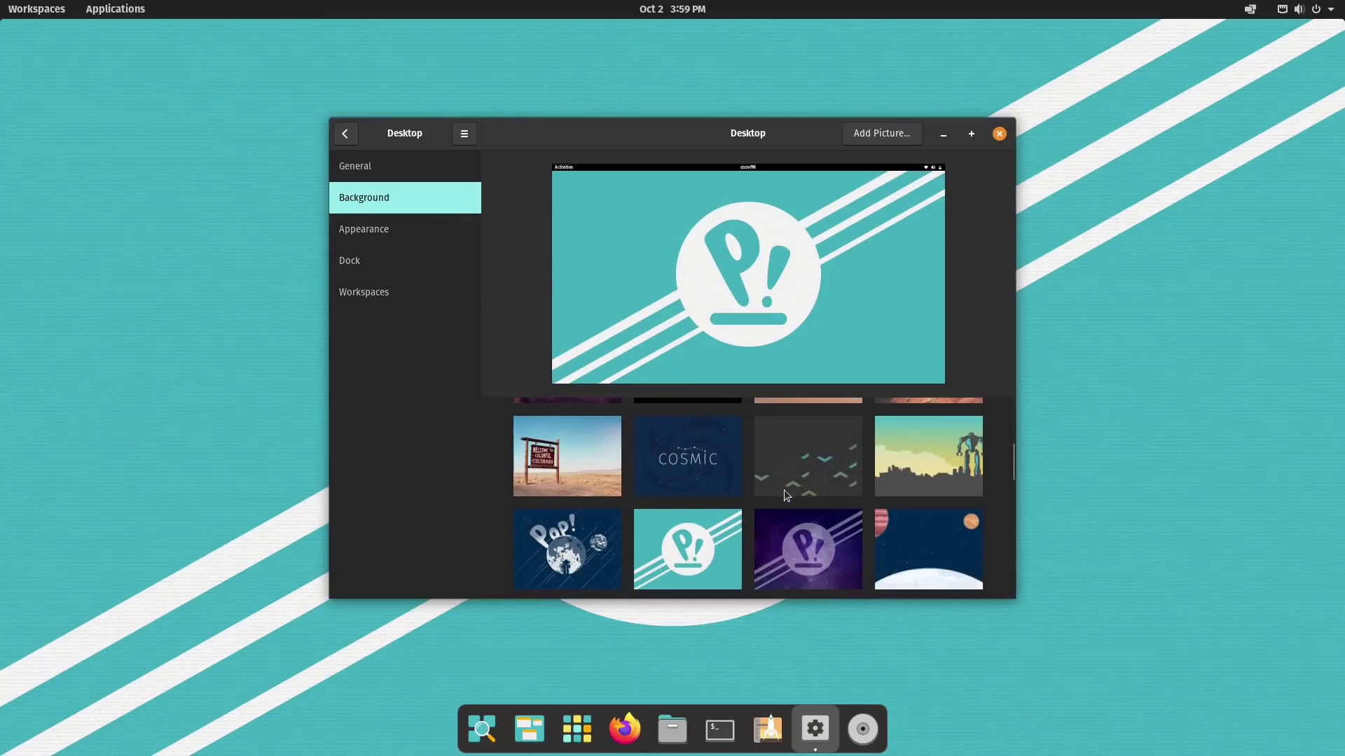
scroll(784, 490, up, 3)
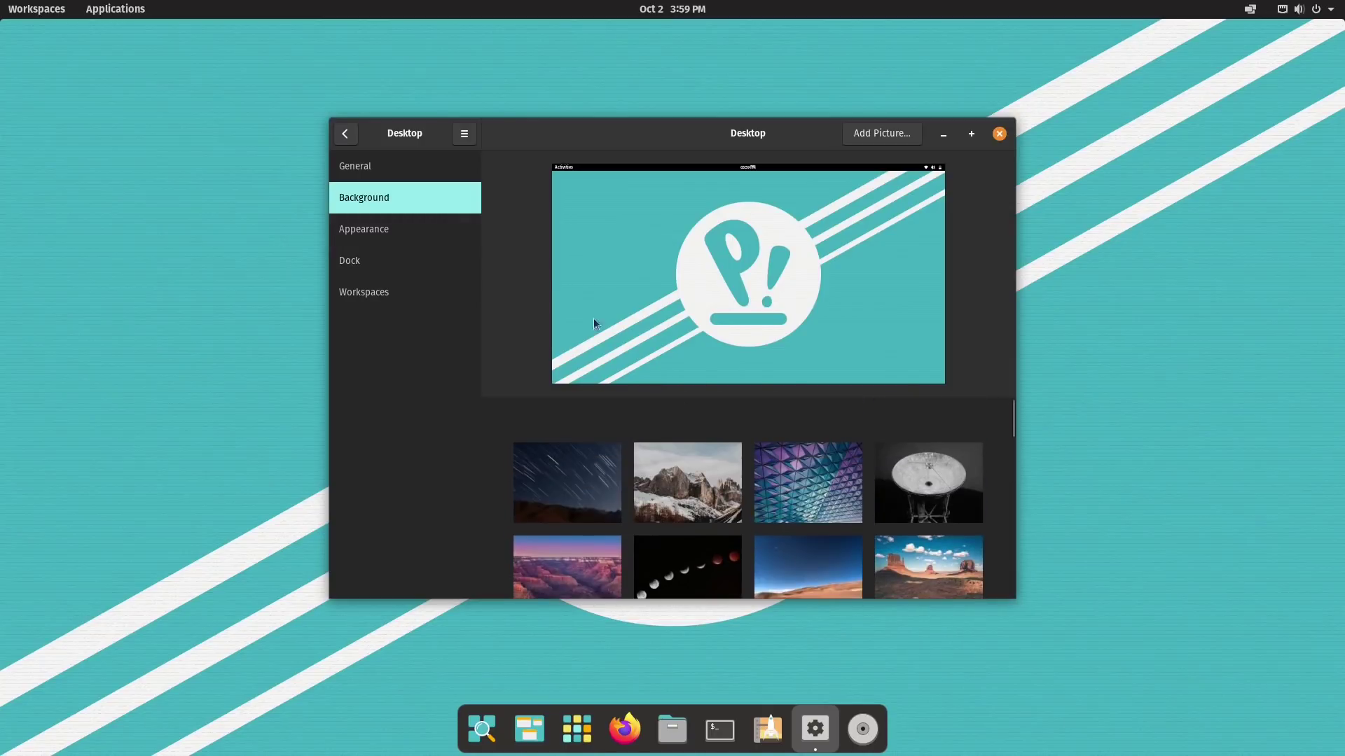
click(422, 239)
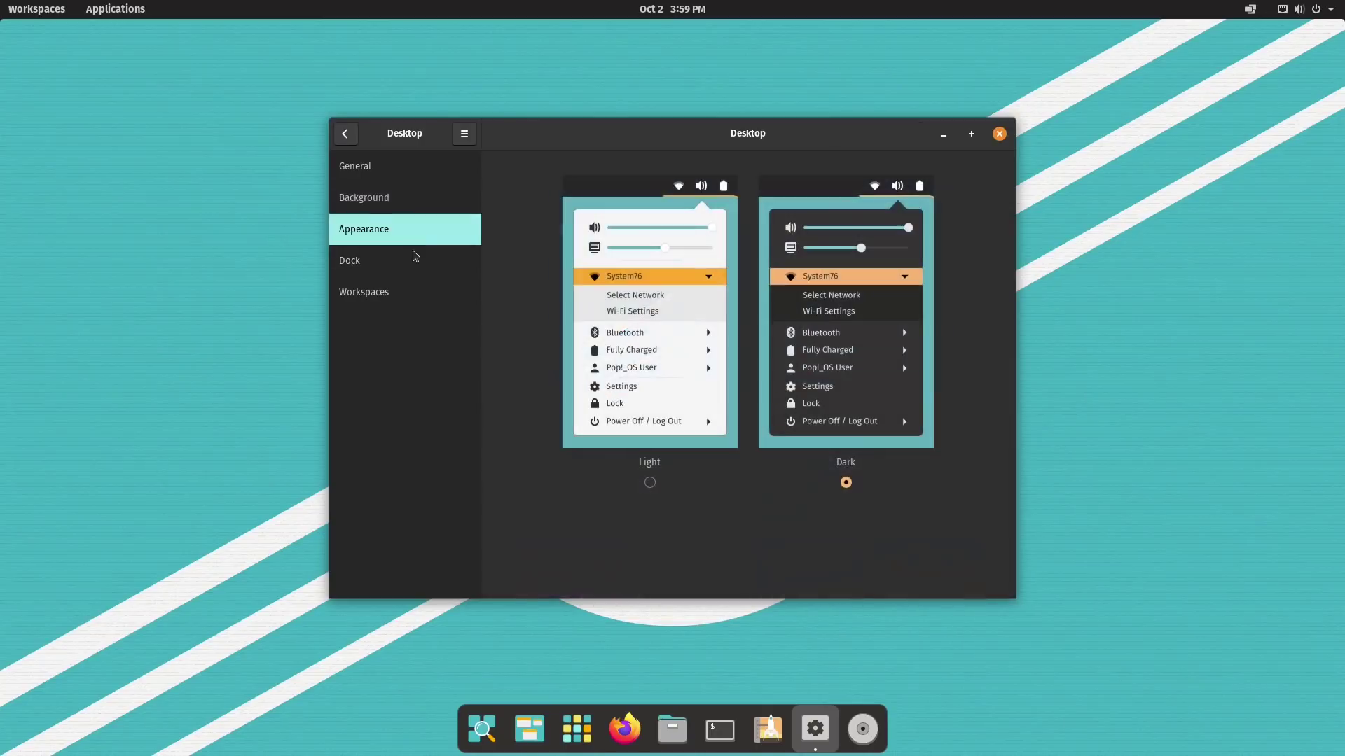
click(669, 377)
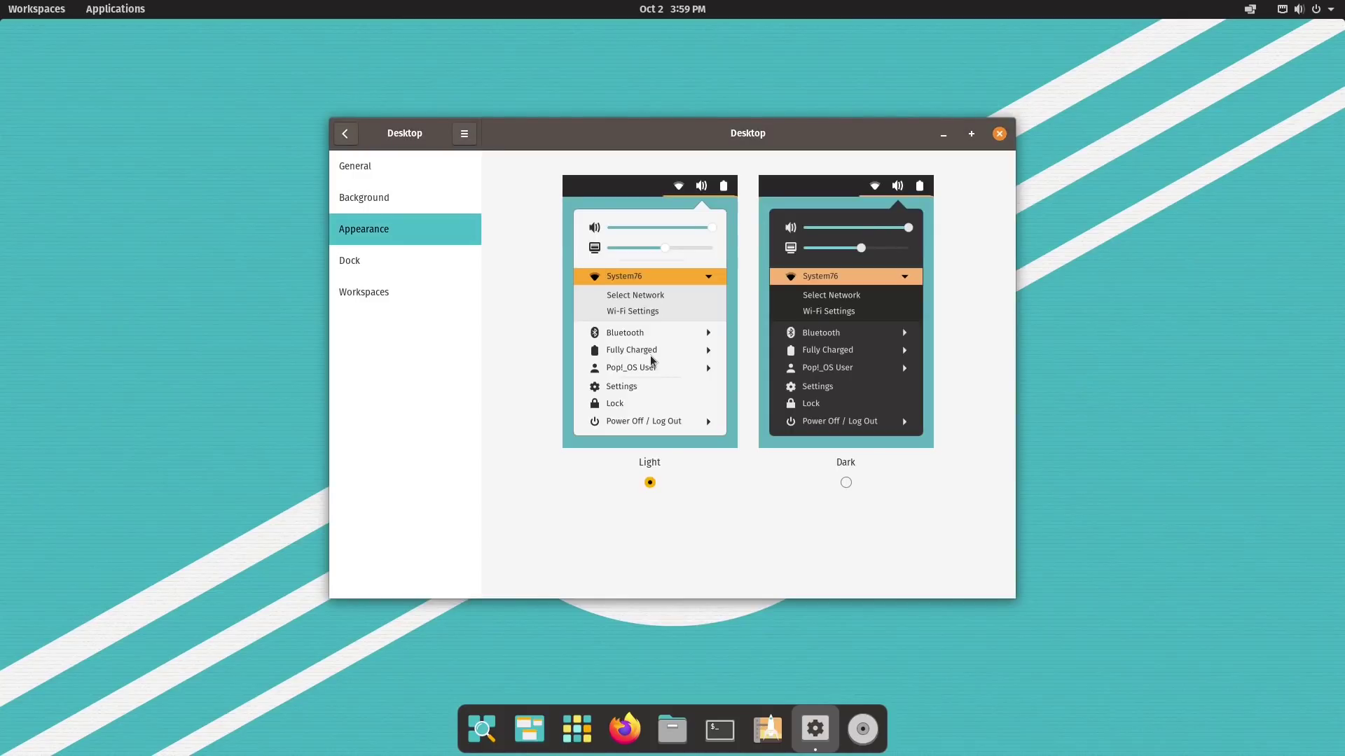
- Toggle Extend dock on and off, keeping it floating, then view Workspaces settings
click(468, 264)
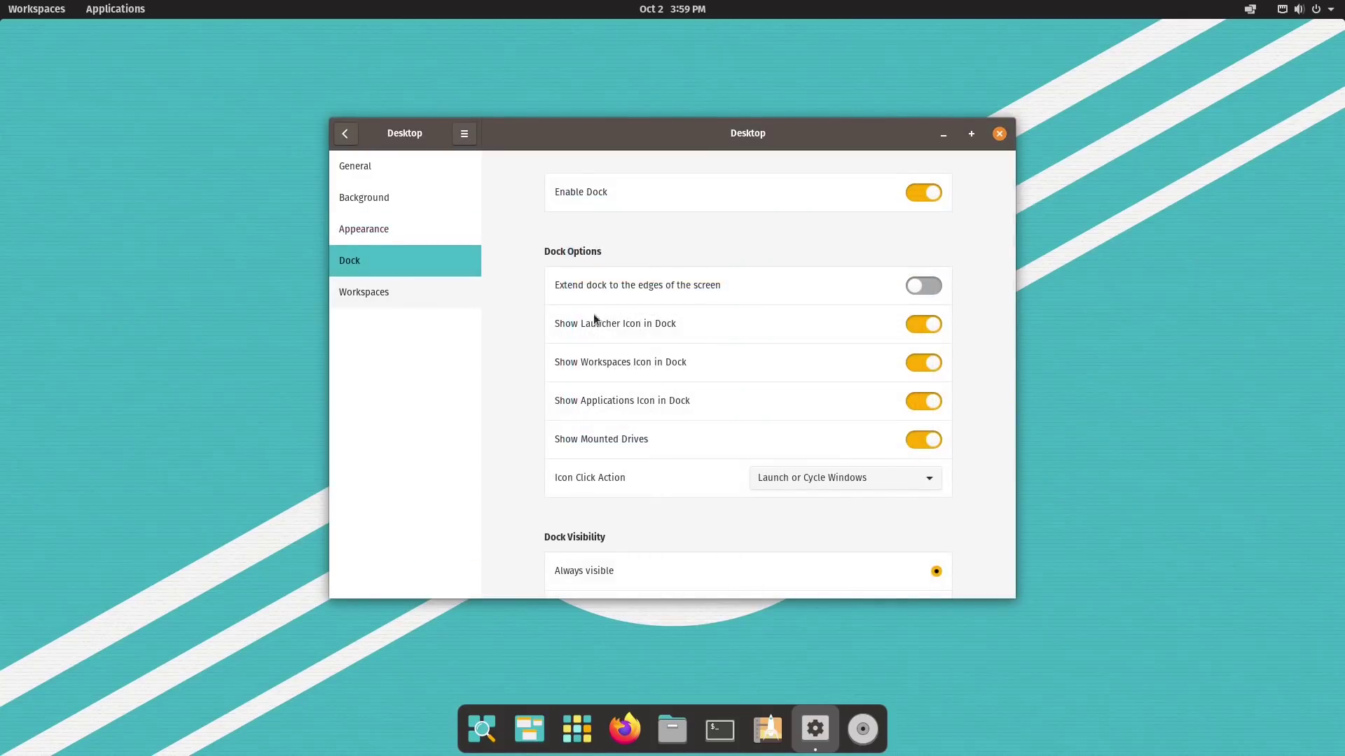
click(916, 286)
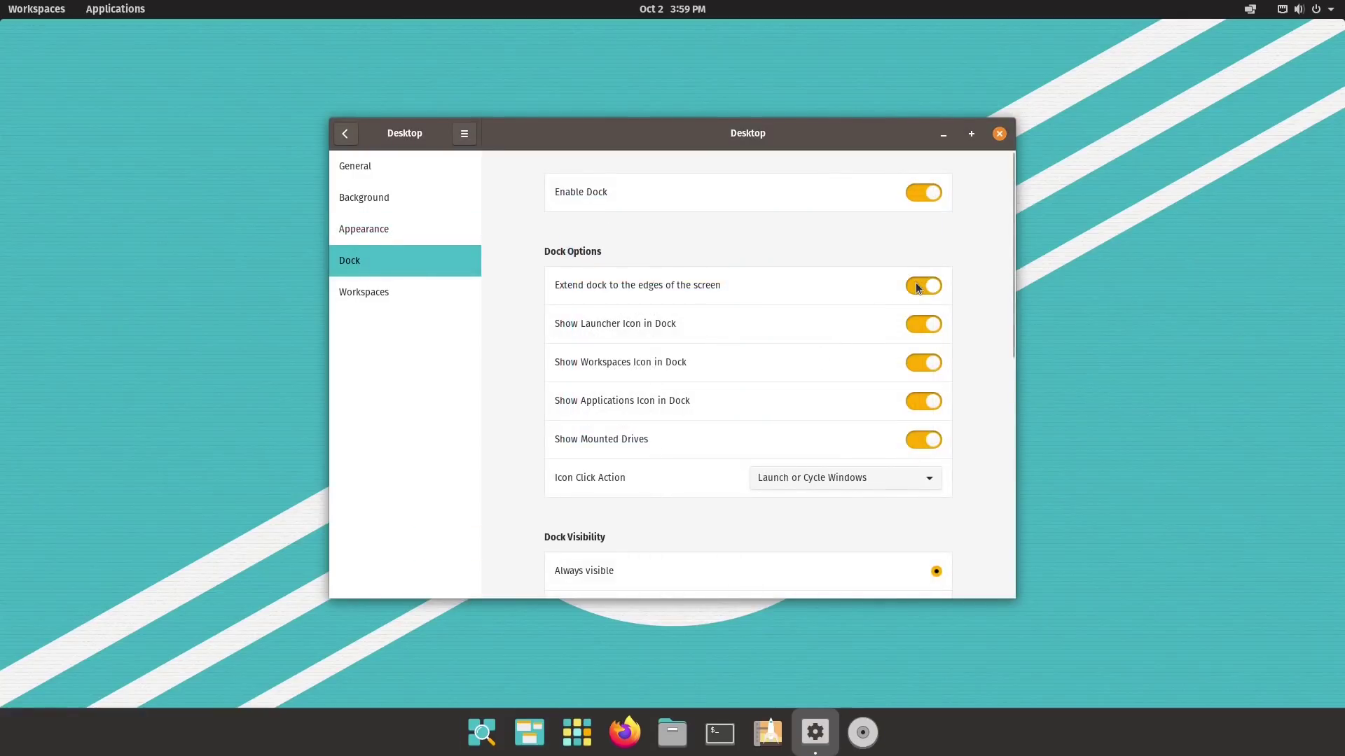
click(916, 286)
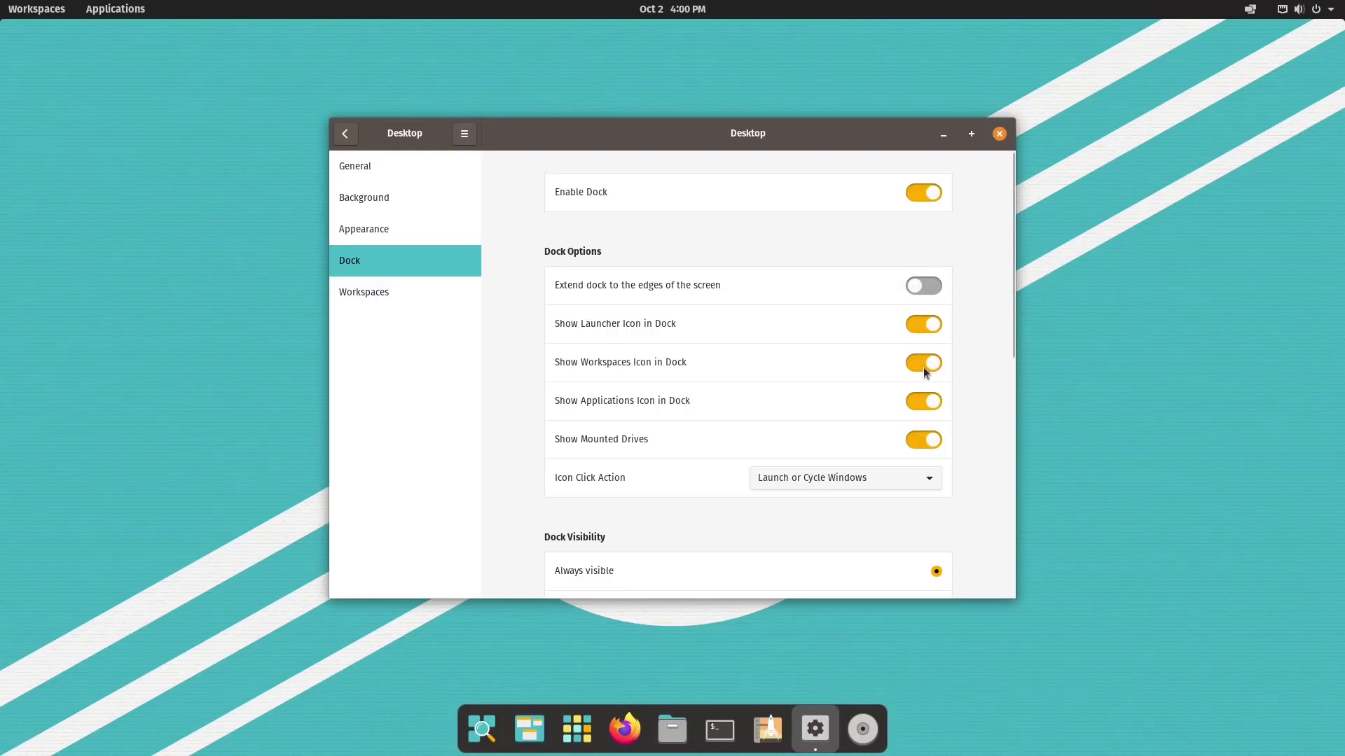
click(381, 293)
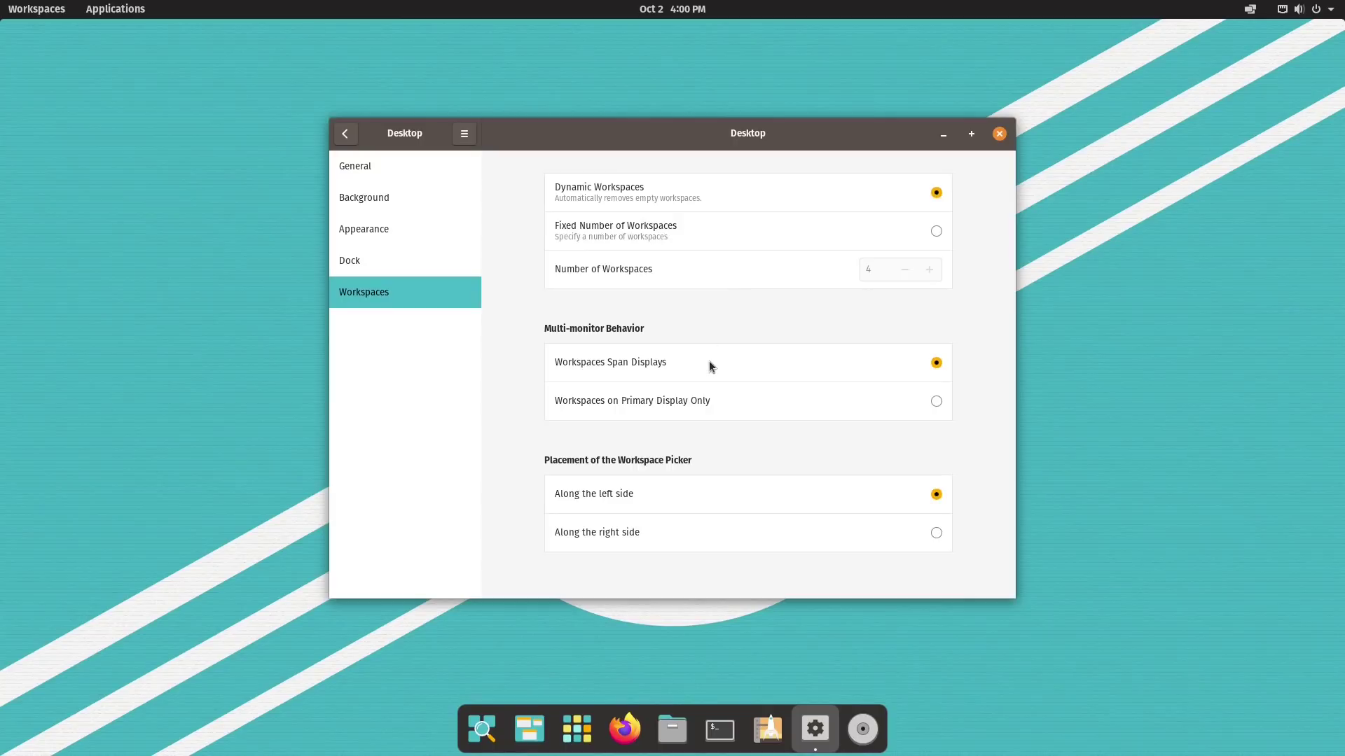
click(772, 730)
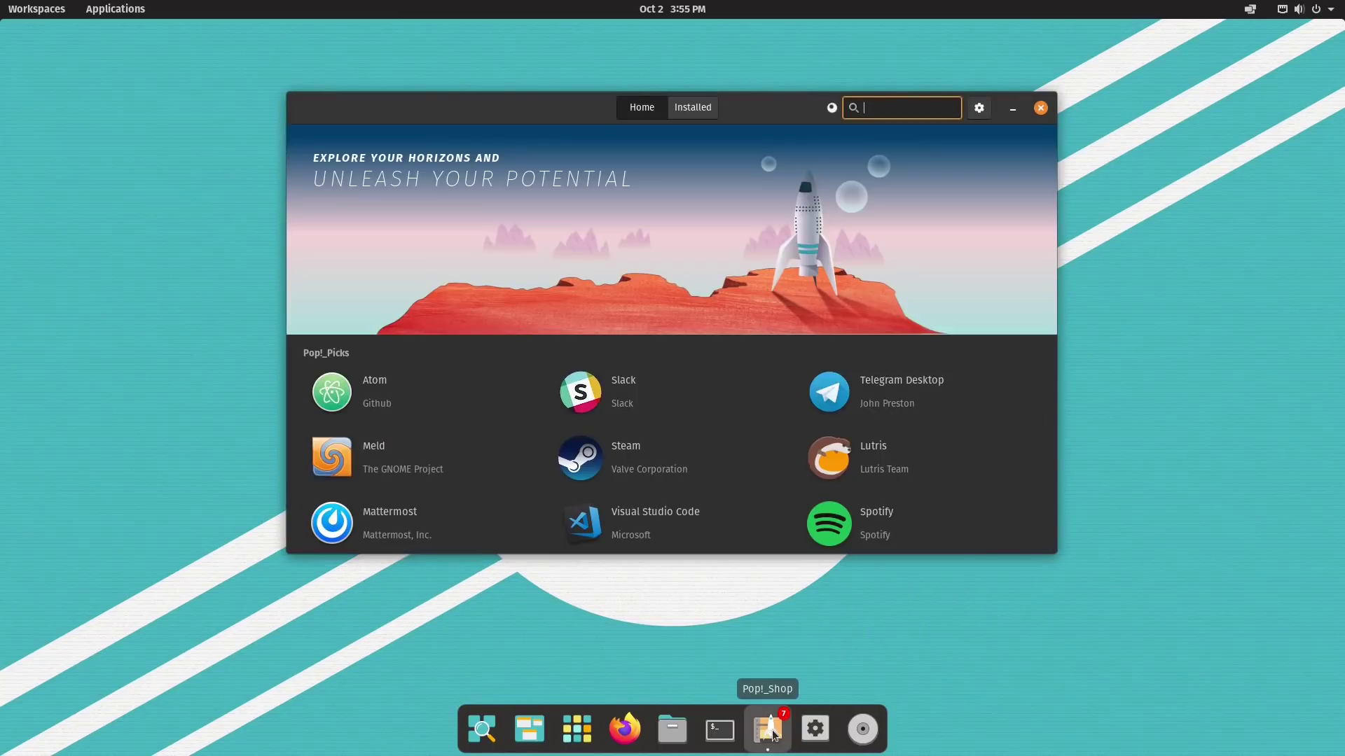
- Make the Pop!_Shop window taller and scroll through the Pop!_Picks apps
drag(695, 553, 702, 639)
scroll(684, 495, down, 5)
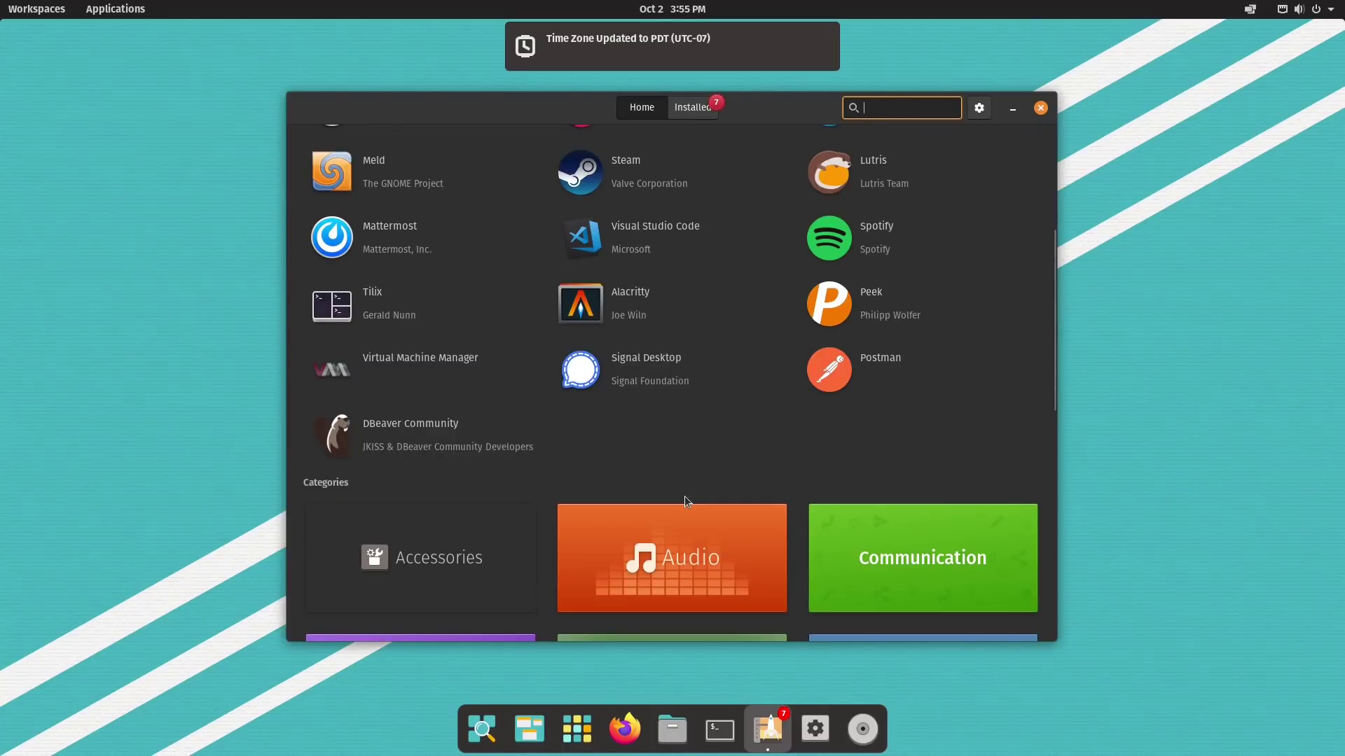
scroll(683, 496, up, 5)
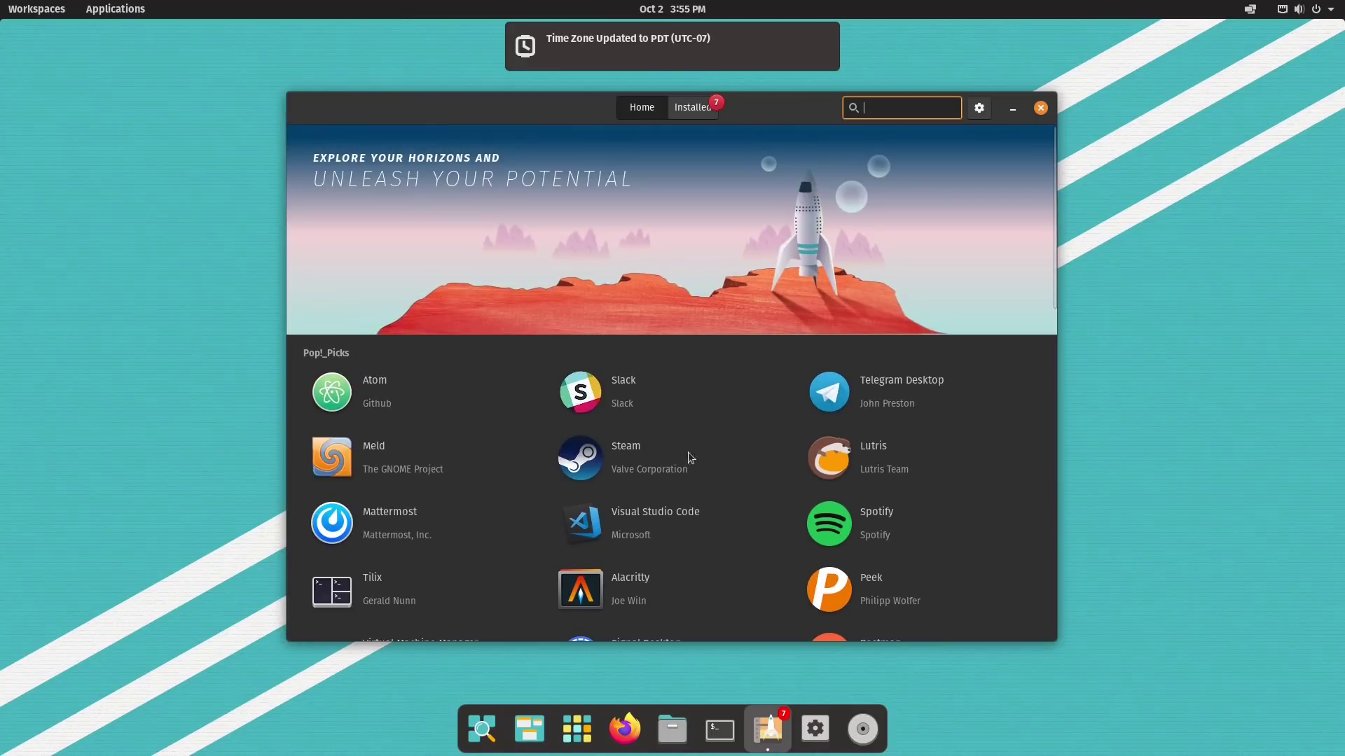
click(709, 107)
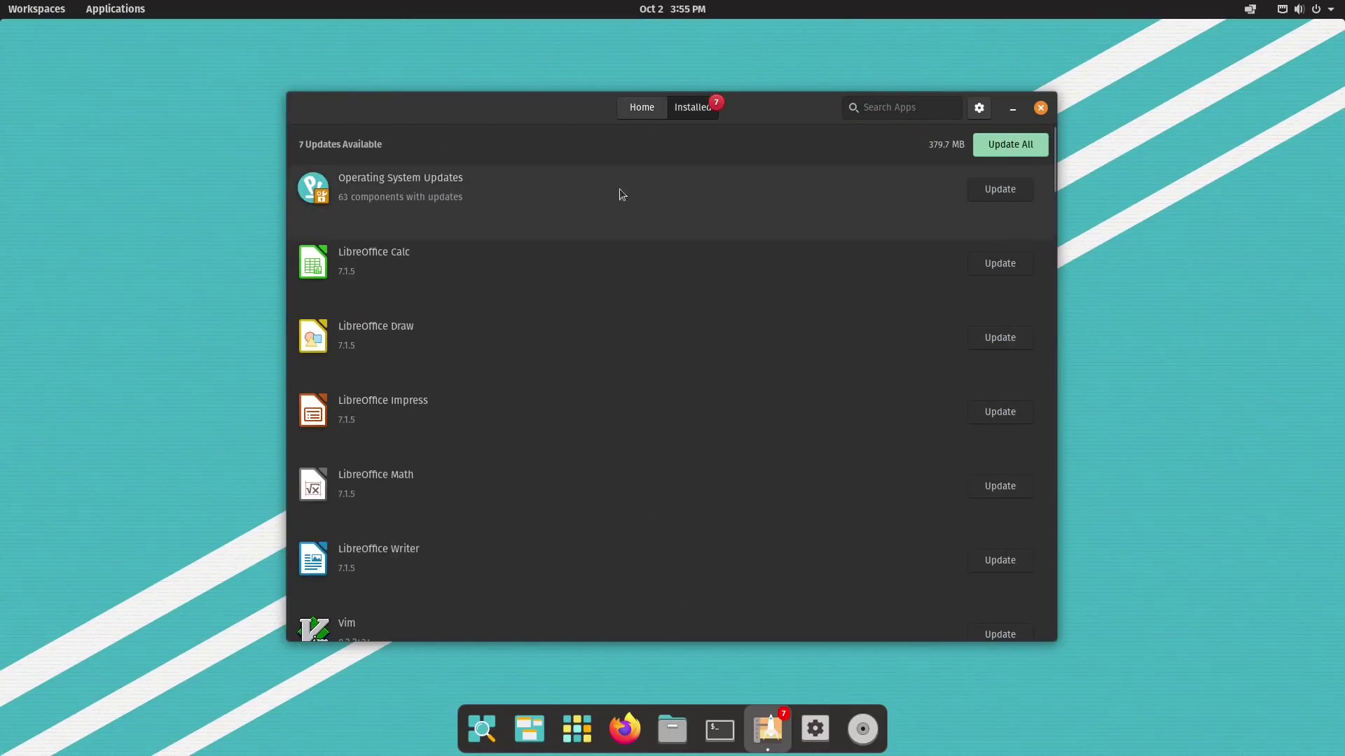